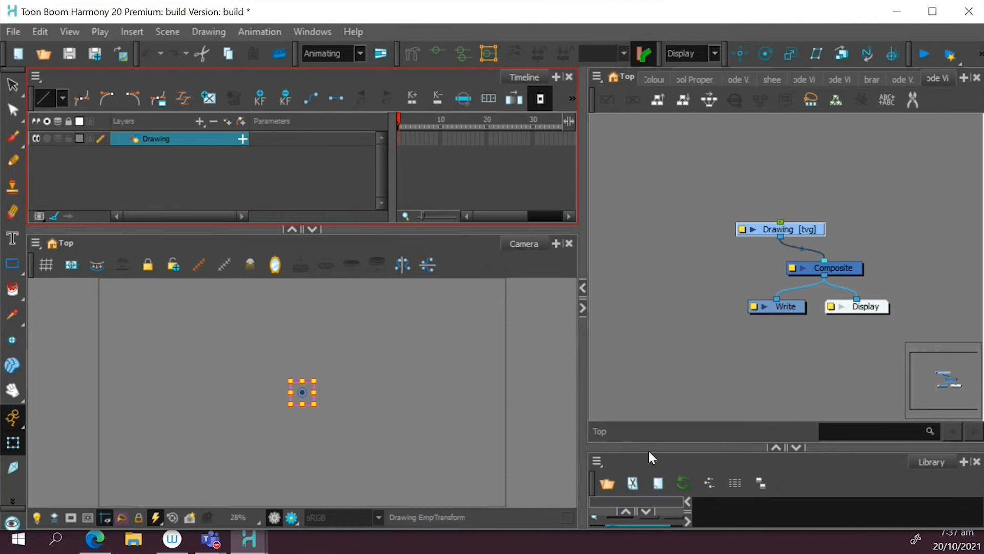
# - Enlarge the Library and Node View areas, and switch to the Compositing workspace
pyautogui.moveTo(648, 448); pyautogui.dragTo(659, 322)
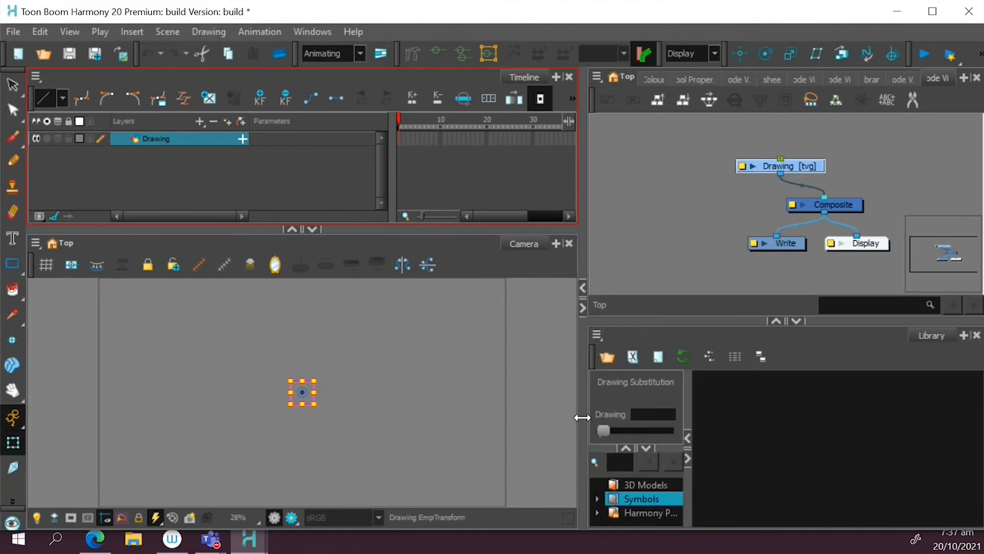
pyautogui.moveTo(576, 417); pyautogui.dragTo(421, 407)
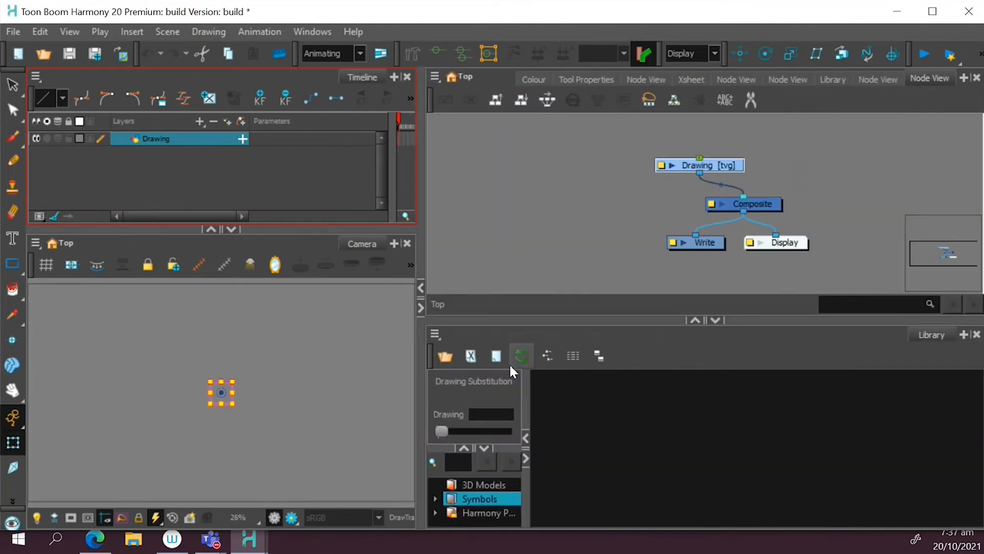
pyautogui.click(360, 59)
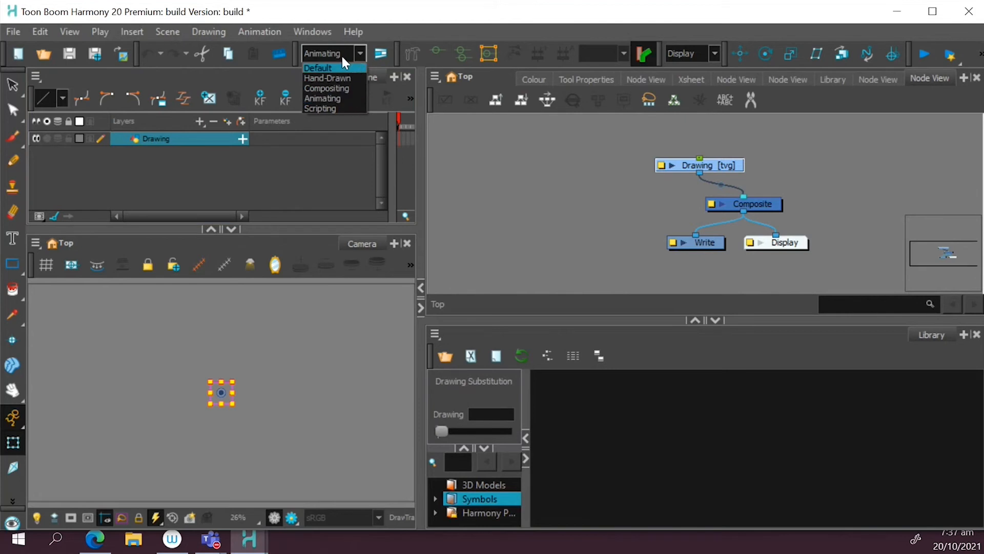
pyautogui.click(340, 89)
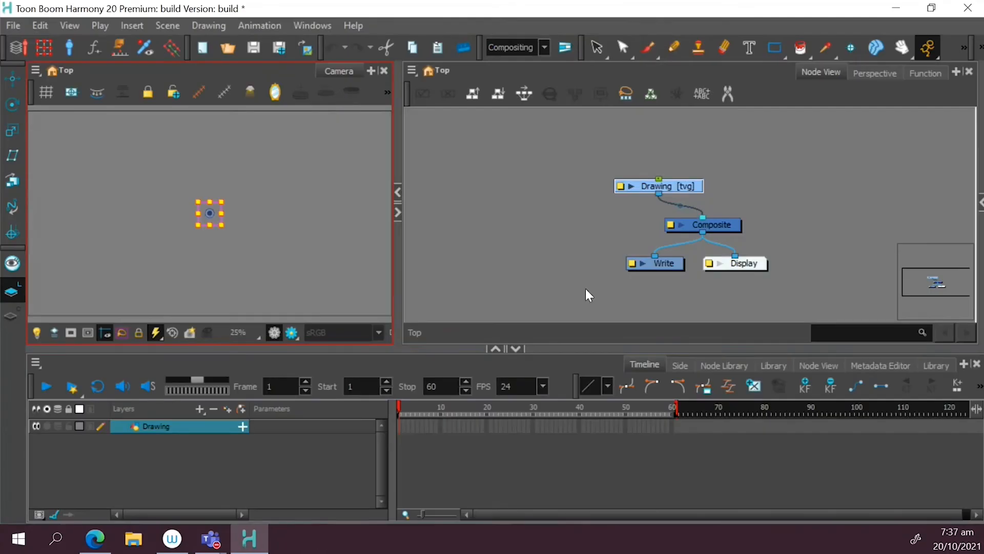
# - Increase the Timeline's height and widen the Camera view
pyautogui.moveTo(547, 344); pyautogui.dragTo(549, 319)
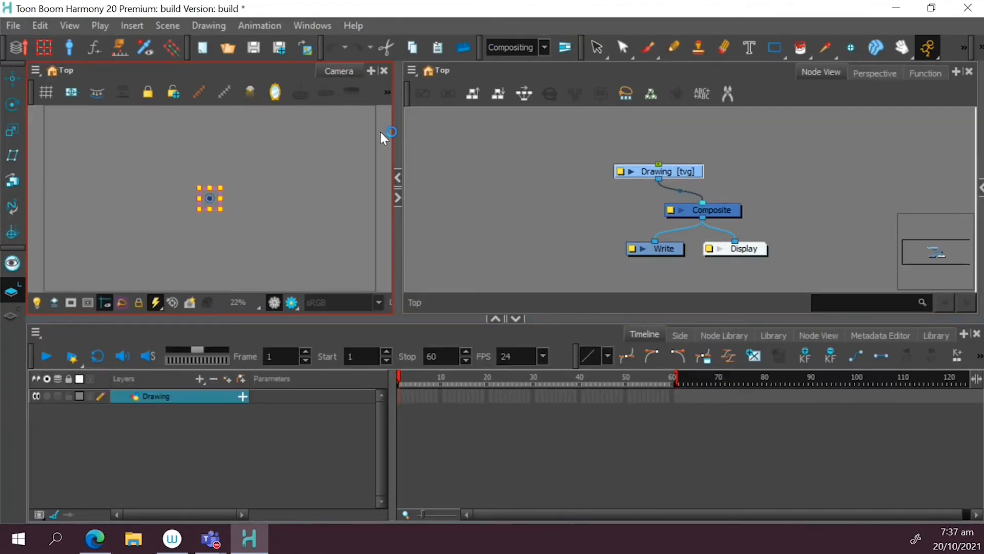
pyautogui.moveTo(400, 134); pyautogui.dragTo(447, 174)
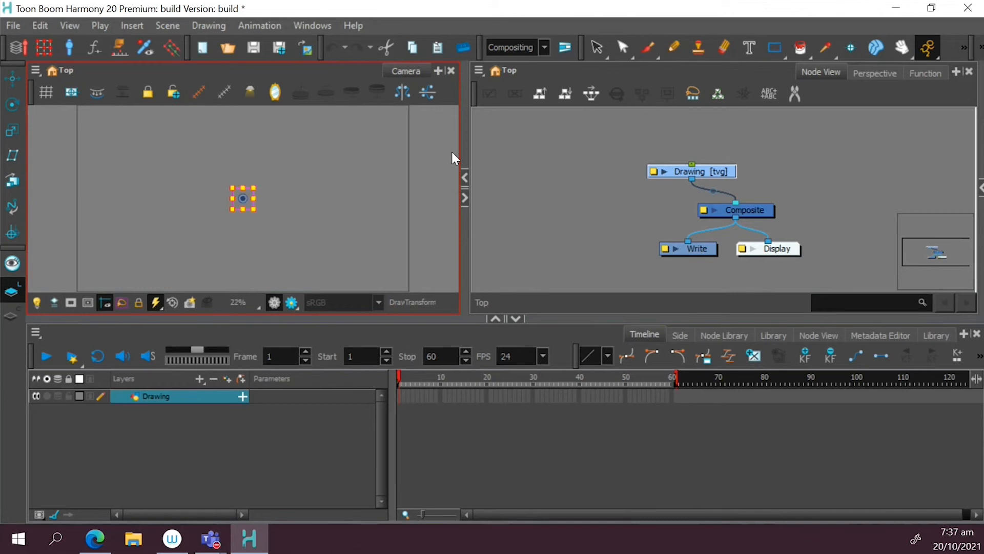
pyautogui.click(957, 72)
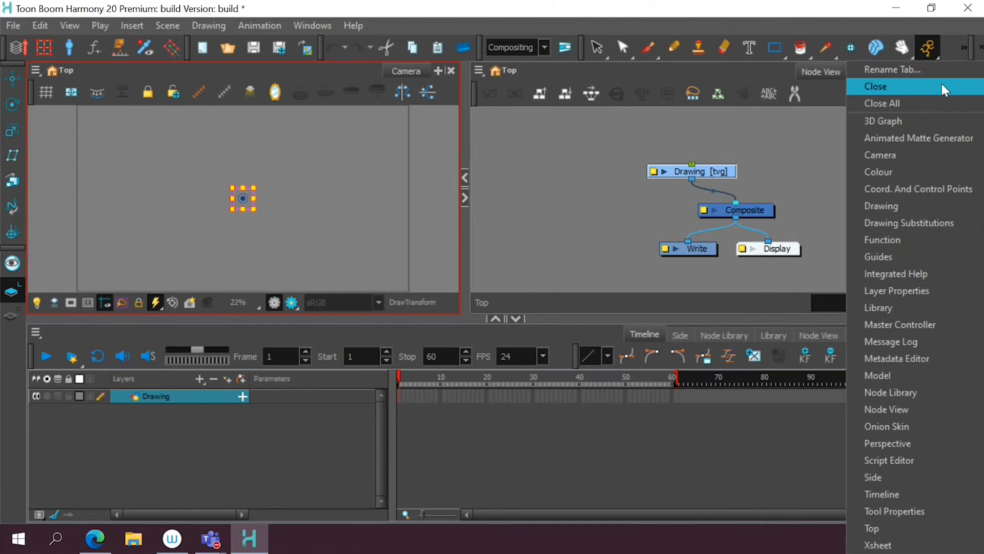
pyautogui.click(553, 170)
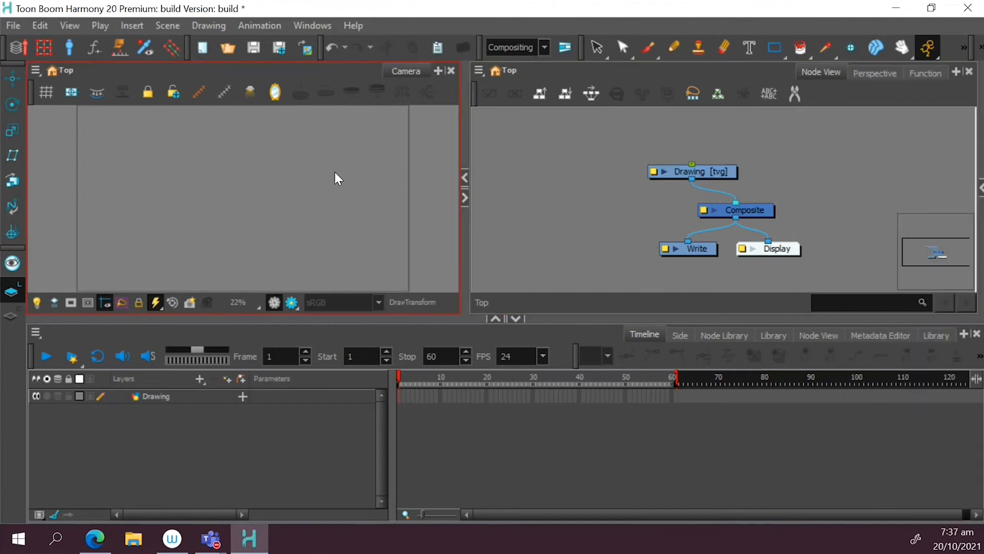
pyautogui.click(632, 189)
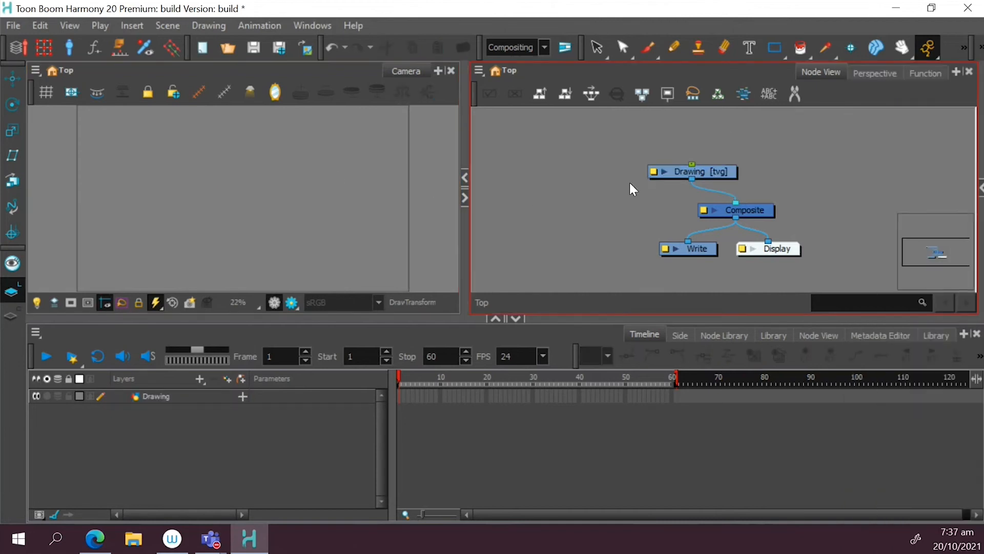
pyautogui.click(444, 334)
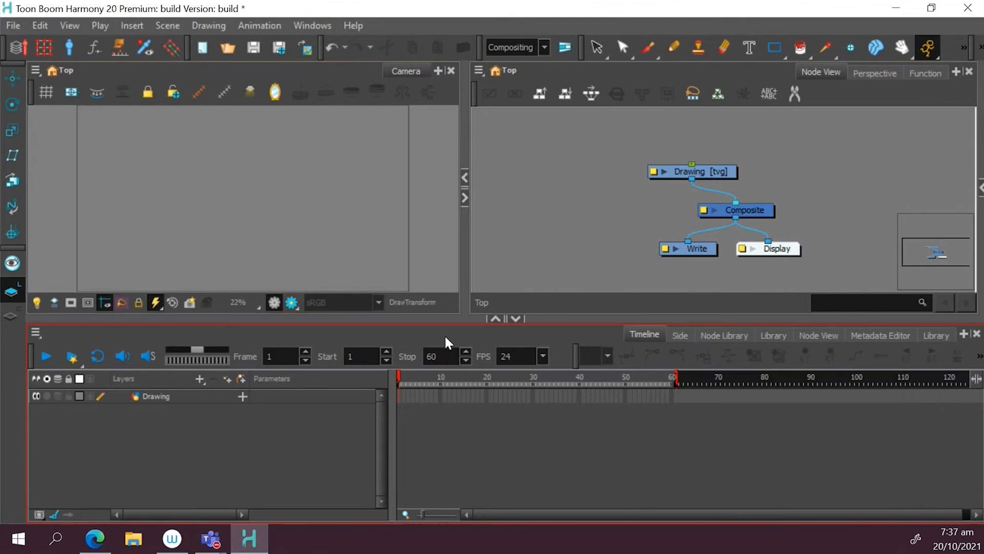
# - Extend the scene's end marker to frame 78 and reduce the Timeline's height
pyautogui.moveTo(451, 380); pyautogui.dragTo(870, 380)
pyautogui.moveTo(742, 387); pyautogui.dragTo(364, 374)
pyautogui.moveTo(675, 378); pyautogui.dragTo(760, 379)
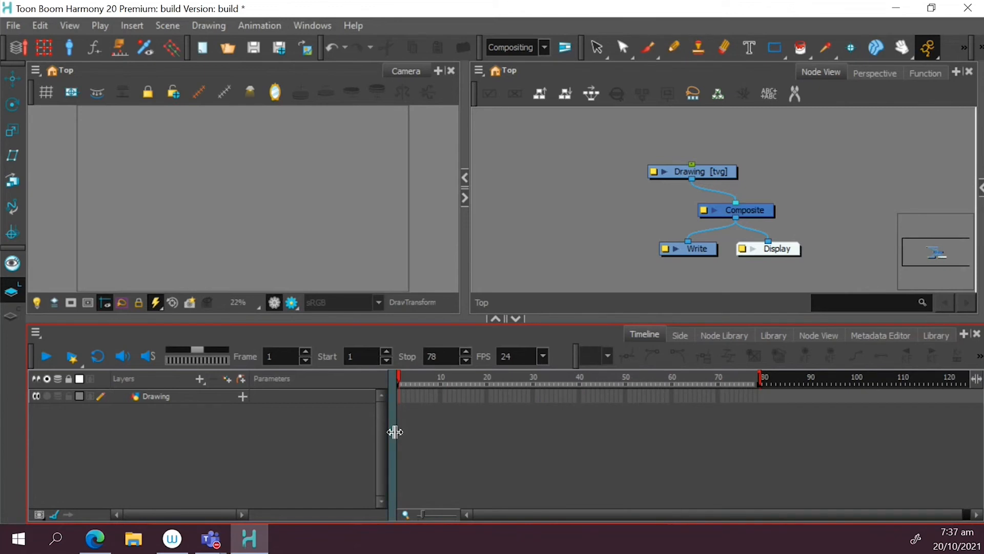
pyautogui.moveTo(418, 321); pyautogui.dragTo(400, 361)
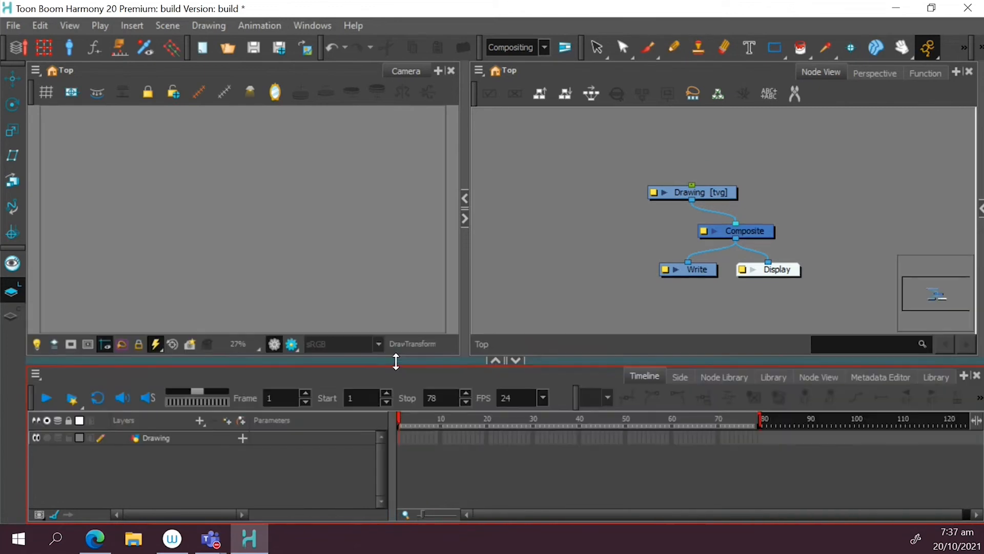
pyautogui.moveTo(399, 415); pyautogui.dragTo(461, 418)
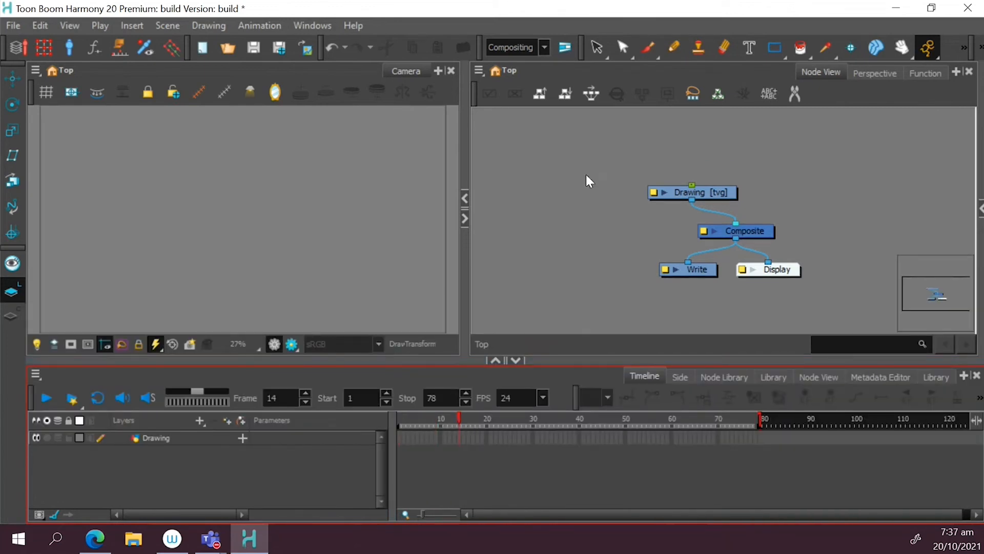
# - Narrow the Camera view slightly and move the Drawing node up and to the left of the Composite node
pyautogui.moveTo(586, 175); pyautogui.dragTo(846, 299)
pyautogui.click(846, 298)
pyautogui.moveTo(466, 236)
pyautogui.mouseDown()
pyautogui.moveTo(516, 240)
pyautogui.moveTo(461, 242)
pyautogui.mouseUp()
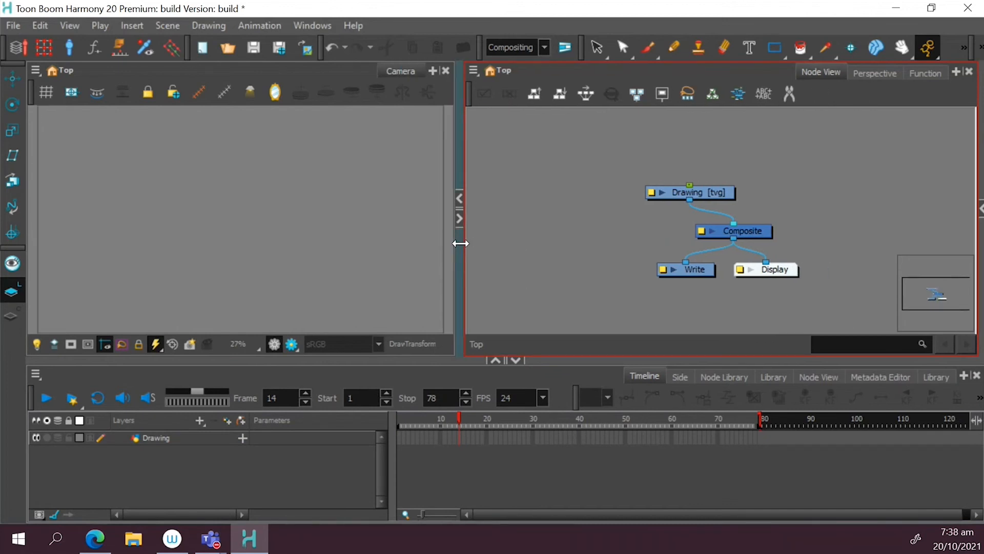
pyautogui.moveTo(728, 193)
pyautogui.mouseDown()
pyautogui.moveTo(775, 161)
pyautogui.moveTo(752, 153)
pyautogui.mouseUp()
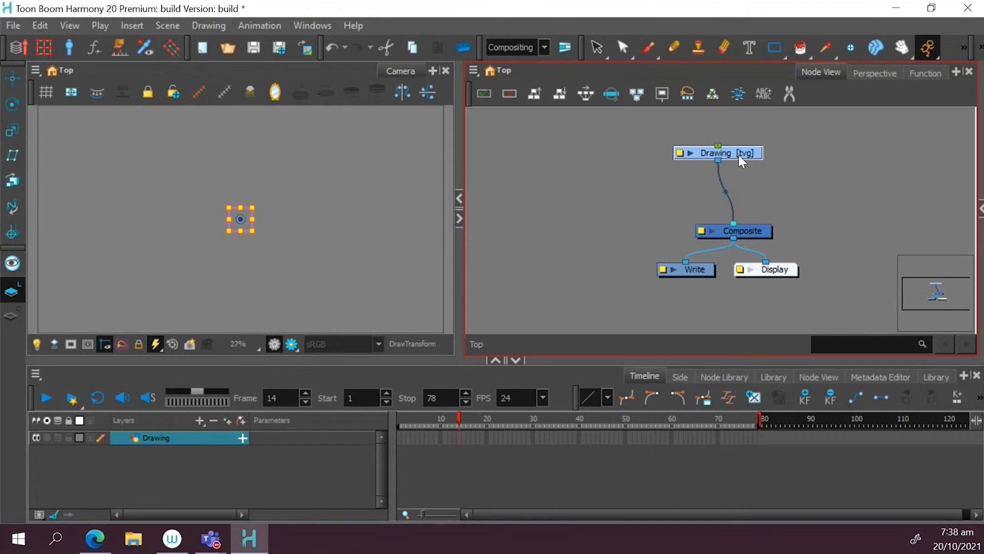
pyautogui.moveTo(728, 153)
pyautogui.mouseDown()
pyautogui.moveTo(667, 171)
pyautogui.moveTo(688, 157)
pyautogui.mouseUp()
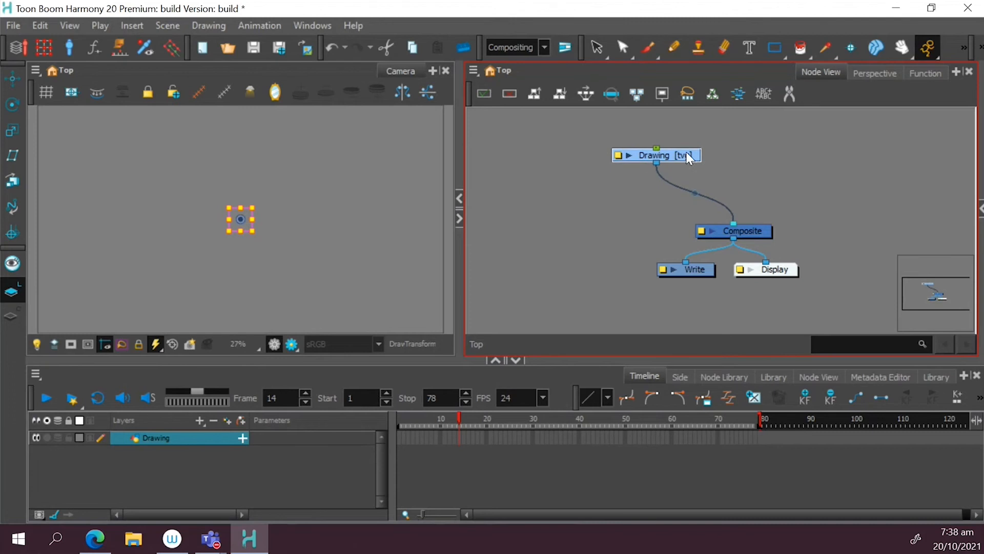
# - Return the playhead to frame 1 and add an Xsheet view alongside the Node View
pyautogui.moveTo(441, 413); pyautogui.dragTo(366, 422)
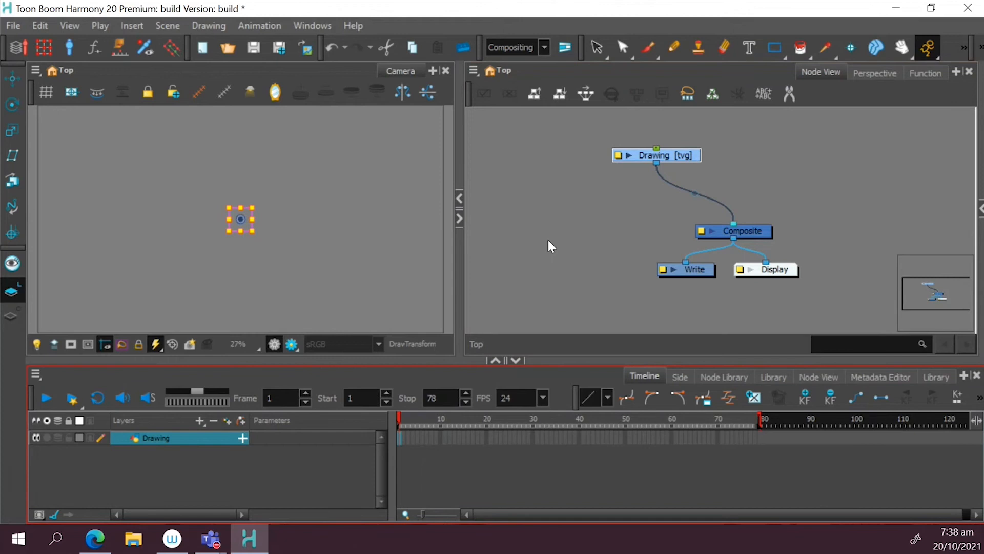
pyautogui.doubleClick(957, 75)
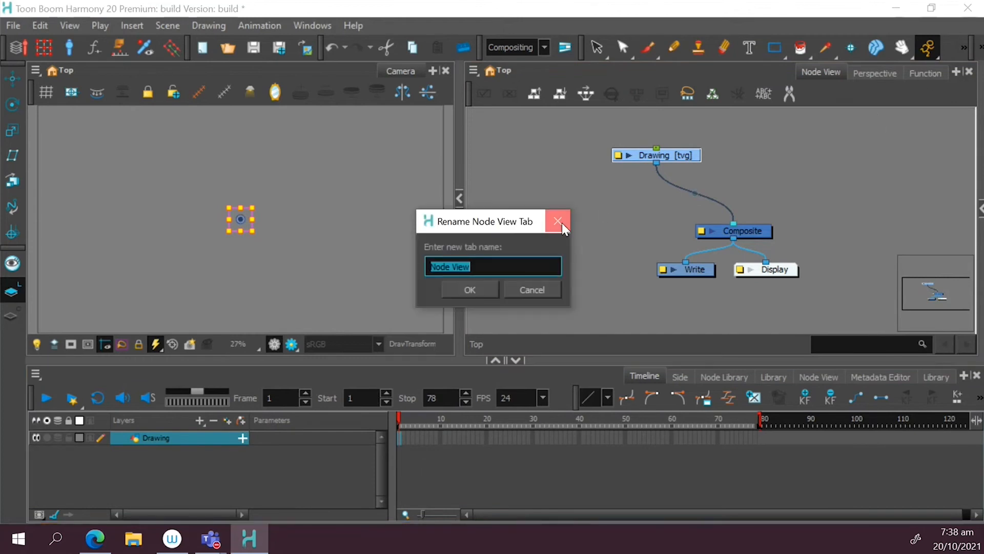
pyautogui.click(562, 222)
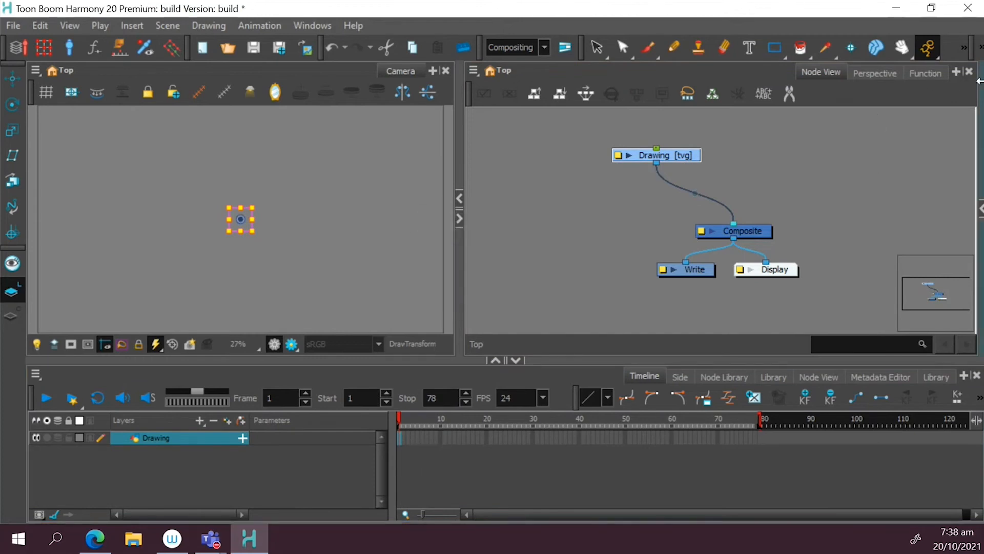
pyautogui.click(956, 73)
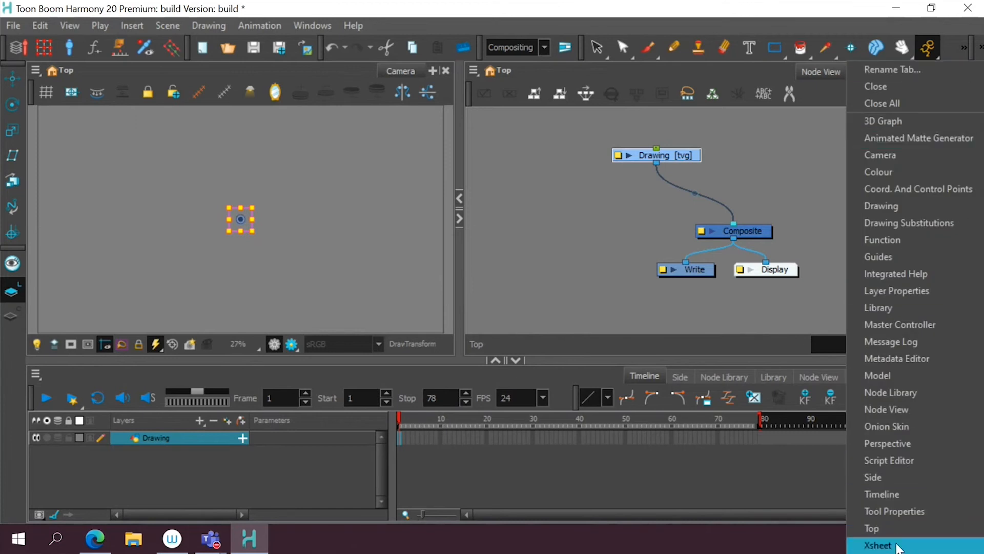
pyautogui.click(878, 545)
# - Visit frames 2, 5 and 1 of the Drawing column in the Xsheet
pyautogui.click(527, 157)
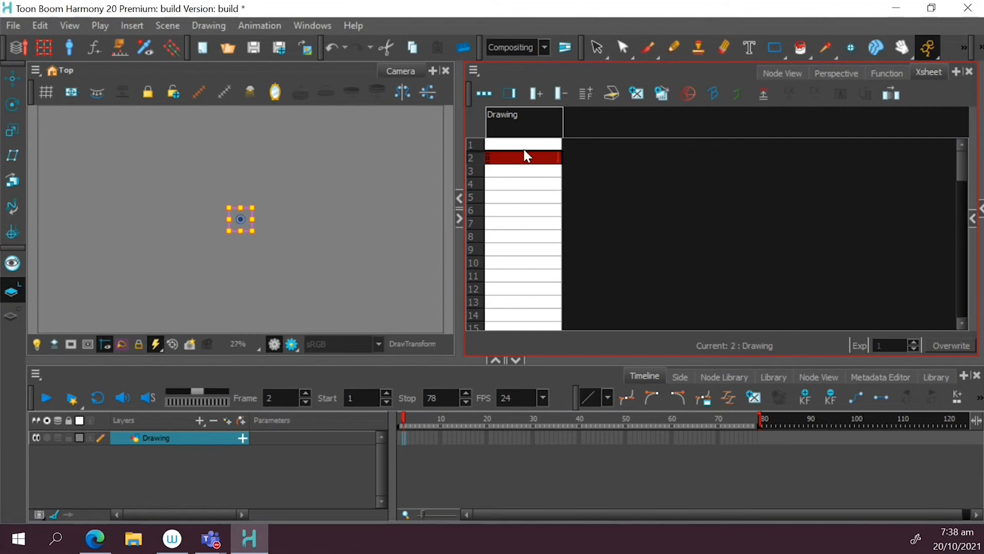
pyautogui.click(528, 134)
pyautogui.click(538, 197)
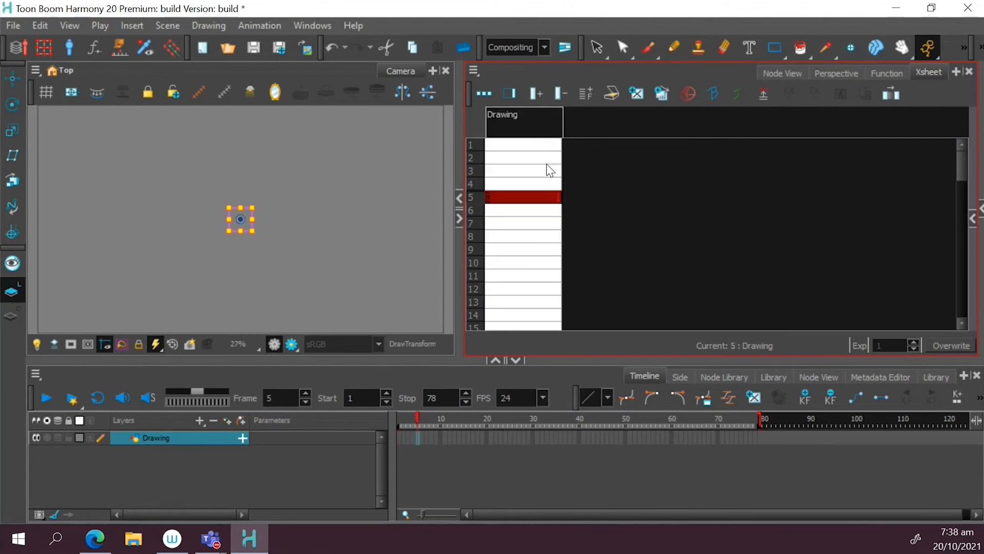
pyautogui.click(544, 146)
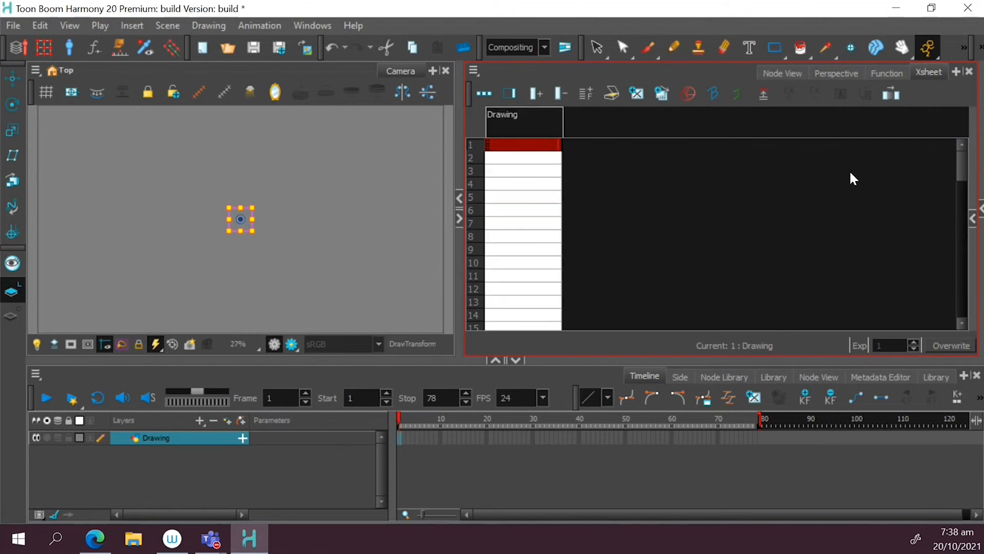
pyautogui.moveTo(961, 162)
pyautogui.mouseDown()
pyautogui.moveTo(953, 355)
pyautogui.moveTo(960, 153)
pyautogui.mouseUp()
pyautogui.moveTo(955, 250); pyautogui.dragTo(941, 69)
# - Enter drawings 1, 2, 3, 4 and 5 on frames 1, 3, 5, 7 and 9 of the Xsheet's Drawing column
pyautogui.click(520, 186)
pyautogui.click(529, 142)
pyautogui.click(527, 148)
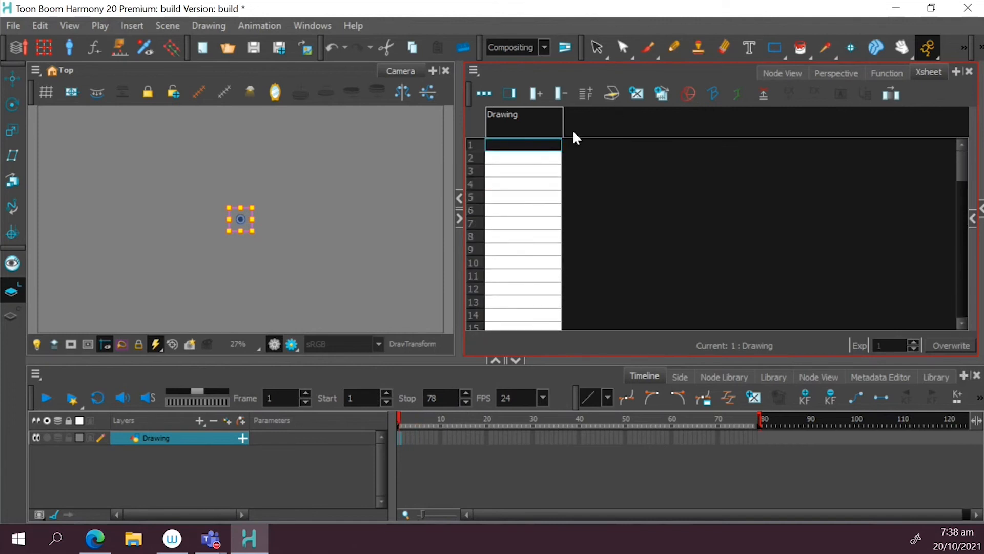
pyautogui.write('1')
pyautogui.press('Return')
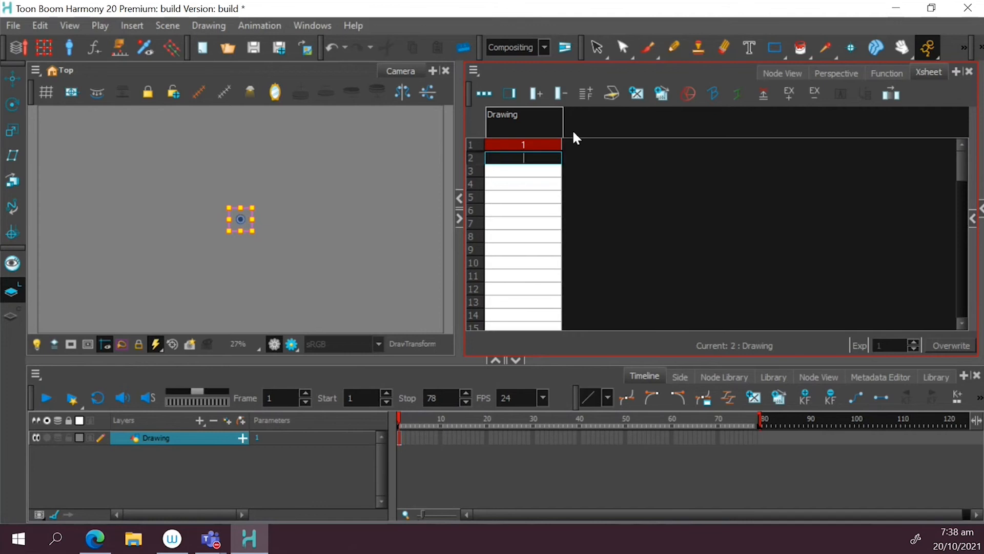
pyautogui.press('Return')
pyautogui.write('2')
pyautogui.press('Return')
pyautogui.press('Return')
pyautogui.write('3')
pyautogui.press('Return')
pyautogui.press('Return')
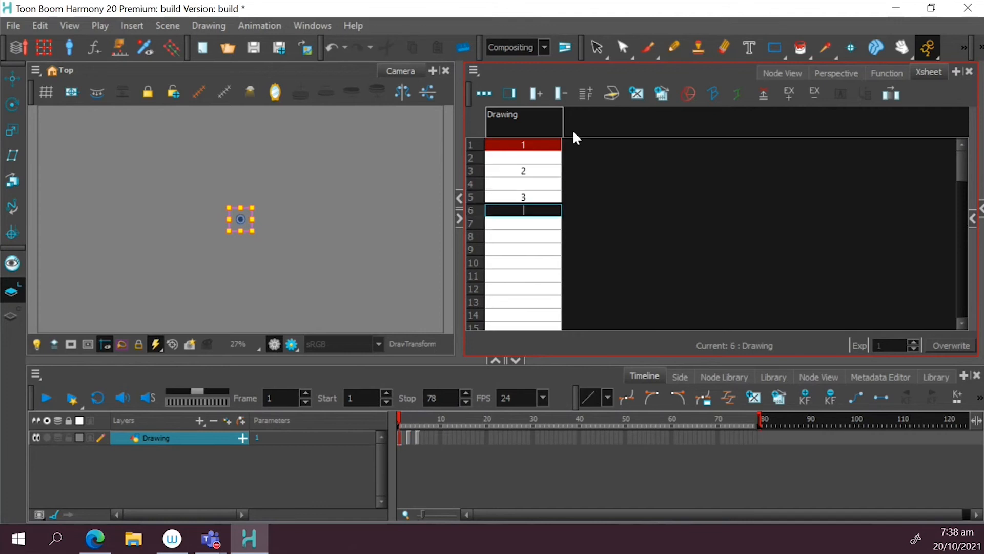
pyautogui.write('4')
pyautogui.press('Return')
pyautogui.press('Return')
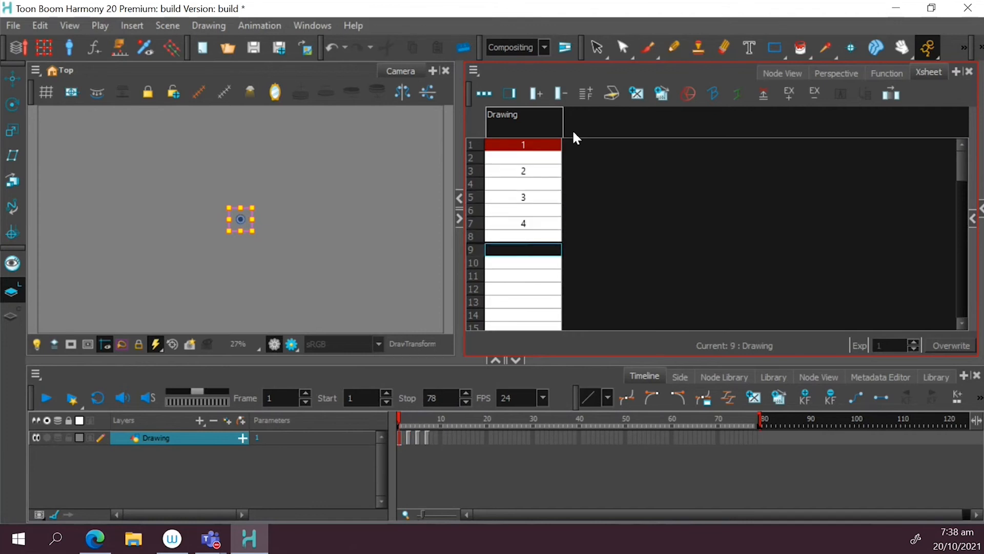
pyautogui.write('5')
pyautogui.click(539, 250)
pyautogui.click(539, 250)
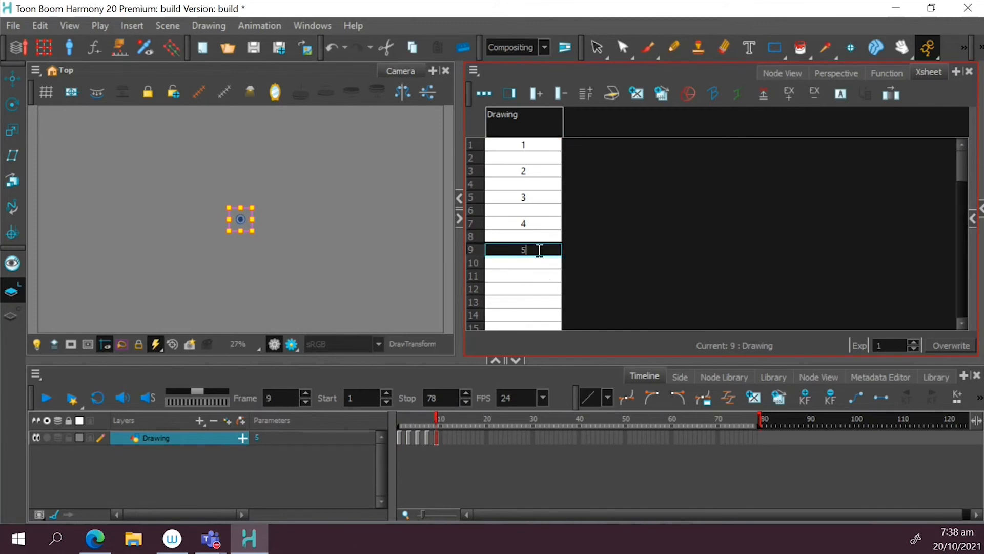
# - Try to clear drawing 4 from frame 7 of the Xsheet's Drawing column
pyautogui.click(532, 227)
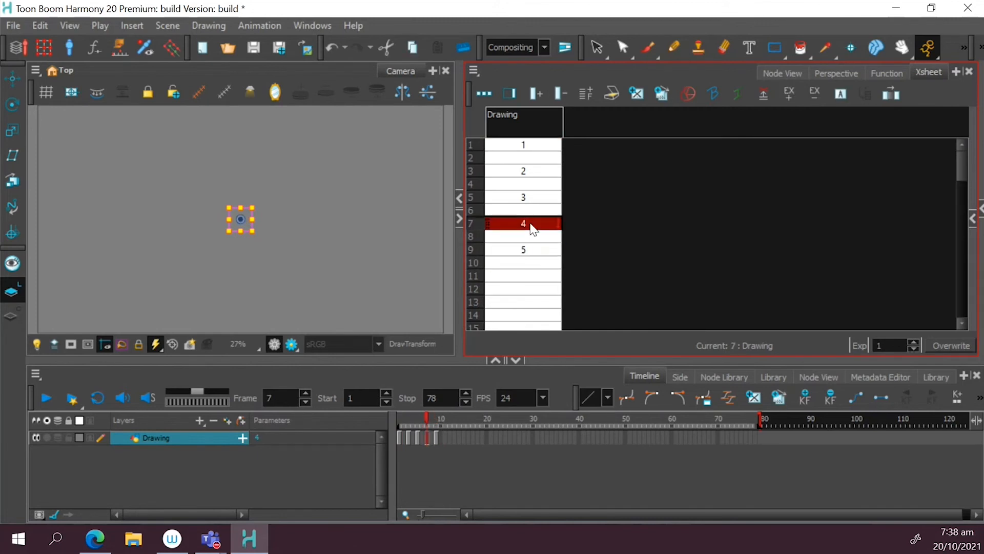
pyautogui.press('space')
pyautogui.click(638, 228)
pyautogui.click(531, 225)
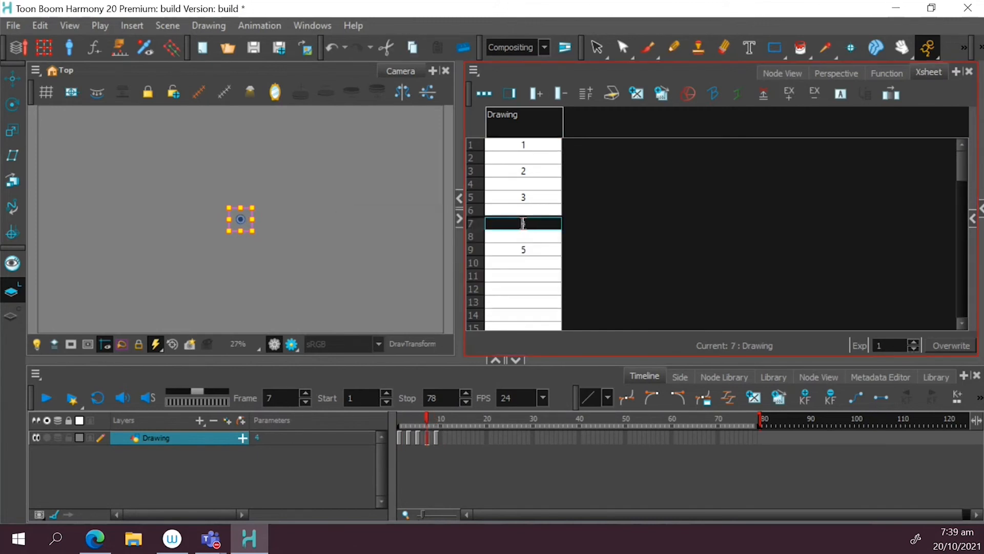
pyautogui.press('BackSpace')
pyautogui.click(524, 199)
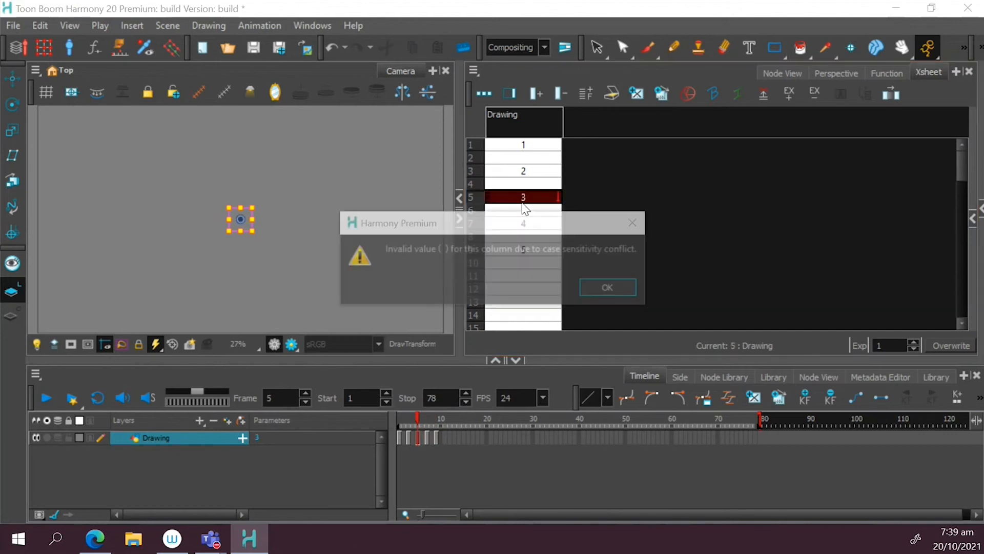
pyautogui.click(601, 282)
# - Remove the 8 frames from frame 3 to frame 10 in the Xsheet, with Ripple Scene Markers enabled
pyautogui.moveTo(545, 262); pyautogui.dragTo(507, 182)
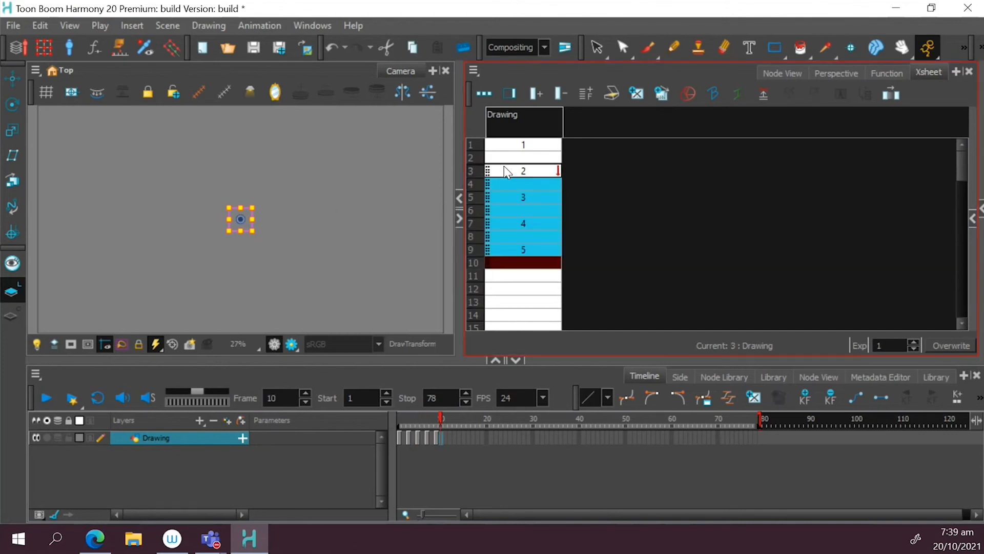
pyautogui.press('Delete')
pyautogui.click(456, 295)
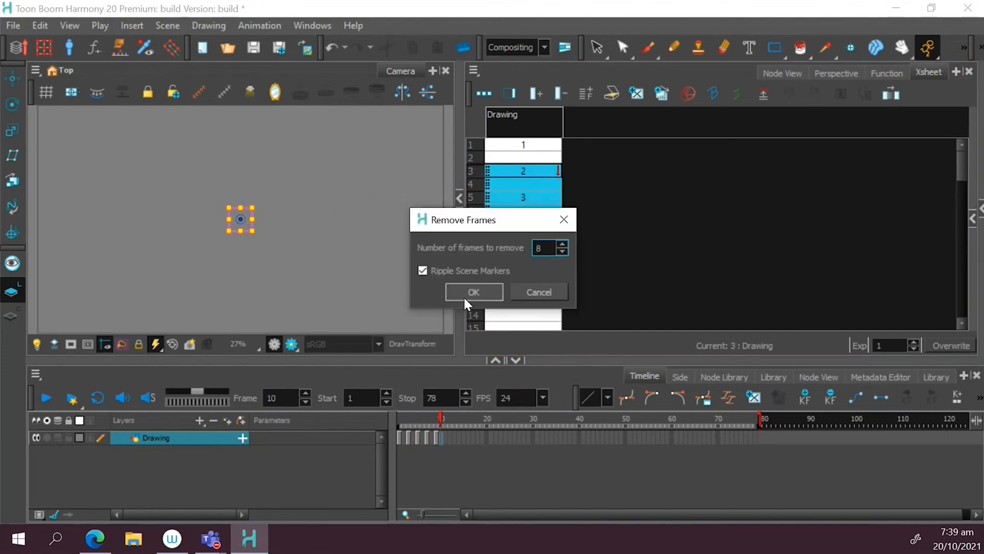
pyautogui.click(474, 291)
# - Enter drawings 3, 5, 7 and 9 on frames 3, 5, 7 and 9 of the Xsheet's Drawing column
pyautogui.click(529, 171)
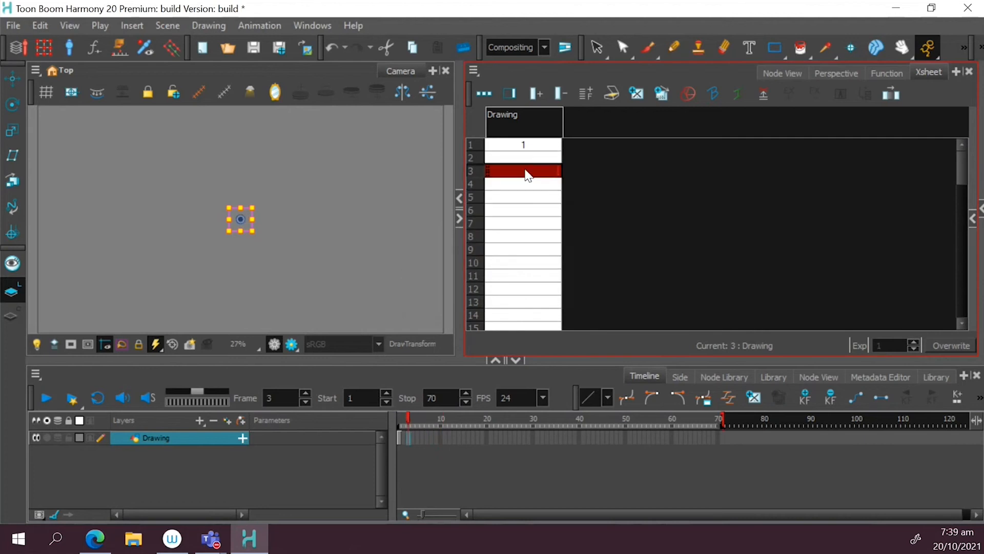
pyautogui.write('3')
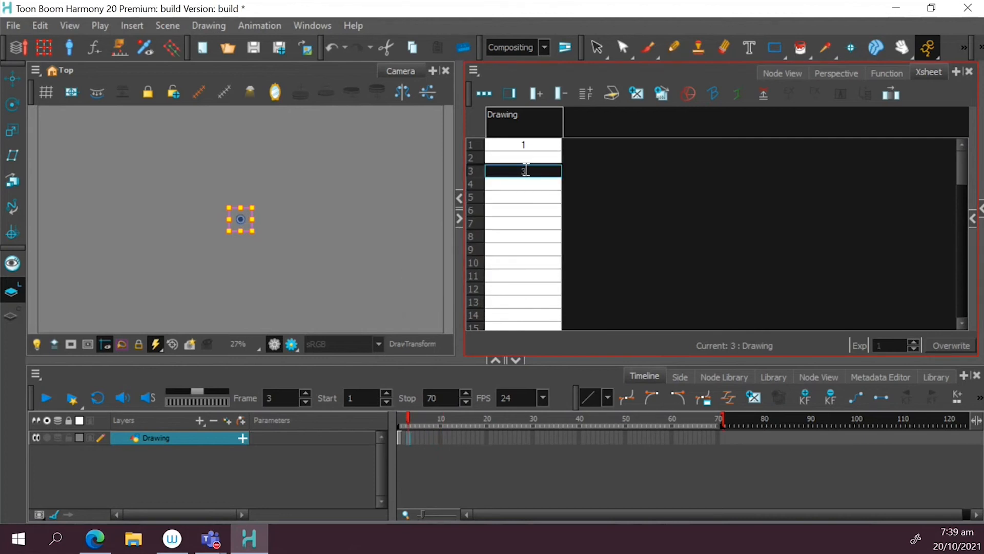
pyautogui.press('Return')
pyautogui.write('5')
pyautogui.press('Return')
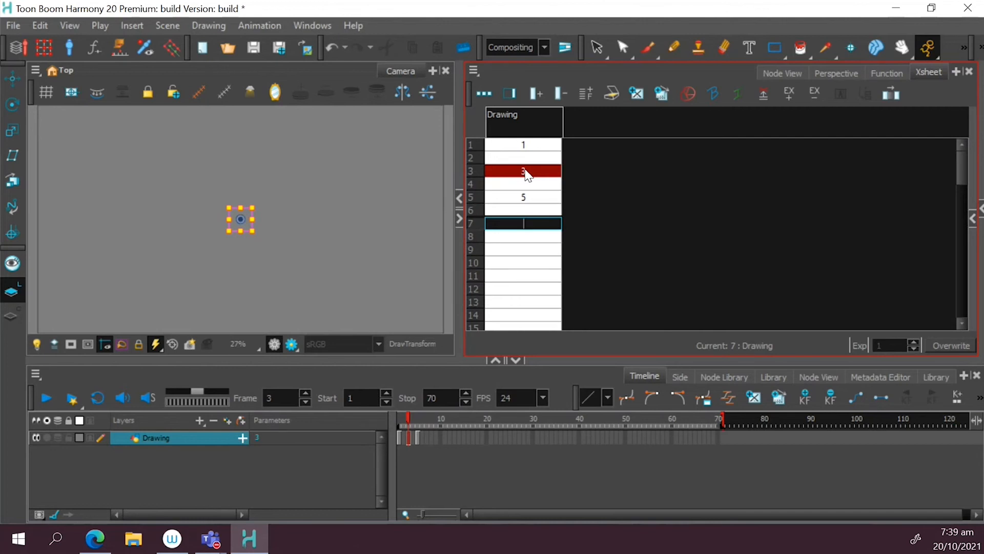
pyautogui.write('7')
pyautogui.press('Return')
pyautogui.write('9')
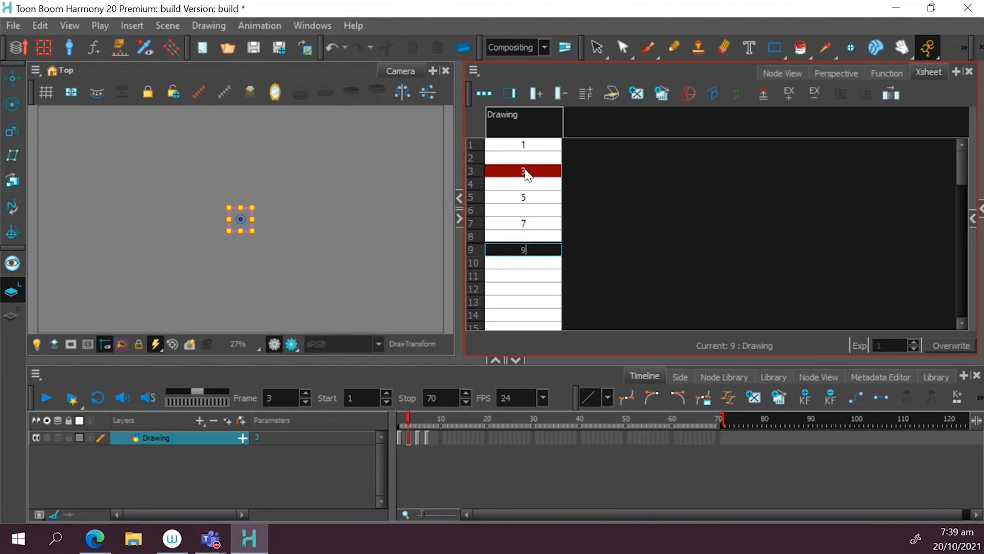
pyautogui.click(529, 195)
# - Extend drawings 1, 3, 5, 7 and 9 onto frames 2, 4, 6, 8 and 10 of the Drawing column
pyautogui.click(524, 146)
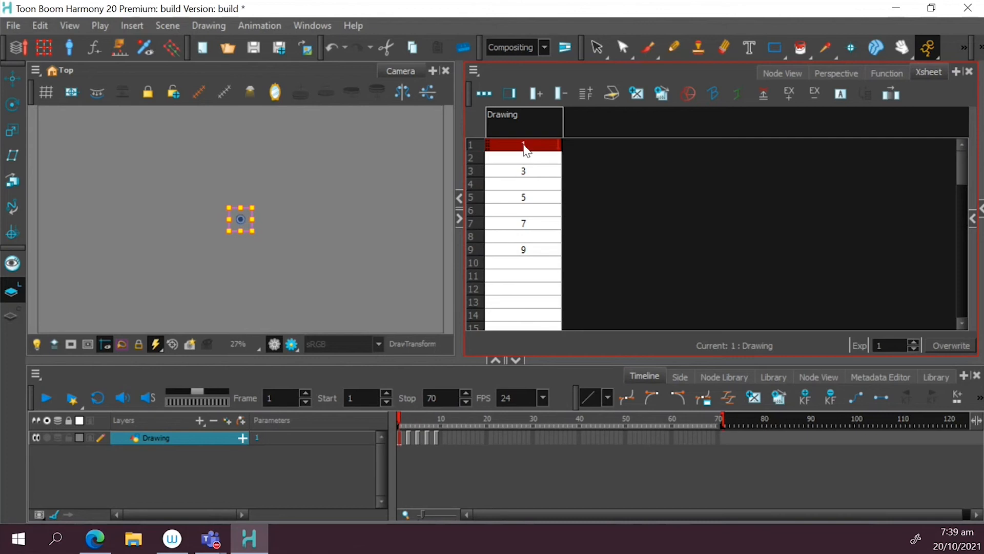
pyautogui.click(523, 160)
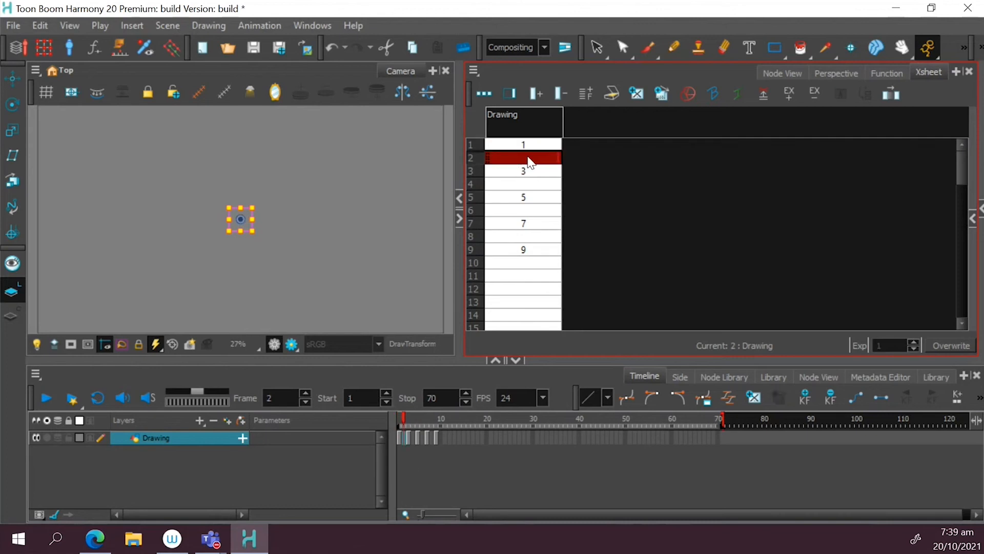
pyautogui.write('1')
pyautogui.click(524, 183)
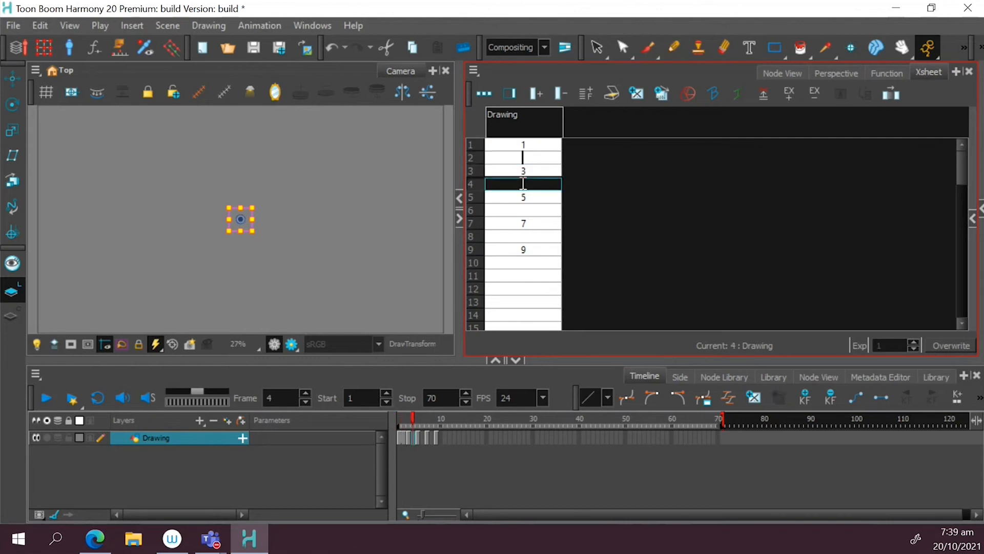
pyautogui.write('3')
pyautogui.click(523, 211)
pyautogui.write('5')
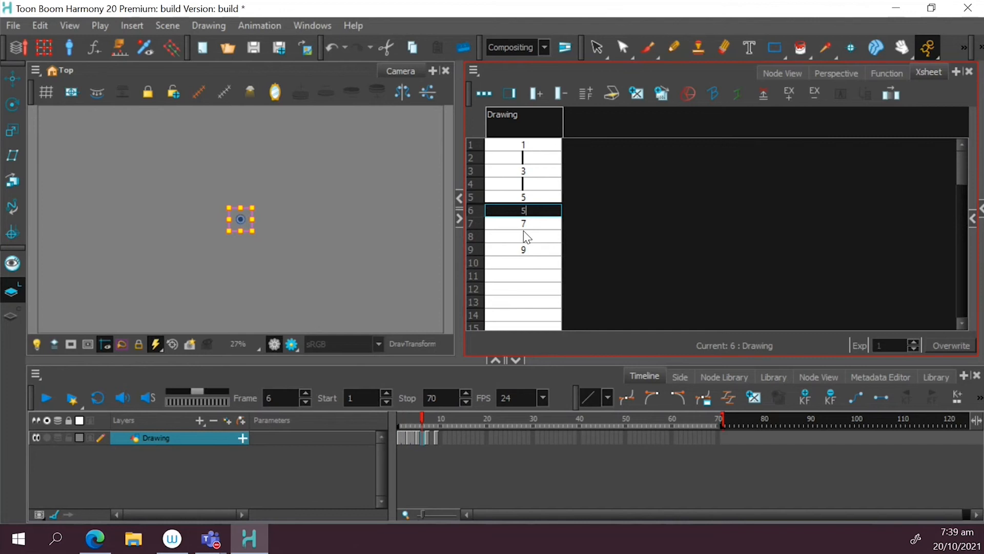
pyautogui.click(523, 237)
pyautogui.write('7')
pyautogui.click(522, 262)
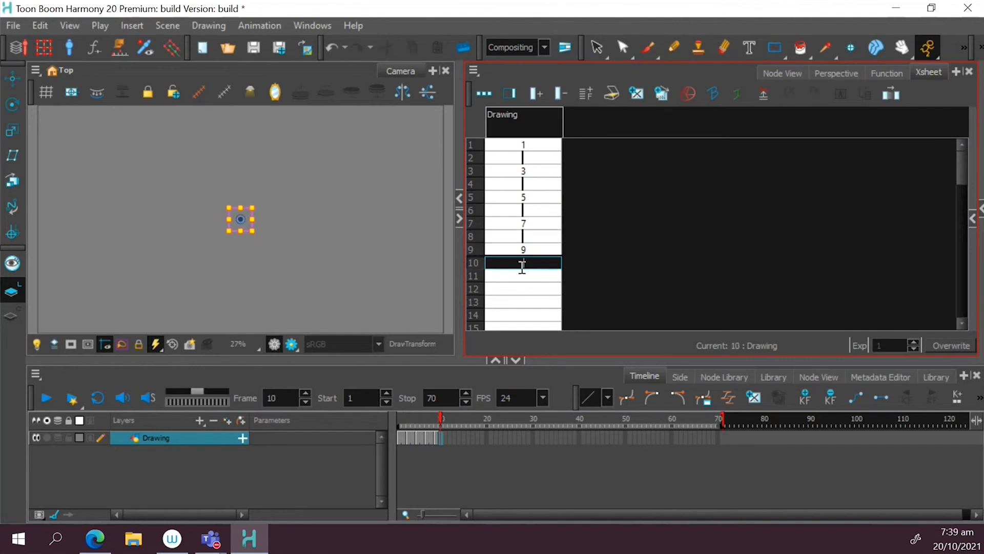
pyautogui.write('9')
pyautogui.click(523, 288)
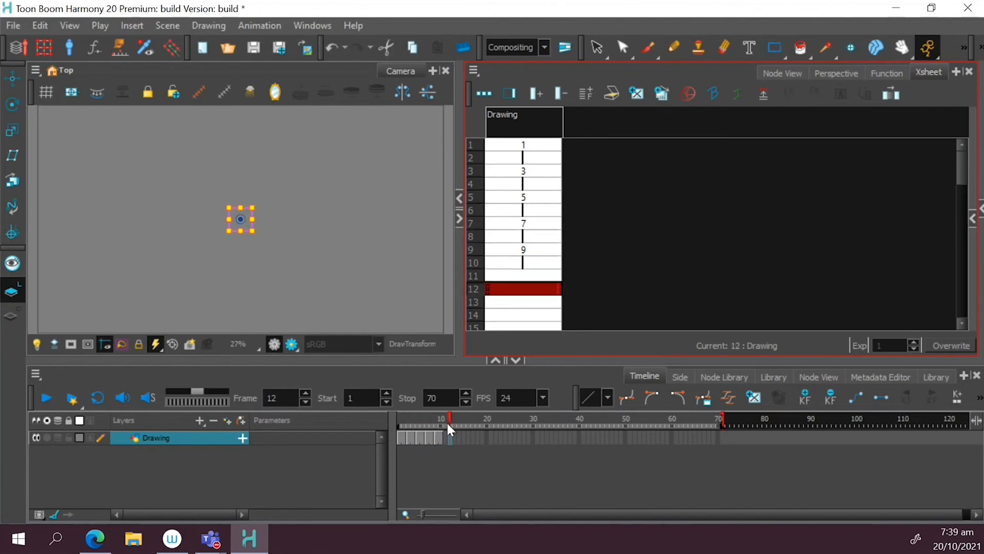
# - Return the playhead to frame 1 and enlarge the Camera view in height and width
pyautogui.moveTo(447, 420); pyautogui.dragTo(388, 417)
pyautogui.moveTo(475, 359); pyautogui.dragTo(476, 388)
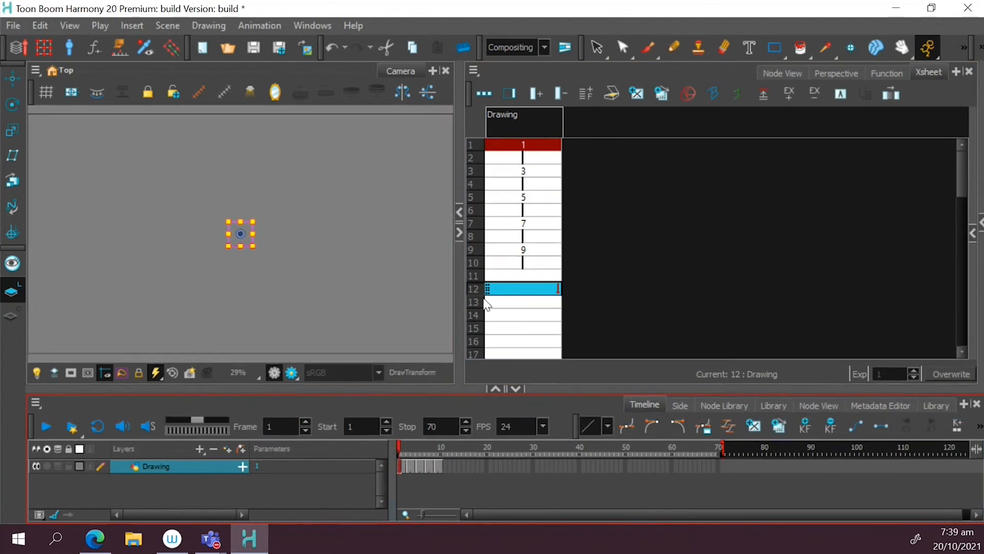
pyautogui.moveTo(462, 290); pyautogui.dragTo(534, 288)
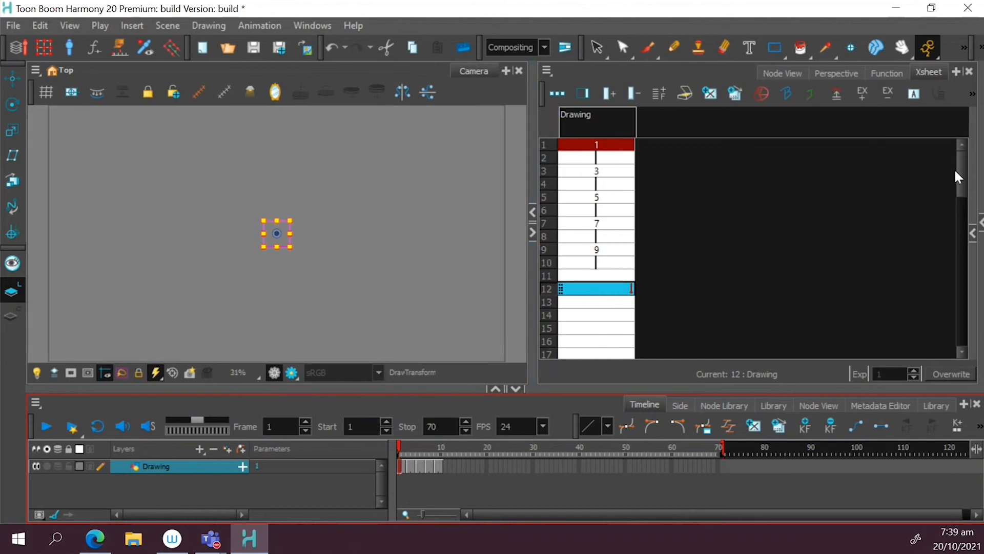
# - Replace the Xsheet with the Node View above a taller Timeline, and activate the Pencil tool
pyautogui.click(780, 74)
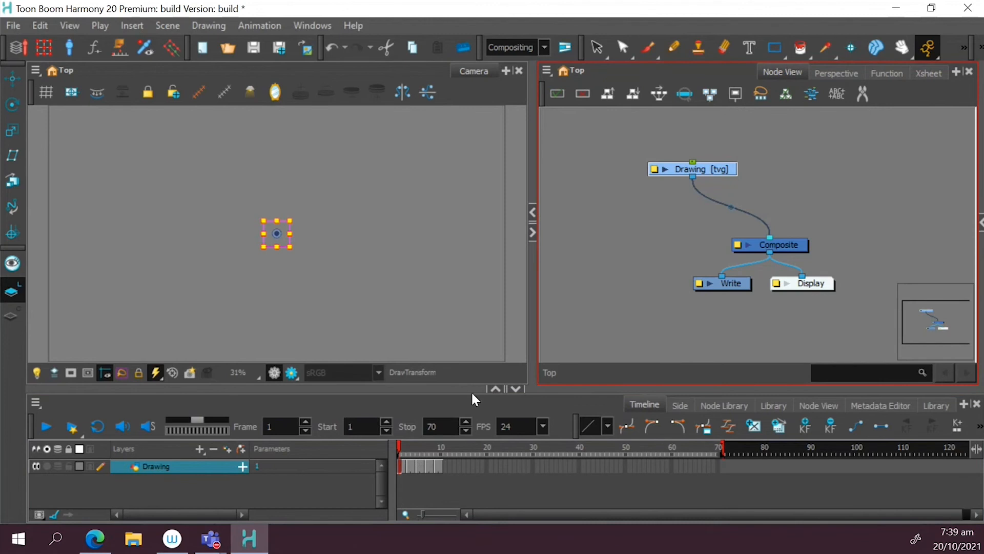
pyautogui.moveTo(472, 390); pyautogui.dragTo(455, 345)
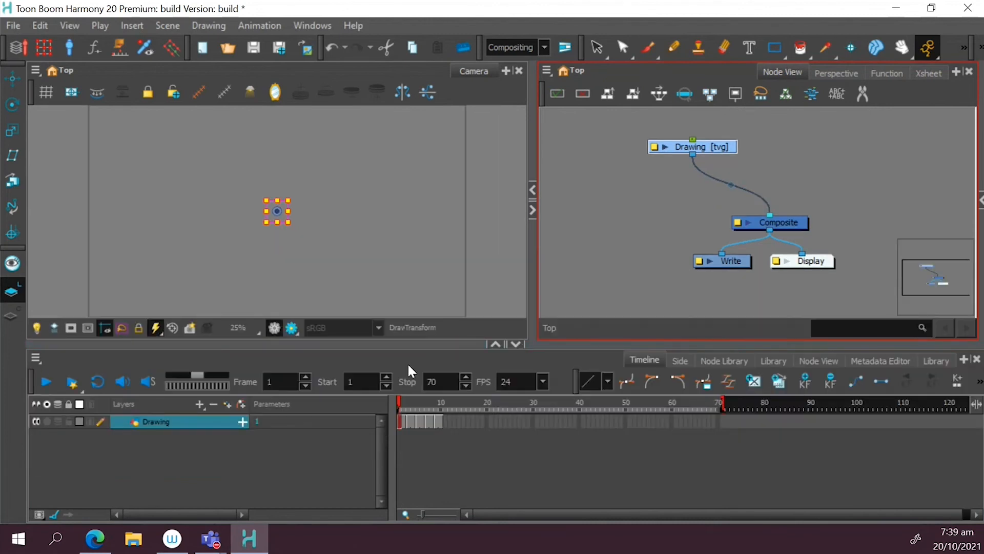
pyautogui.click(675, 48)
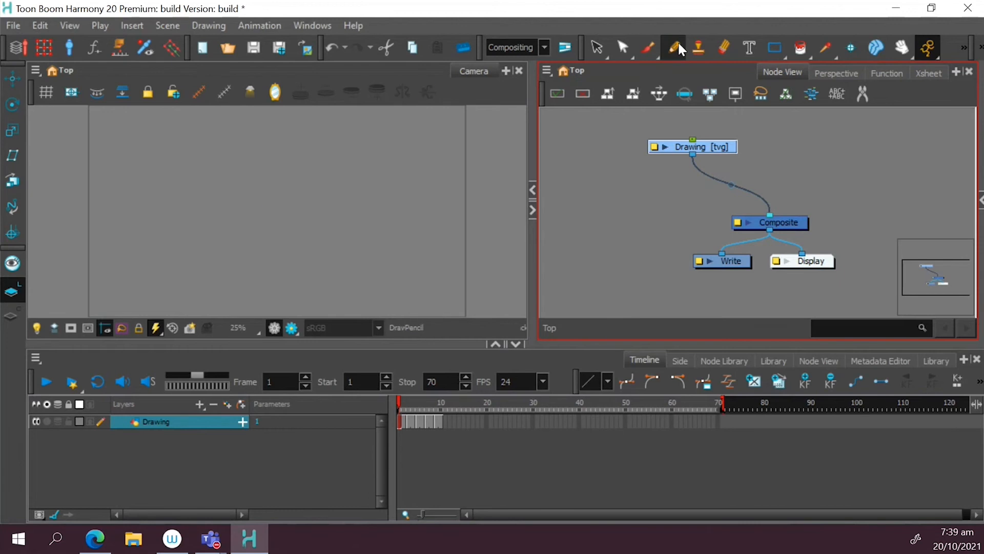
pyautogui.doubleClick(505, 71)
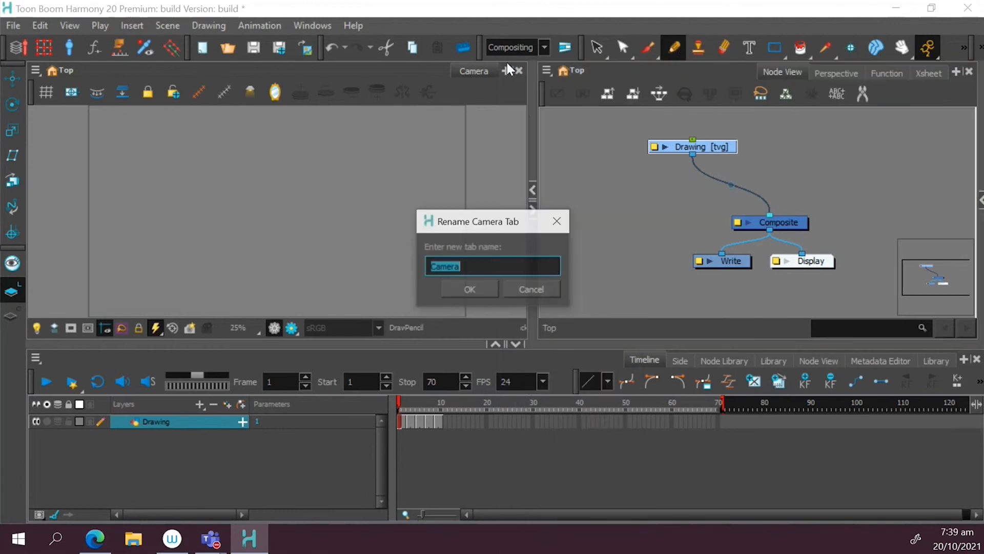
pyautogui.click(556, 218)
pyautogui.doubleClick(506, 72)
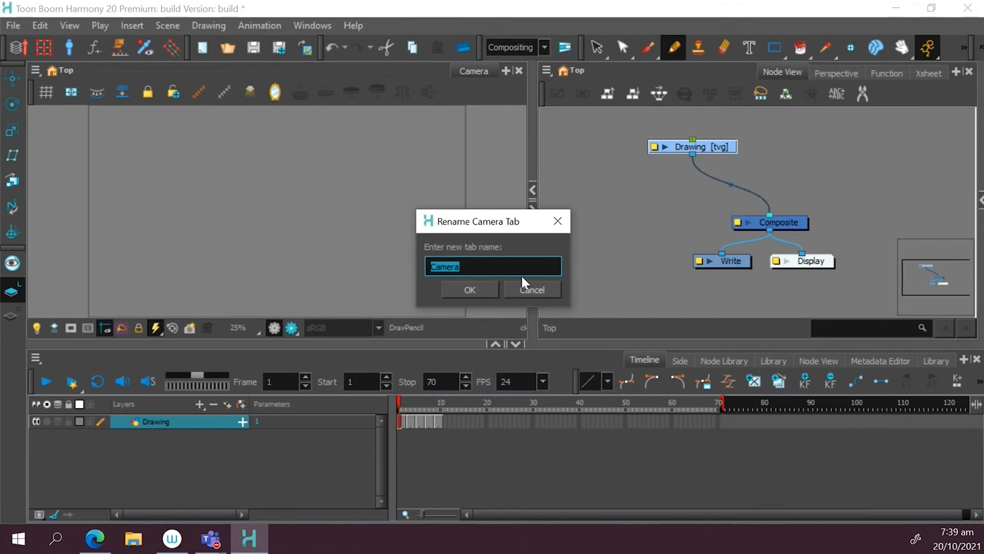
pyautogui.click(536, 288)
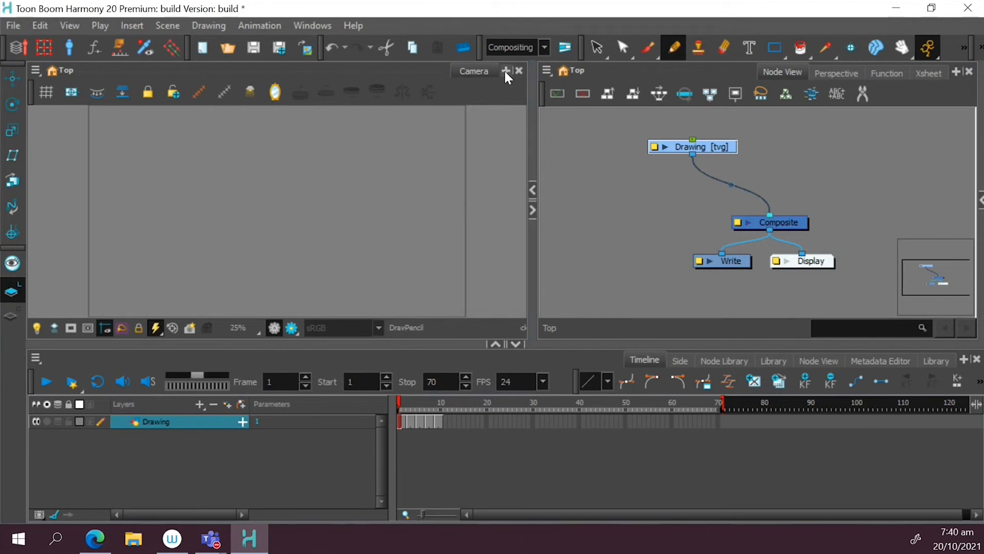
# - Add a Drawing view beside the Camera view, compare the two views, and finish in the Drawing view
pyautogui.click(506, 72)
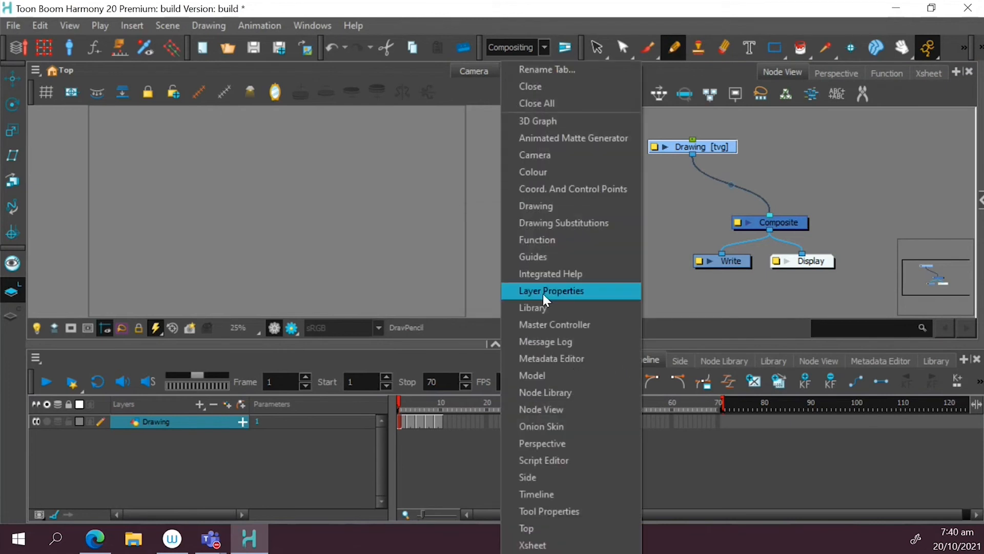
pyautogui.click(548, 208)
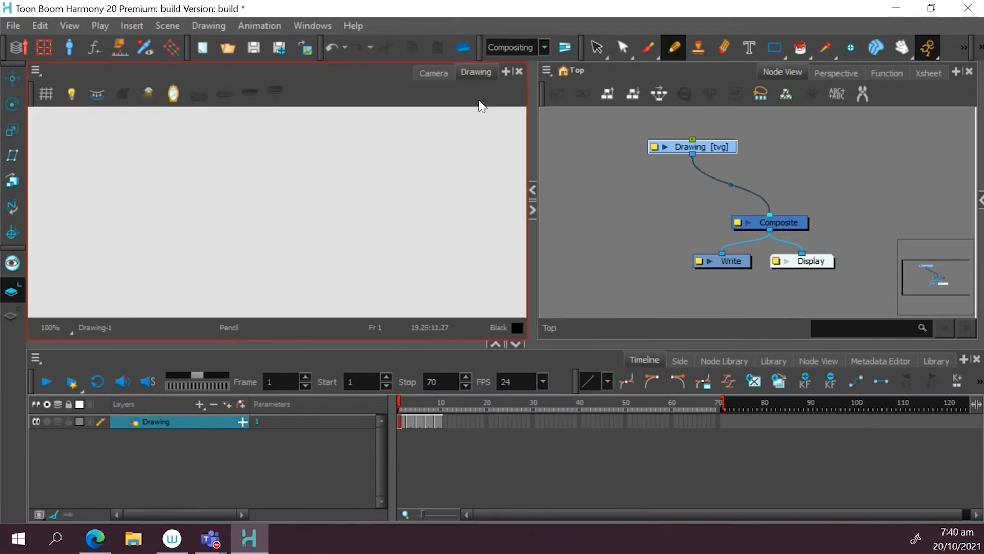
pyautogui.click(433, 72)
pyautogui.click(475, 72)
pyautogui.click(424, 73)
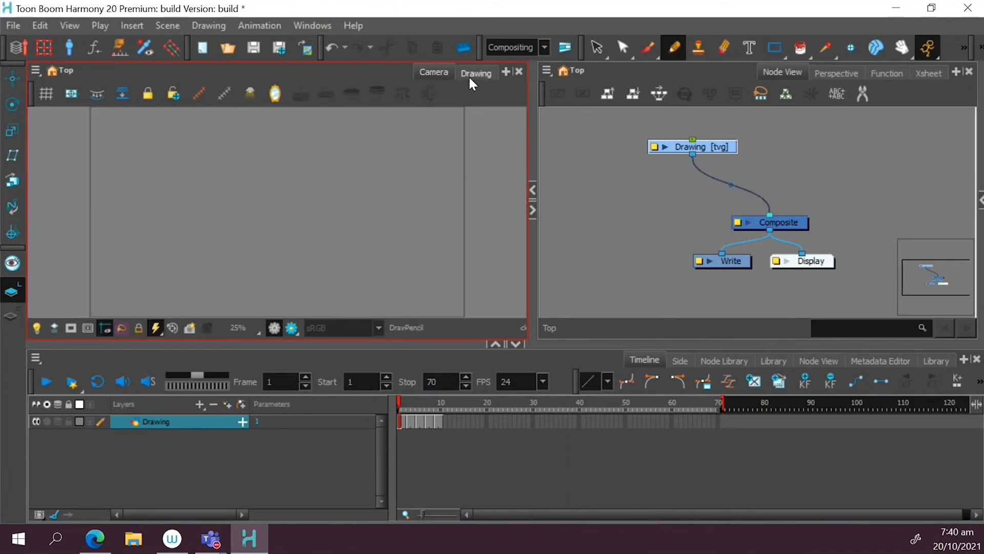
pyautogui.click(432, 71)
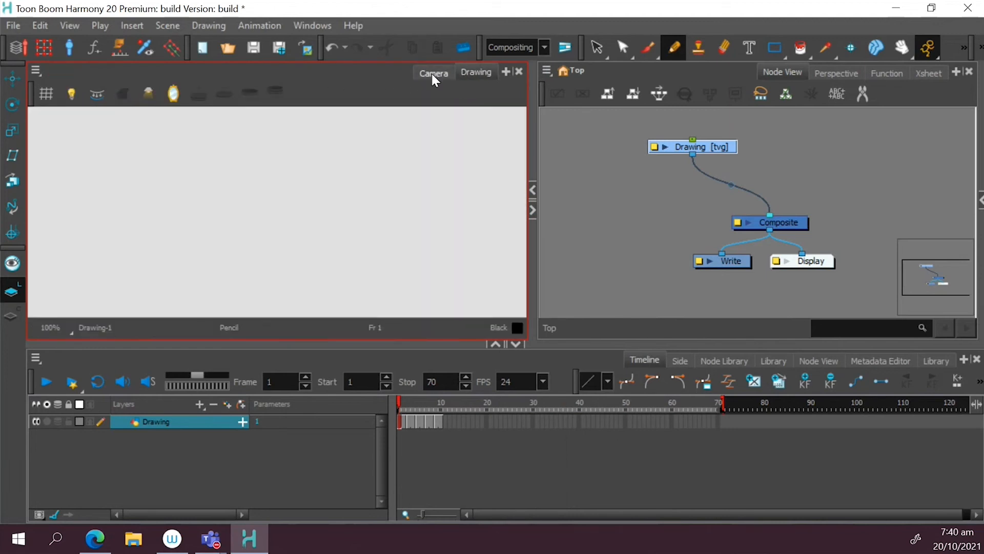
pyautogui.click(476, 74)
pyautogui.click(476, 75)
# - Sketch a circle on frame 1 in the Drawing view, turn on the onion skin, and go to frame 3
pyautogui.moveTo(260, 171)
pyautogui.mouseDown()
pyautogui.moveTo(259, 215)
pyautogui.moveTo(260, 183)
pyautogui.mouseUp()
pyautogui.moveTo(398, 399); pyautogui.dragTo(406, 396)
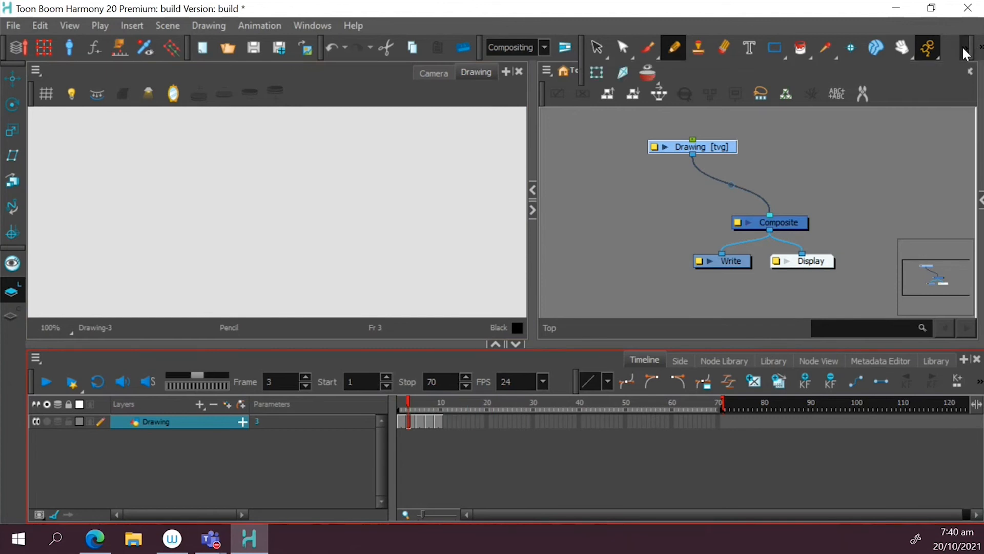
pyautogui.click(964, 47)
pyautogui.moveTo(272, 164); pyautogui.dragTo(270, 166)
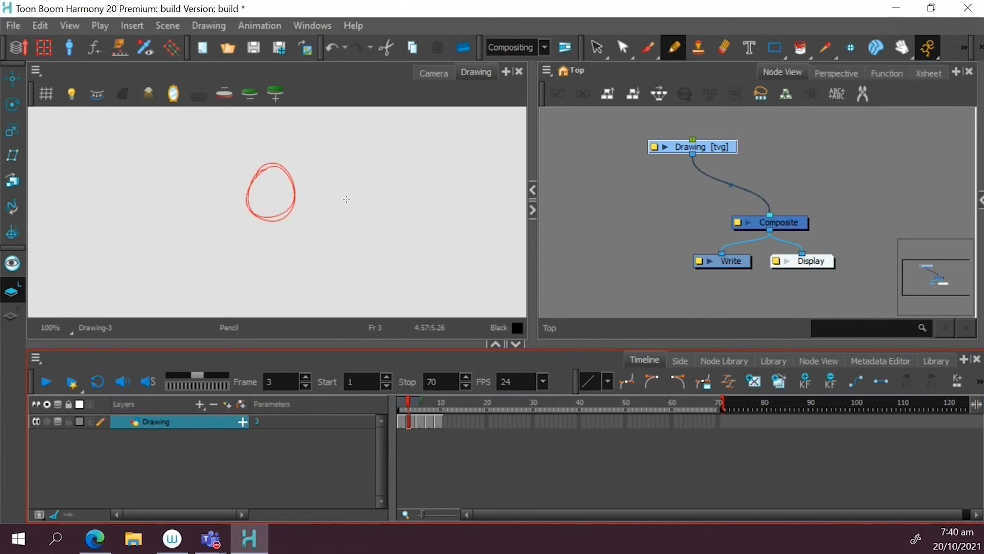
pyautogui.moveTo(398, 403); pyautogui.dragTo(410, 402)
# - Sketch overlapping circles on frames 3 and 5, each shifted further right, and return to frame 1
pyautogui.moveTo(300, 160)
pyautogui.mouseDown()
pyautogui.moveTo(321, 187)
pyautogui.moveTo(280, 206)
pyautogui.moveTo(302, 160)
pyautogui.mouseUp()
pyautogui.moveTo(409, 410)
pyautogui.mouseDown()
pyautogui.moveTo(399, 408)
pyautogui.moveTo(418, 405)
pyautogui.mouseUp()
pyautogui.moveTo(328, 159)
pyautogui.mouseDown()
pyautogui.moveTo(307, 190)
pyautogui.moveTo(349, 169)
pyautogui.moveTo(328, 156)
pyautogui.mouseUp()
pyautogui.moveTo(414, 407)
pyautogui.mouseDown()
pyautogui.moveTo(386, 400)
pyautogui.moveTo(425, 398)
pyautogui.moveTo(371, 399)
pyautogui.mouseUp()
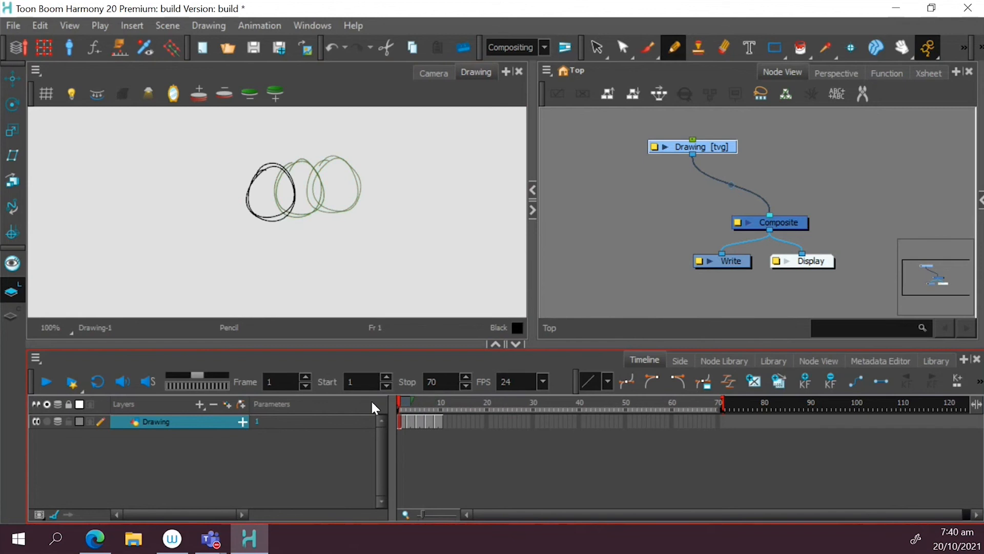
pyautogui.click(959, 49)
pyautogui.rightClick(958, 49)
pyautogui.click(710, 57)
pyautogui.click(962, 49)
pyautogui.rightClick(777, 66)
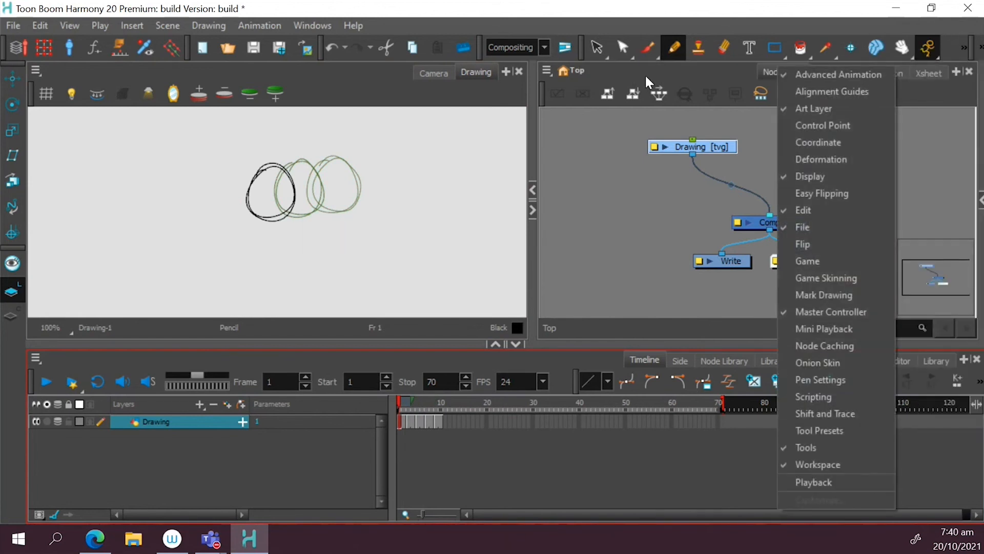
pyautogui.click(654, 248)
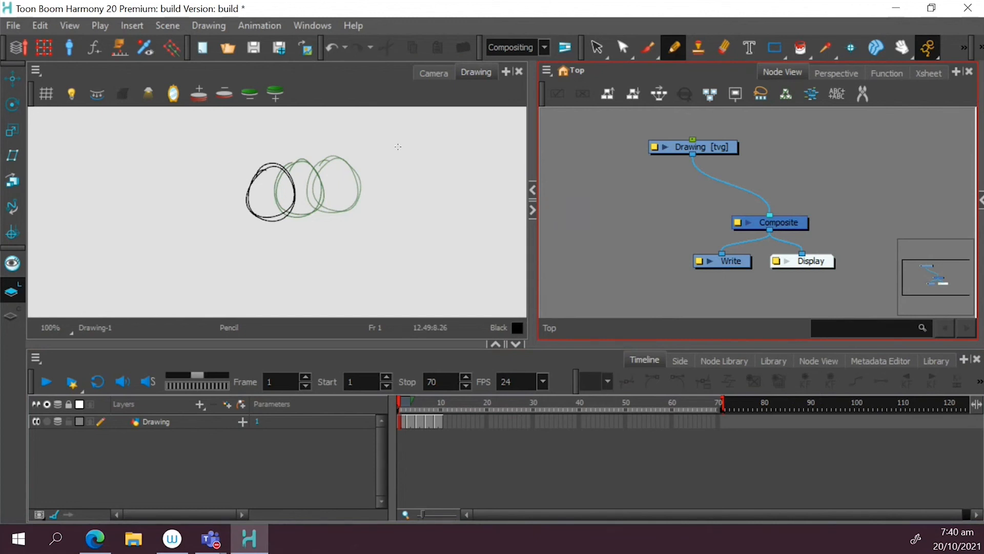
# - Switch back to the Camera view and delete the Drawing node from the node network
pyautogui.click(436, 71)
pyautogui.click(718, 147)
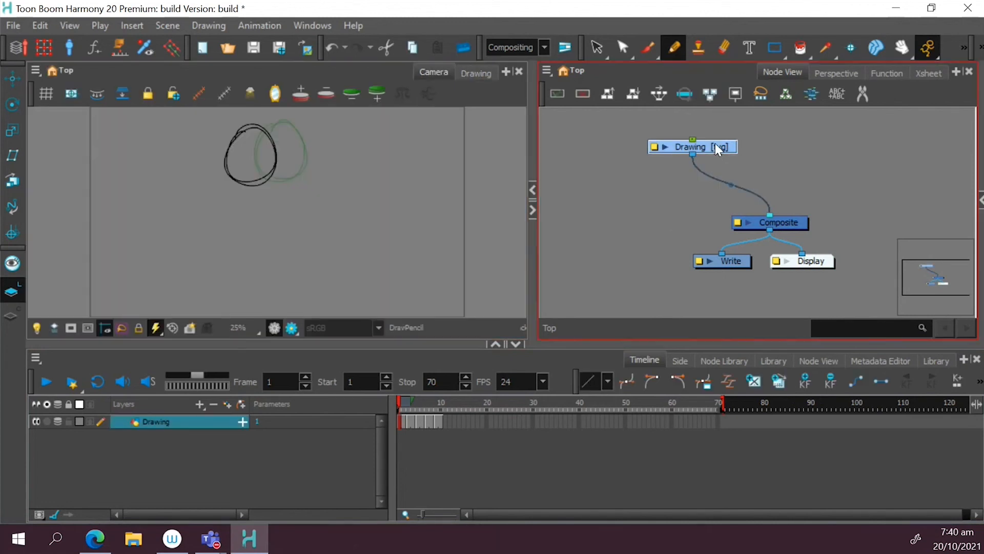
pyautogui.press('Delete')
pyautogui.click(496, 294)
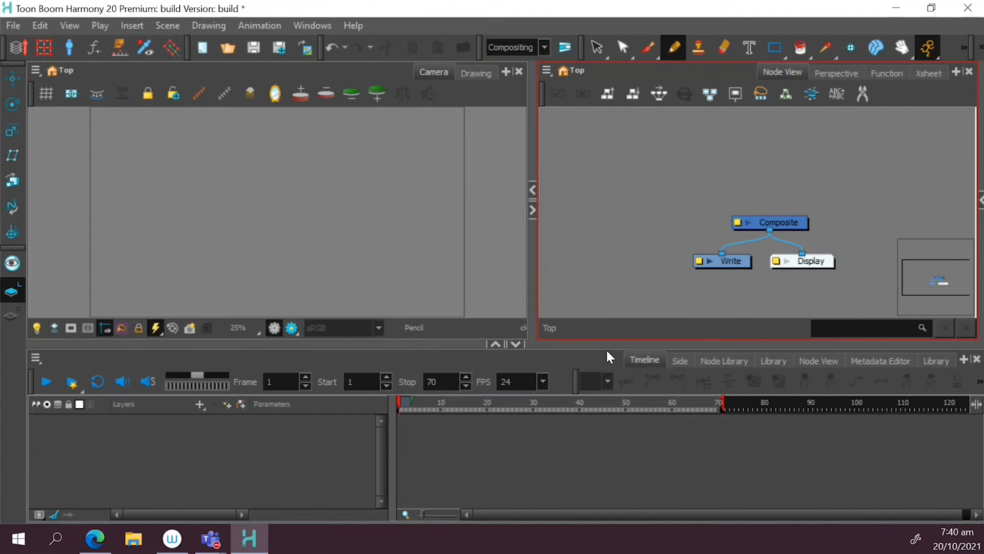
# - Give the Timeline and Node View more room, and add a Library view alongside the Timeline
pyautogui.moveTo(570, 341); pyautogui.dragTo(550, 333)
pyautogui.moveTo(533, 277); pyautogui.dragTo(487, 275)
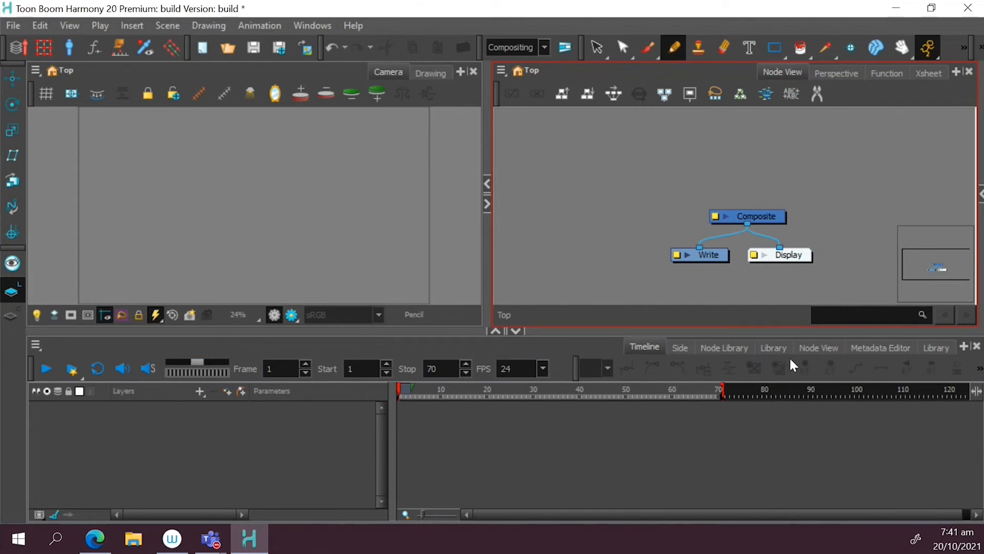
pyautogui.click(964, 347)
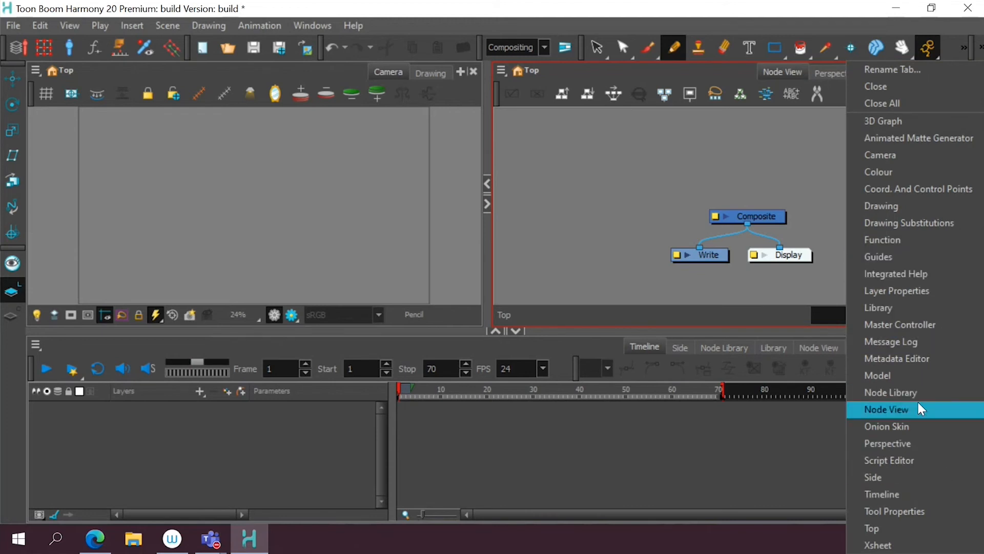
pyautogui.click(916, 307)
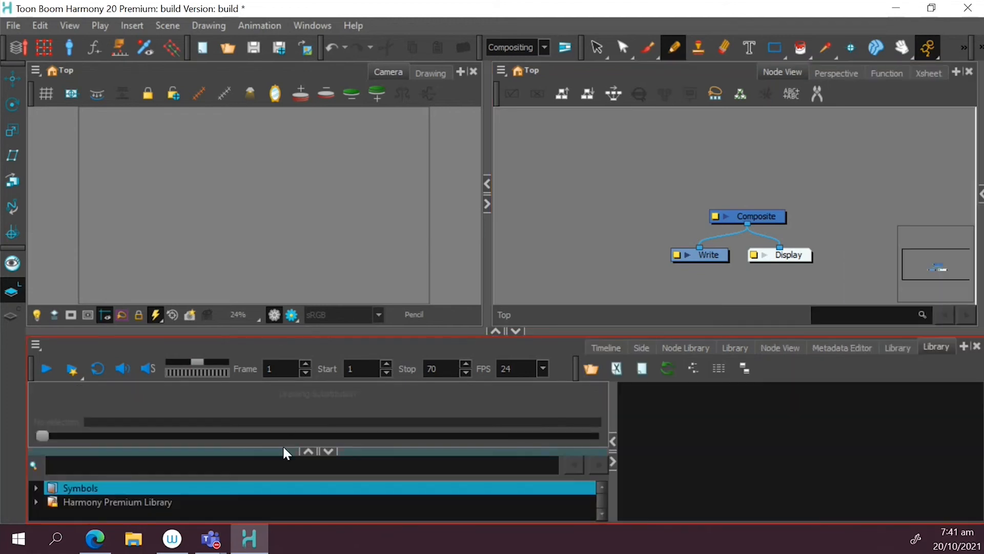
# - Get the right to modify the Harmony Premium Library, enlarging the Library view for this and shrinking it again
pyautogui.click(111, 500)
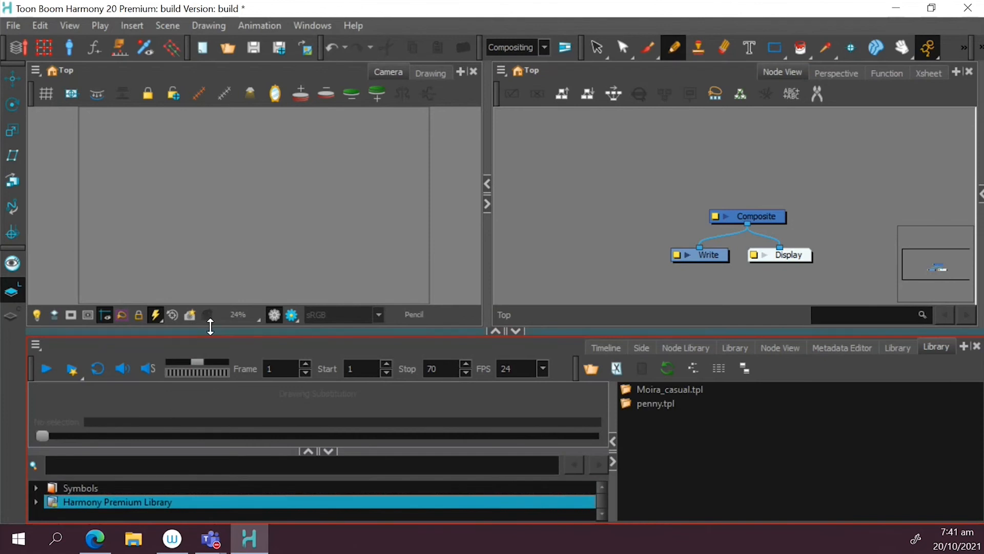
pyautogui.moveTo(210, 327); pyautogui.dragTo(209, 265)
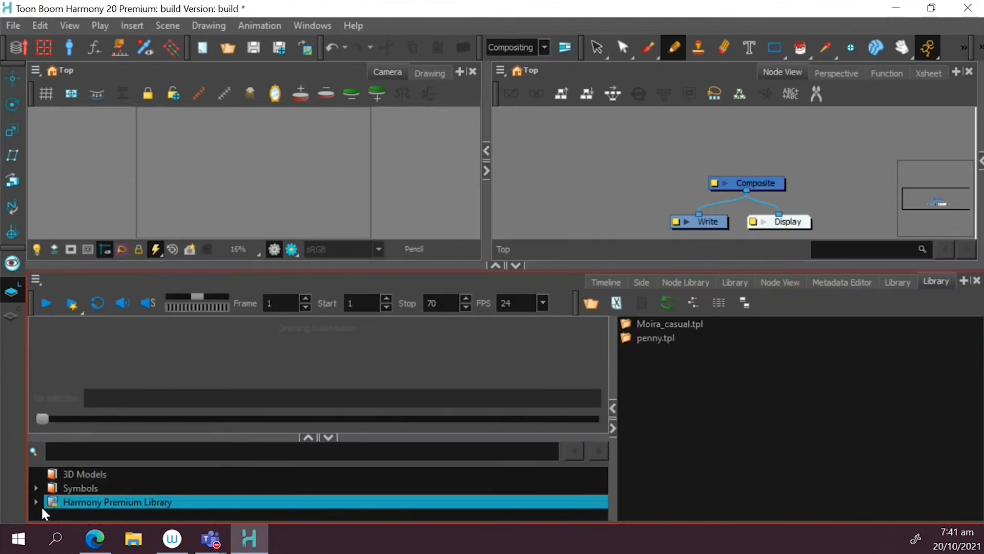
pyautogui.rightClick(103, 499)
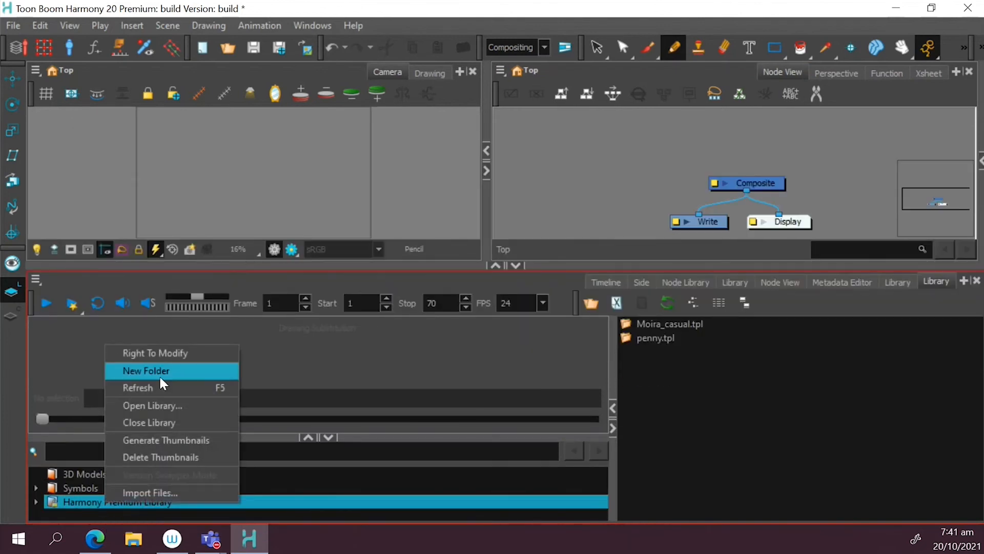
pyautogui.click(164, 353)
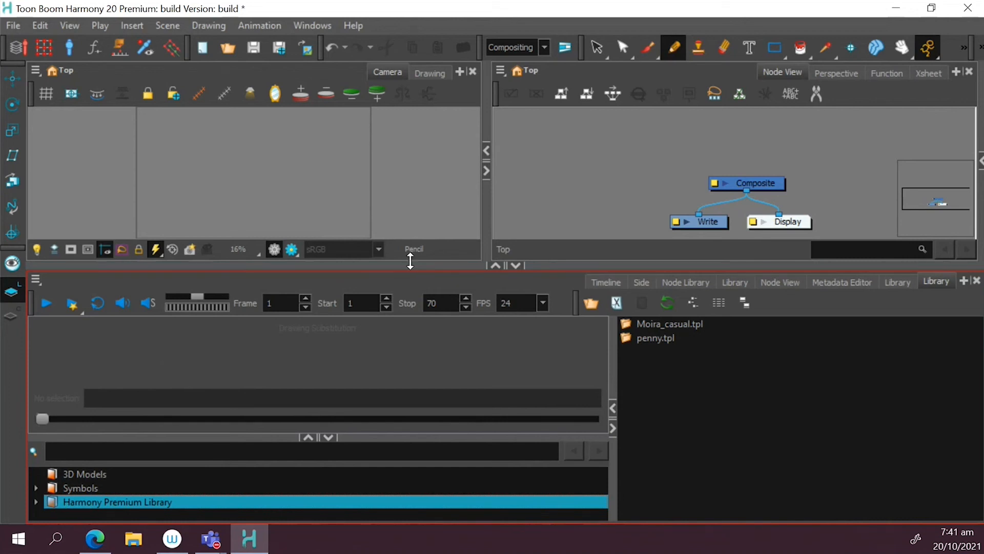
pyautogui.moveTo(411, 262); pyautogui.dragTo(392, 342)
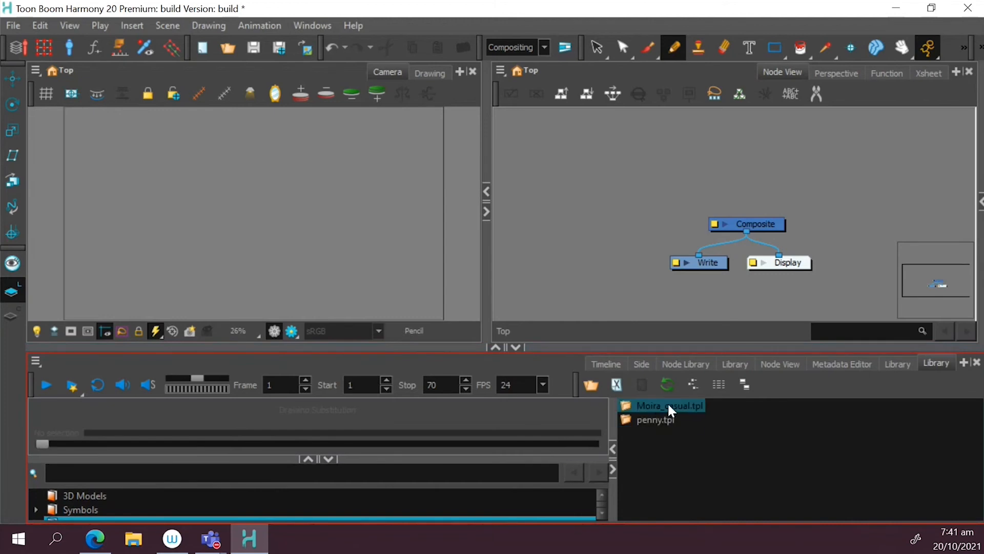
# - Enlarge the Library view, look through the templates in the Dennis folder, and return to the Harmony Premium Library's top level
pyautogui.moveTo(598, 350); pyautogui.dragTo(588, 261)
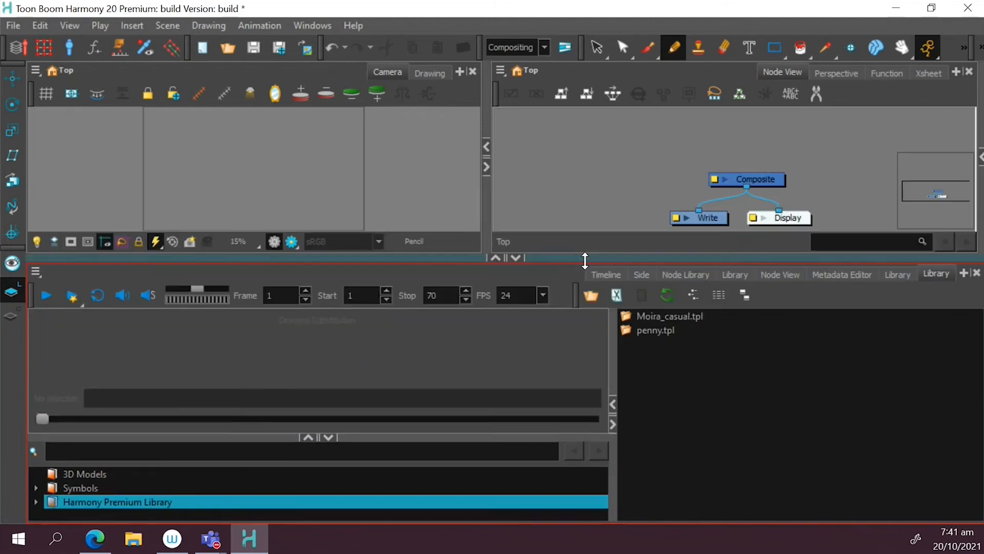
pyautogui.click(37, 501)
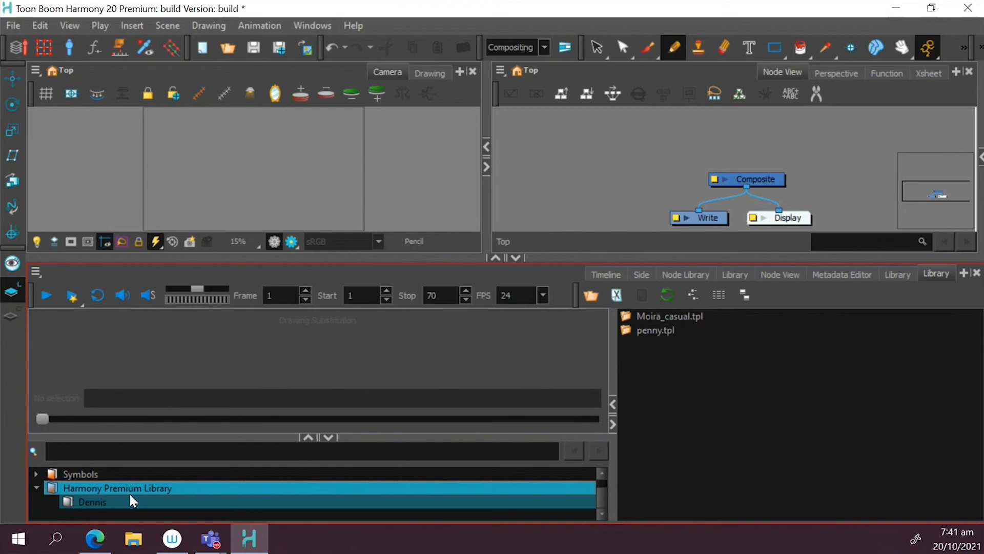
pyautogui.click(110, 502)
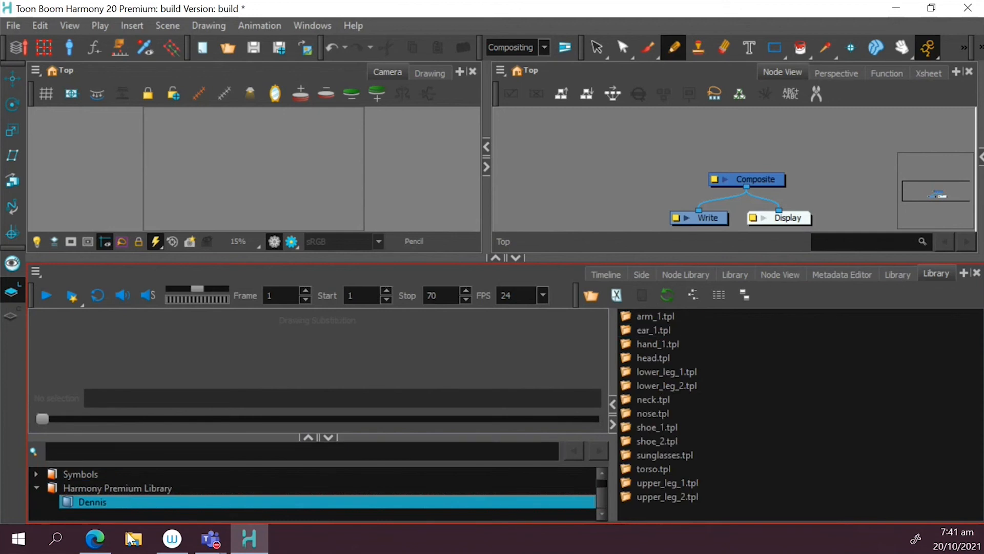
pyautogui.click(95, 489)
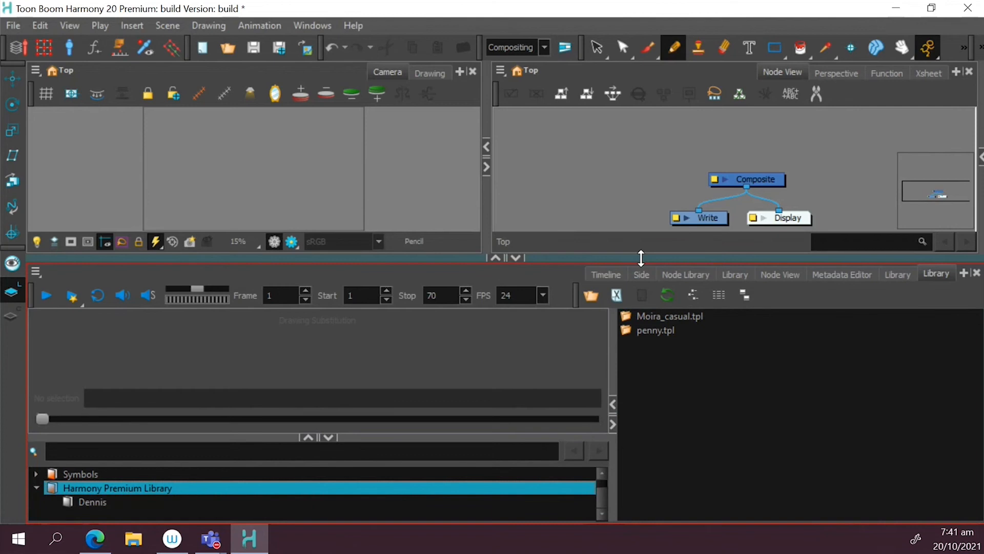
# - Import Moira_casual.tpl from the library into the Node View and accept recovery of its missing colours
pyautogui.moveTo(640, 258); pyautogui.dragTo(642, 353)
pyautogui.click(666, 412)
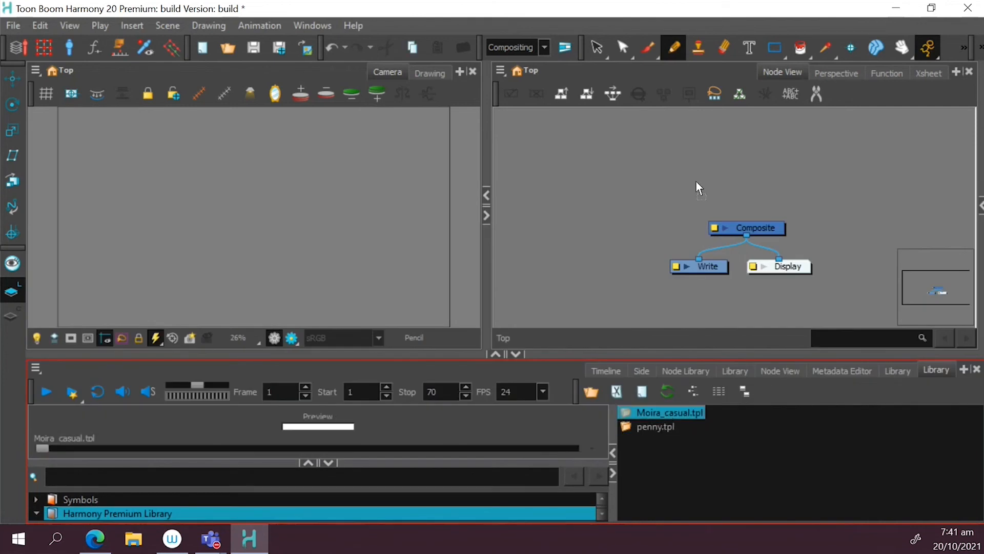
pyautogui.moveTo(666, 411); pyautogui.dragTo(690, 157)
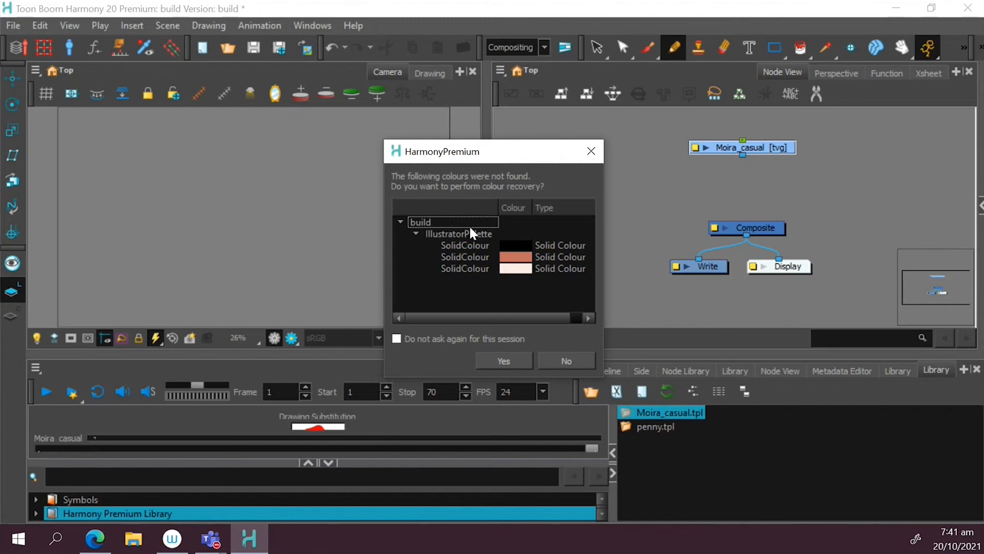
pyautogui.click(498, 360)
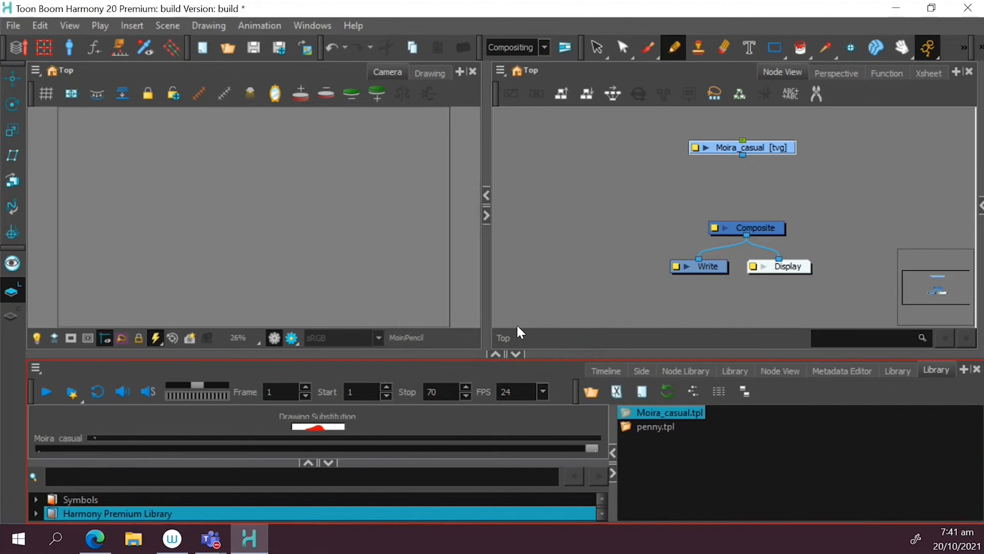
# - Connect the Moira_casual node to the Composite and inspect the character in the Camera view
pyautogui.moveTo(744, 155); pyautogui.dragTo(742, 218)
pyautogui.scroll(-4, 346, 239)
pyautogui.scroll(2, 348, 237)
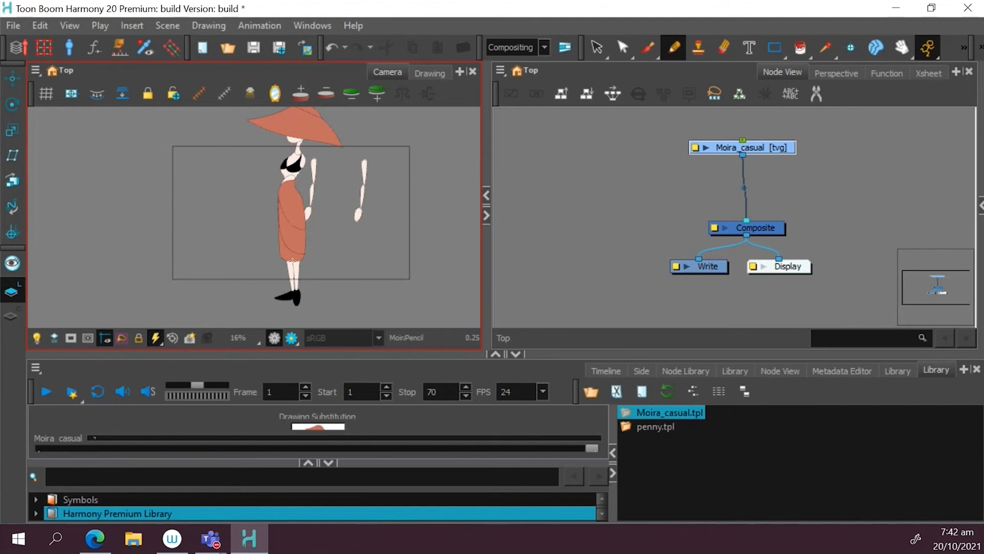
pyautogui.scroll(-2, 328, 237)
pyautogui.scroll(4, 313, 208)
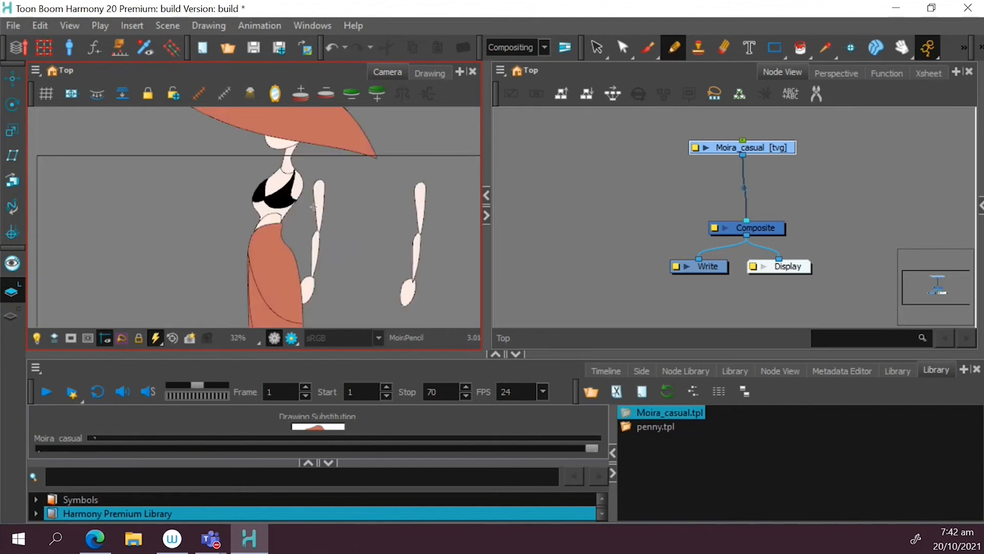
pyautogui.scroll(-2, 313, 207)
pyautogui.scroll(3, 271, 192)
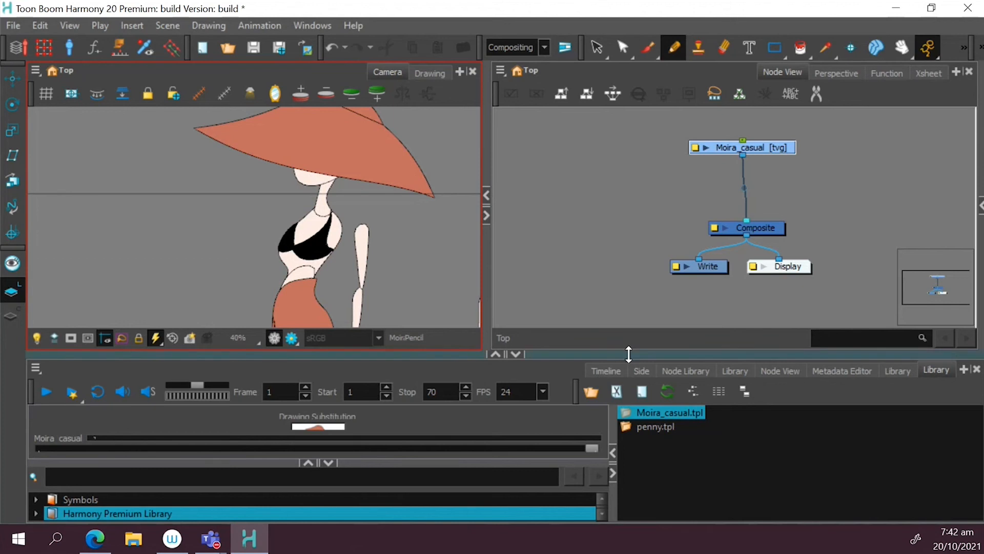
# - Import all the body-part templates from the library's Dennis folder into the Node View, beside the existing nodes
pyautogui.moveTo(629, 353); pyautogui.dragTo(624, 301)
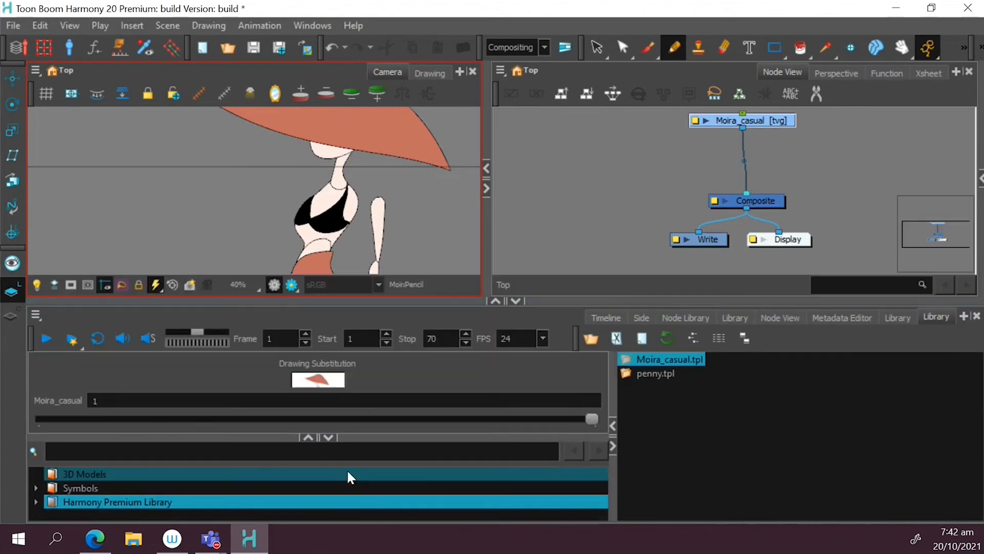
pyautogui.click(35, 502)
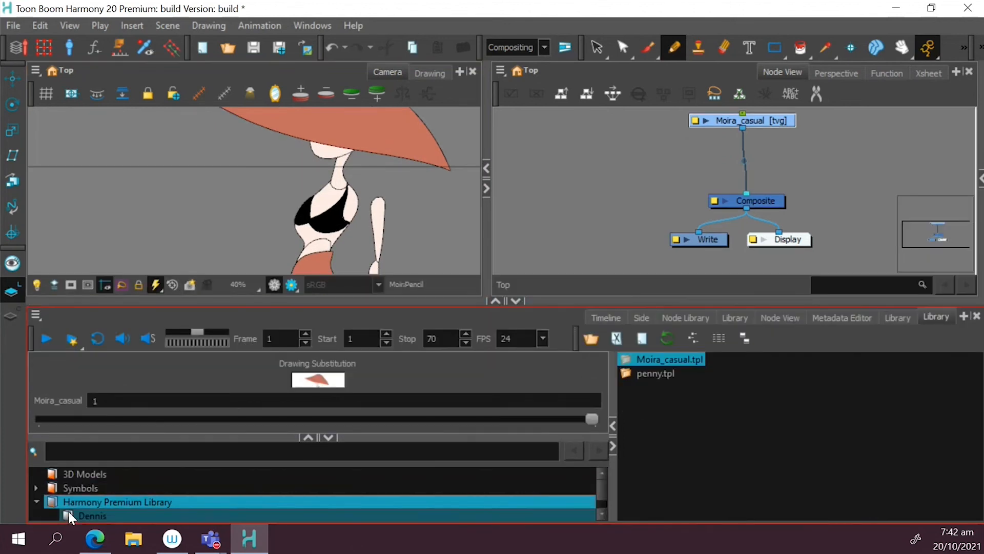
pyautogui.click(90, 514)
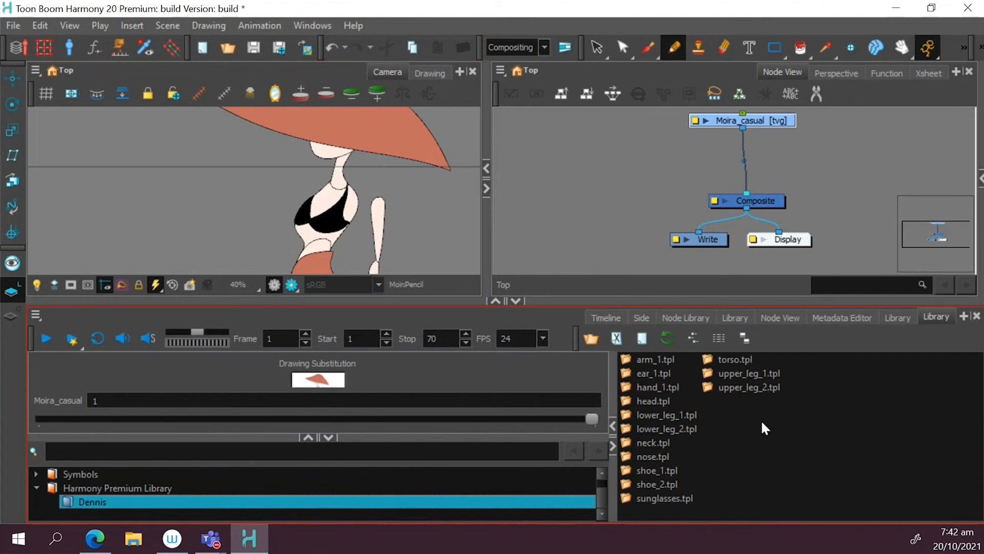
pyautogui.moveTo(754, 515)
pyautogui.mouseDown()
pyautogui.moveTo(679, 463)
pyautogui.moveTo(625, 324)
pyautogui.mouseUp()
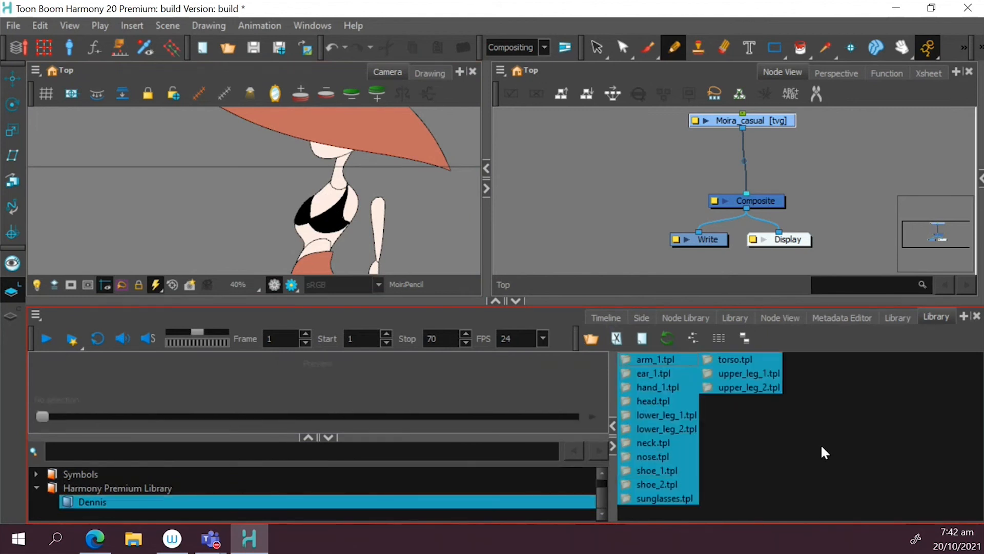
pyautogui.scroll(-2, 585, 256)
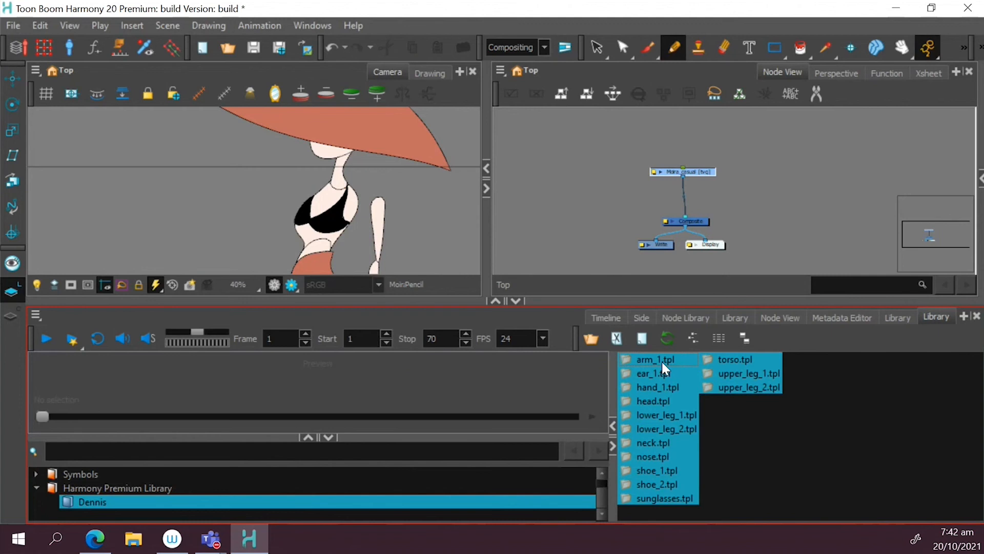
pyautogui.moveTo(685, 362)
pyautogui.mouseDown()
pyautogui.moveTo(854, 142)
pyautogui.moveTo(796, 149)
pyautogui.mouseUp()
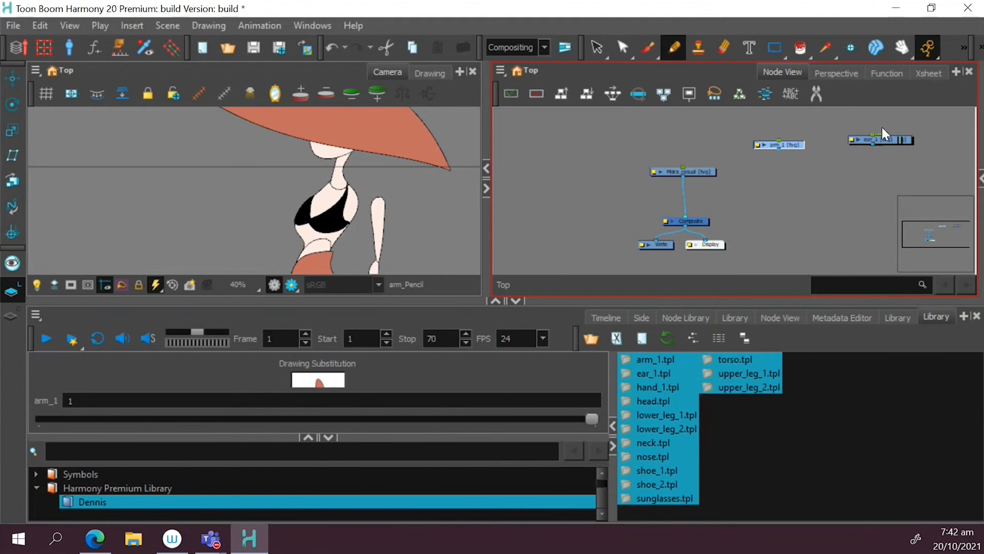
# - Separate the stacked ear_1, hand_1, head, lower_leg_1 and lower_leg_2 nodes from the pile in the Node View
pyautogui.moveTo(881, 139); pyautogui.dragTo(815, 133)
pyautogui.moveTo(883, 140); pyautogui.dragTo(831, 176)
pyautogui.moveTo(882, 140)
pyautogui.mouseDown()
pyautogui.moveTo(856, 188)
pyautogui.moveTo(895, 144)
pyautogui.moveTo(913, 191)
pyautogui.moveTo(875, 156)
pyautogui.mouseUp()
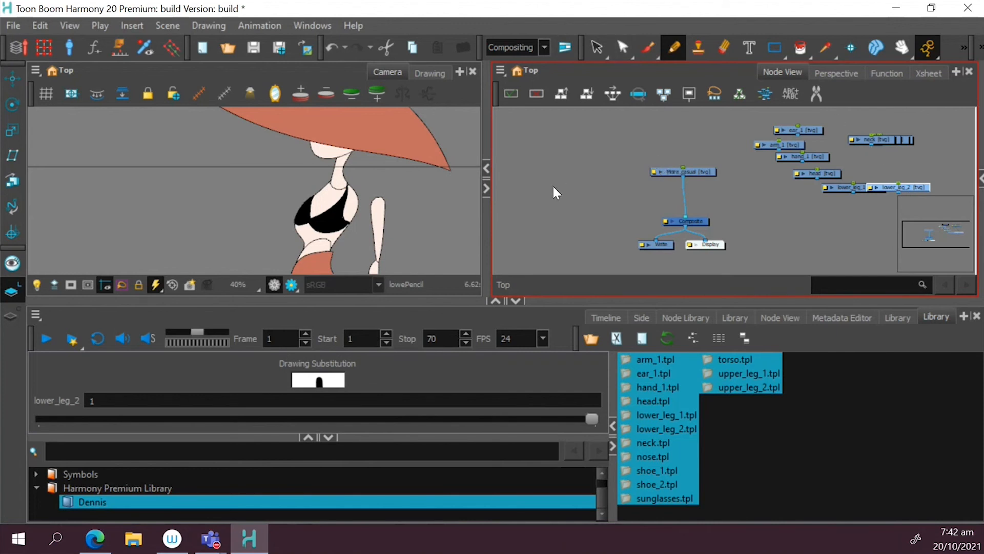
pyautogui.scroll(-1, 656, 178)
pyautogui.scroll(2, 850, 180)
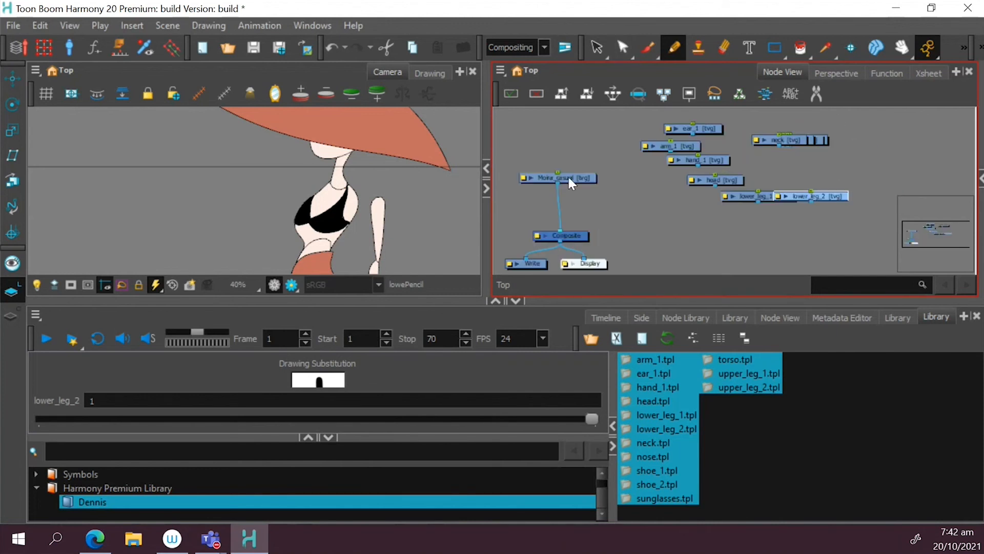
# - Widen the Node View and move the Moira_casual node away from the body-part nodes, to the upper left of the Composite
pyautogui.click(541, 175)
pyautogui.moveTo(546, 174); pyautogui.dragTo(489, 157)
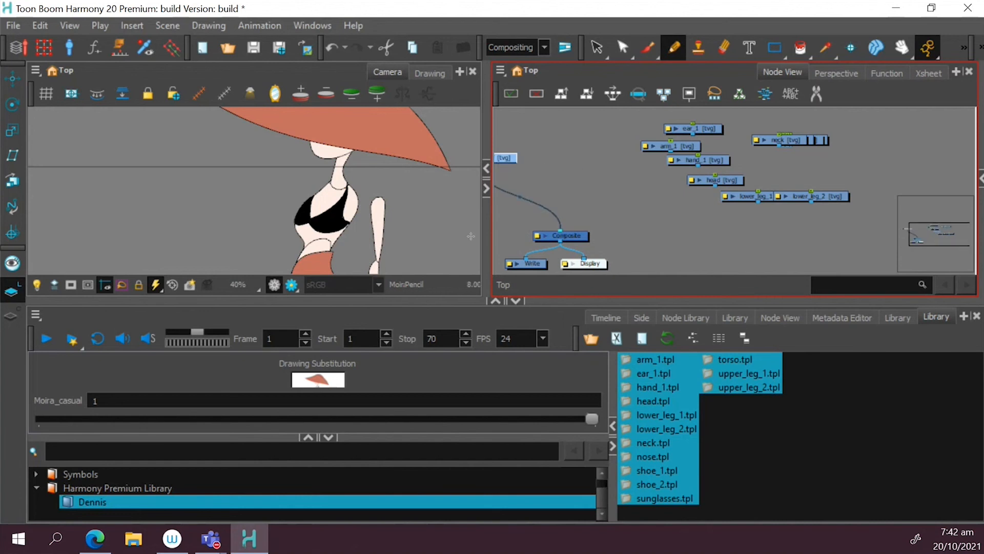
pyautogui.moveTo(488, 229); pyautogui.dragTo(437, 233)
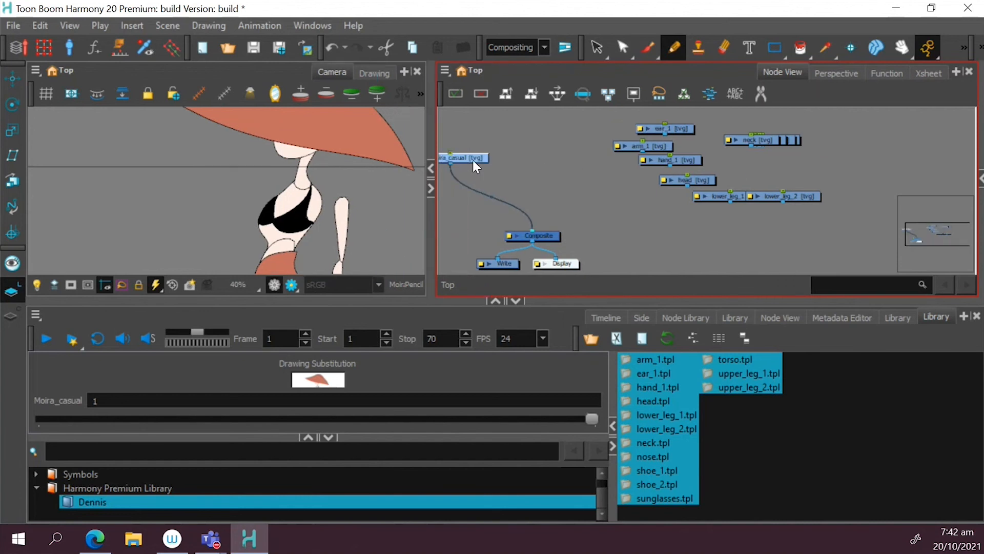
pyautogui.moveTo(472, 158); pyautogui.dragTo(518, 164)
pyautogui.scroll(-4, 332, 158)
pyautogui.scroll(4, 332, 158)
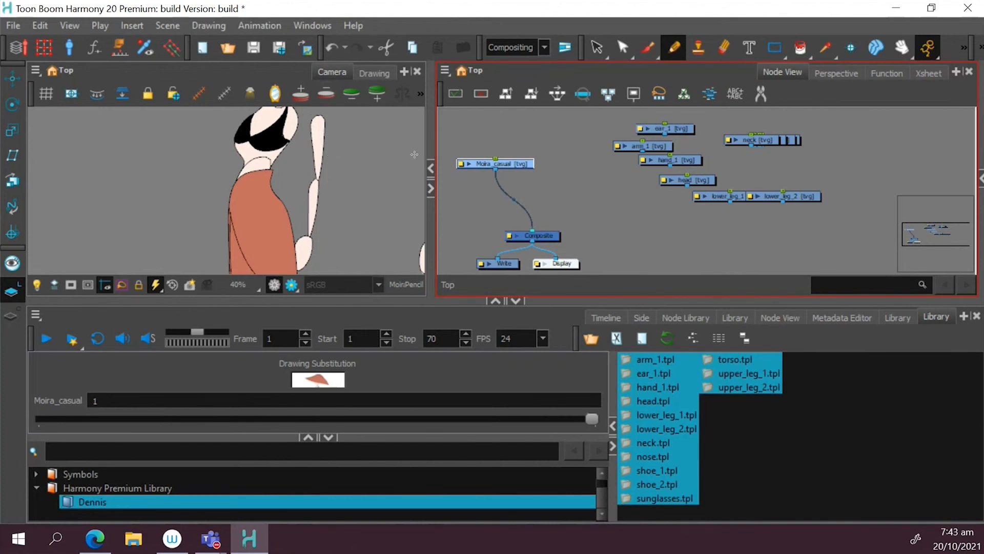
pyautogui.scroll(-2, 323, 181)
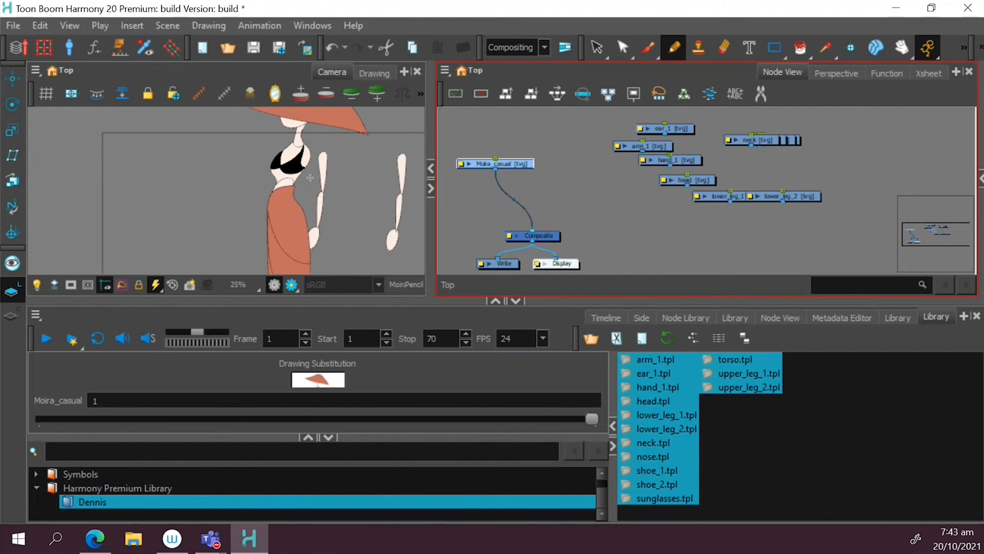
pyautogui.scroll(2, 293, 198)
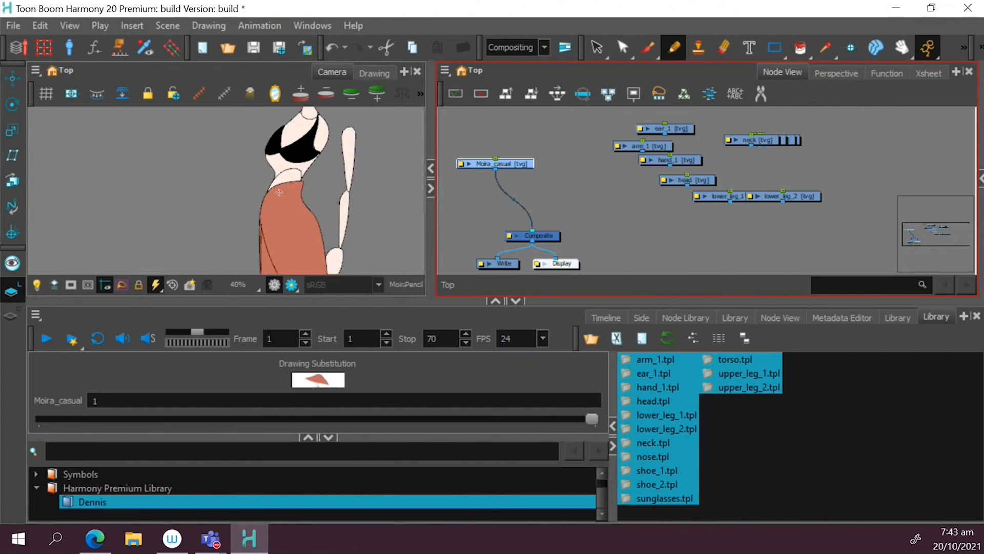
# - Delete the Moira_casual node together with its drawing files and element folders
pyautogui.click(531, 168)
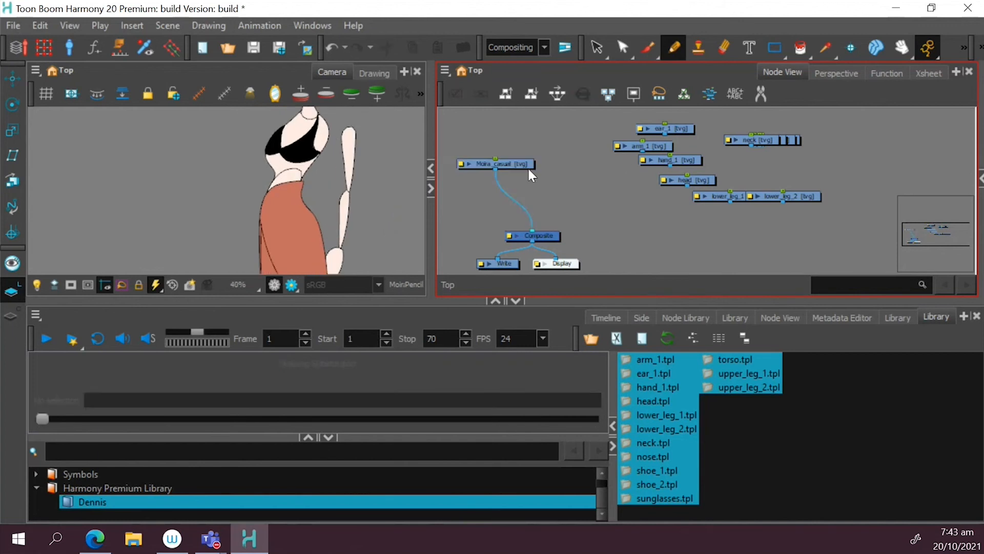
pyautogui.click(529, 169)
pyautogui.press('Delete')
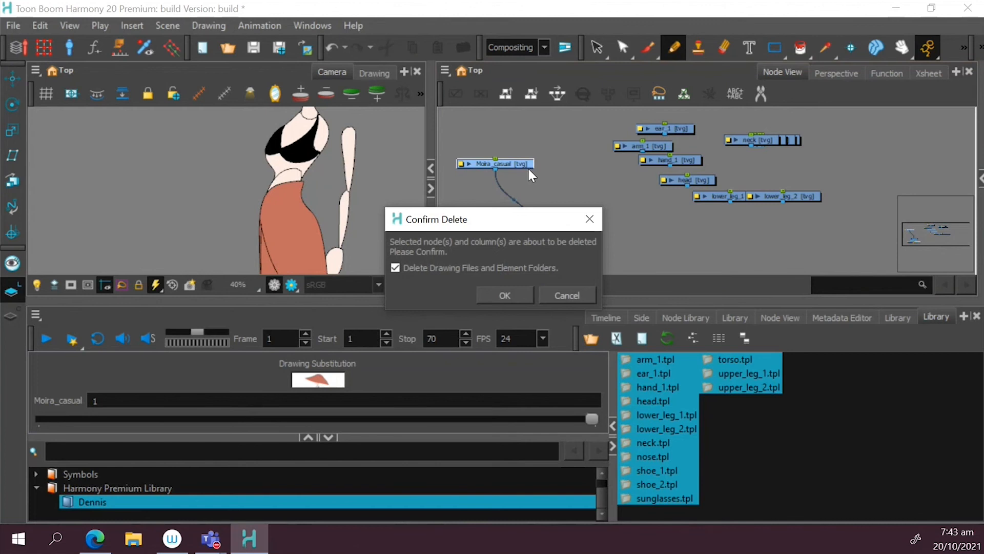
pyautogui.click(506, 294)
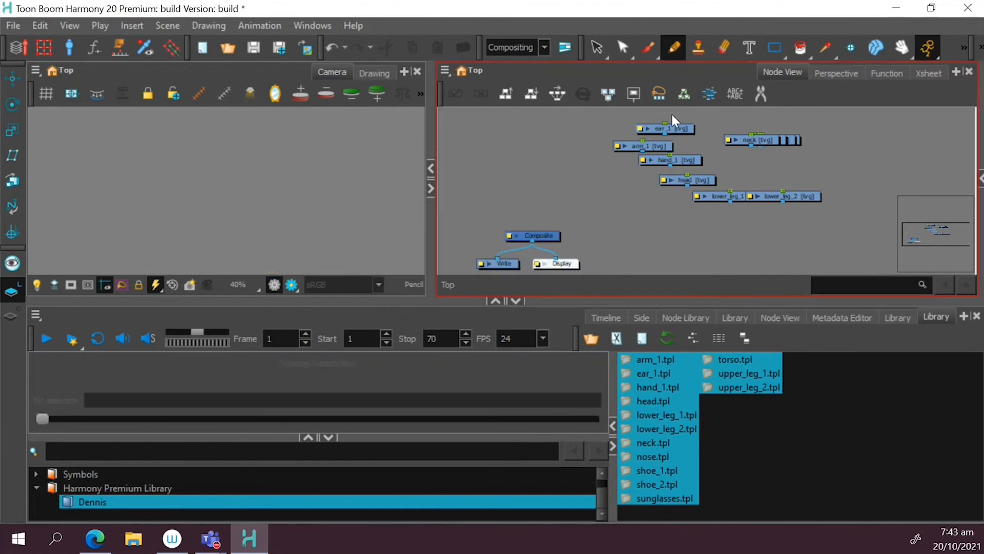
# - Spread the ear_1, arm_1 and hand_1 nodes out in a row above the Composite
pyautogui.moveTo(674, 128); pyautogui.dragTo(466, 152)
pyautogui.moveTo(650, 148); pyautogui.dragTo(590, 144)
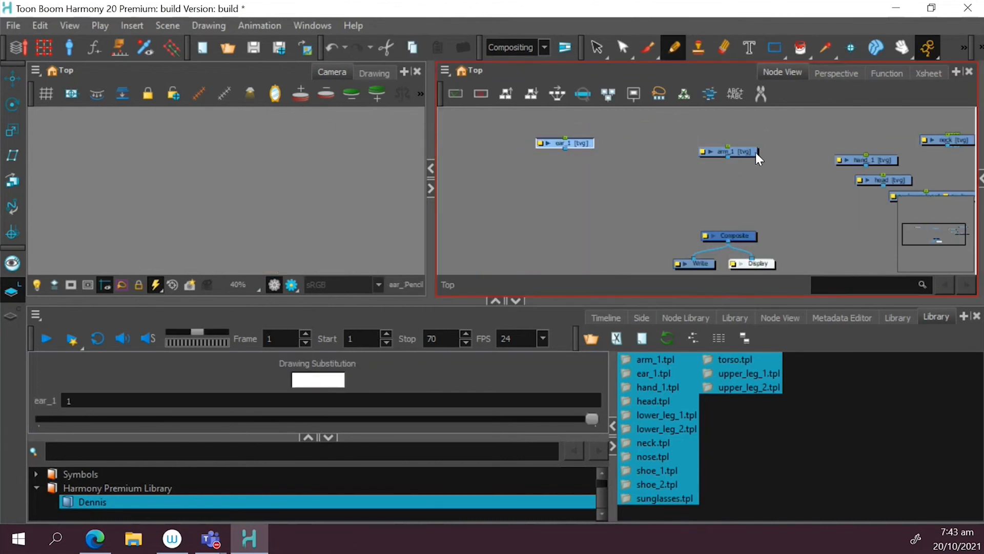
pyautogui.moveTo(756, 152); pyautogui.dragTo(667, 140)
pyautogui.click(671, 165)
pyautogui.scroll(-5, 759, 123)
pyautogui.moveTo(877, 125); pyautogui.dragTo(853, 146)
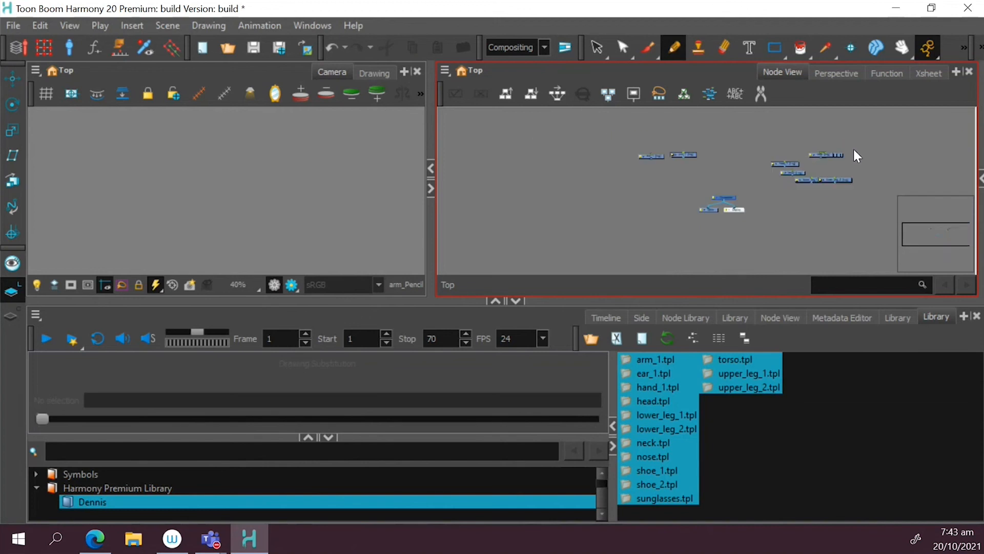
pyautogui.scroll(5, 846, 150)
pyautogui.click(725, 179)
# - Select all body-part nodes and order them with X Overlap 25%, Layer Spacing 60 and Vertical Spacing 5
pyautogui.scroll(-3, 667, 159)
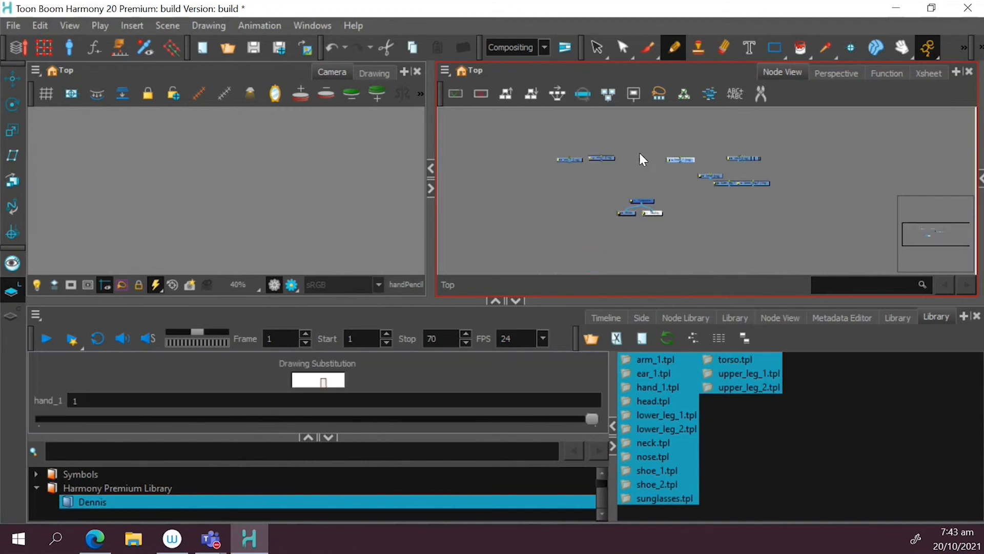
pyautogui.moveTo(523, 126); pyautogui.dragTo(787, 195)
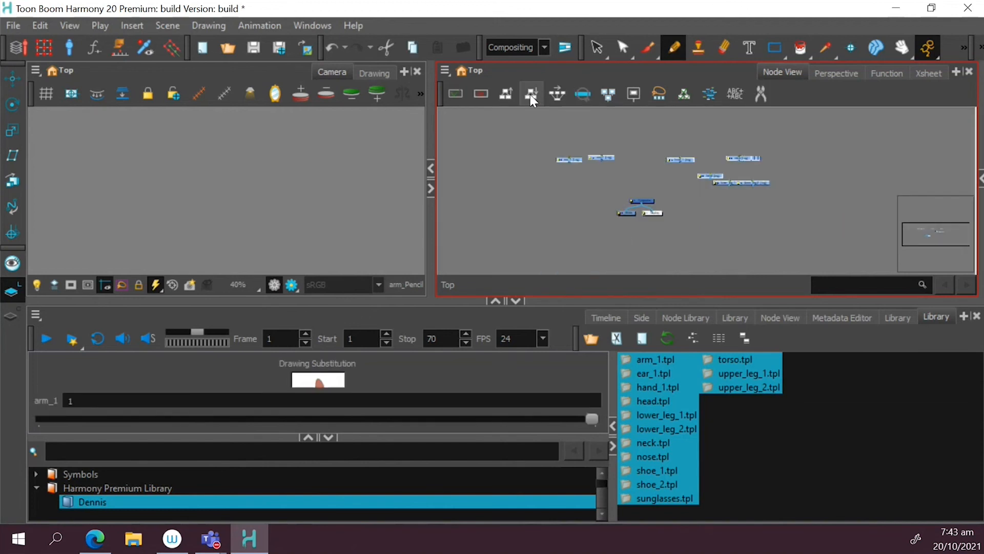
pyautogui.click(530, 94)
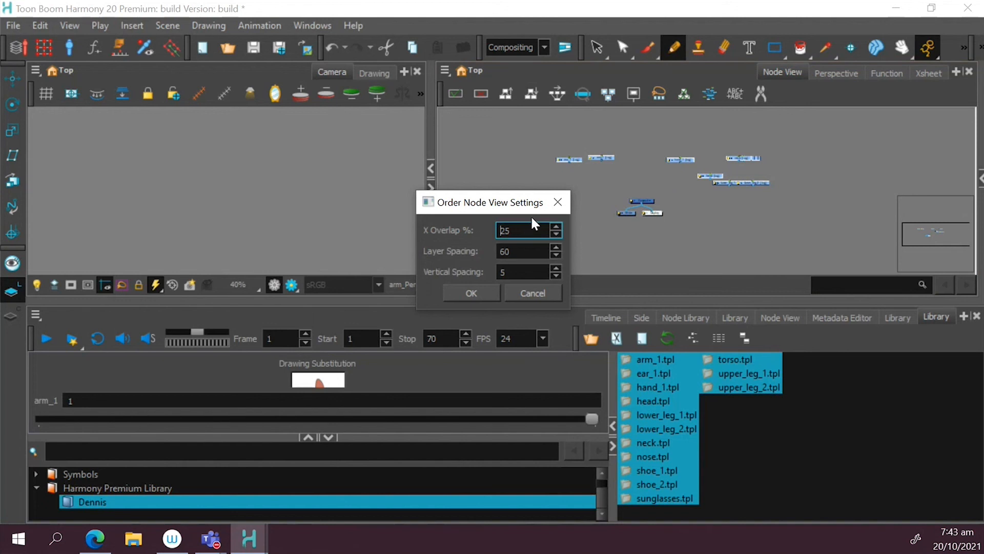
pyautogui.click(480, 293)
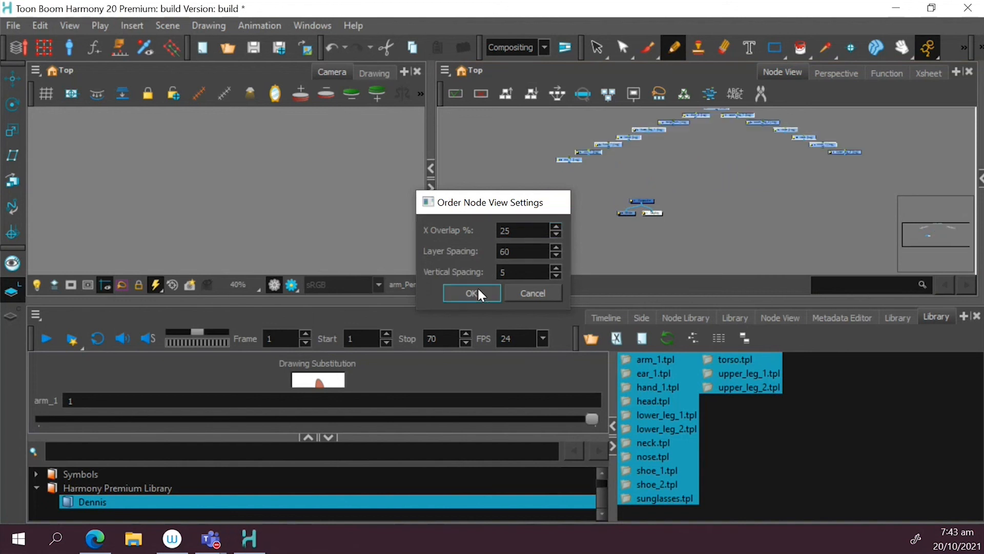
# - Move the head node out of the ordered arc to a spot above the ear_1 node
pyautogui.scroll(-3, 668, 212)
pyautogui.scroll(2, 825, 173)
pyautogui.scroll(3, 505, 114)
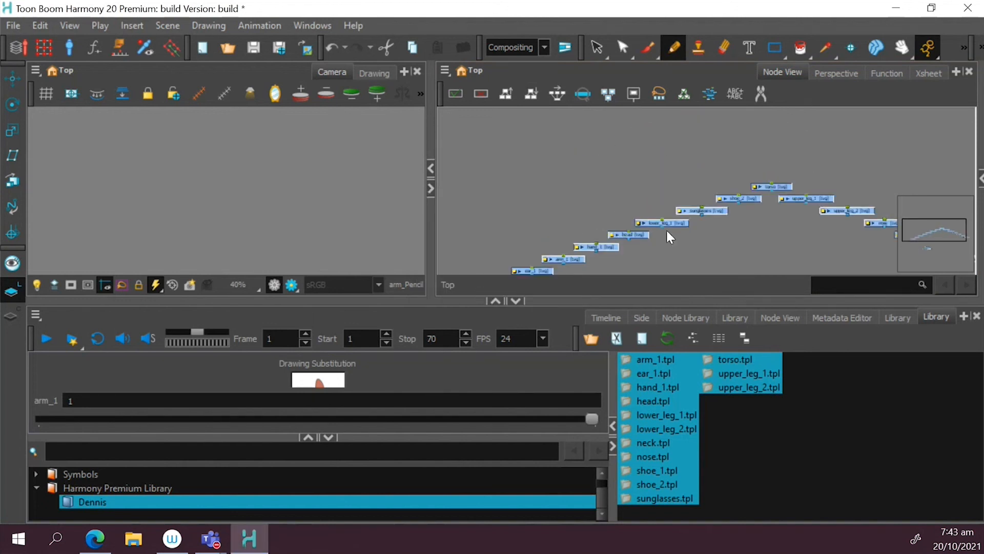
pyautogui.scroll(-2, 668, 231)
pyautogui.scroll(2, 821, 239)
pyautogui.click(622, 208)
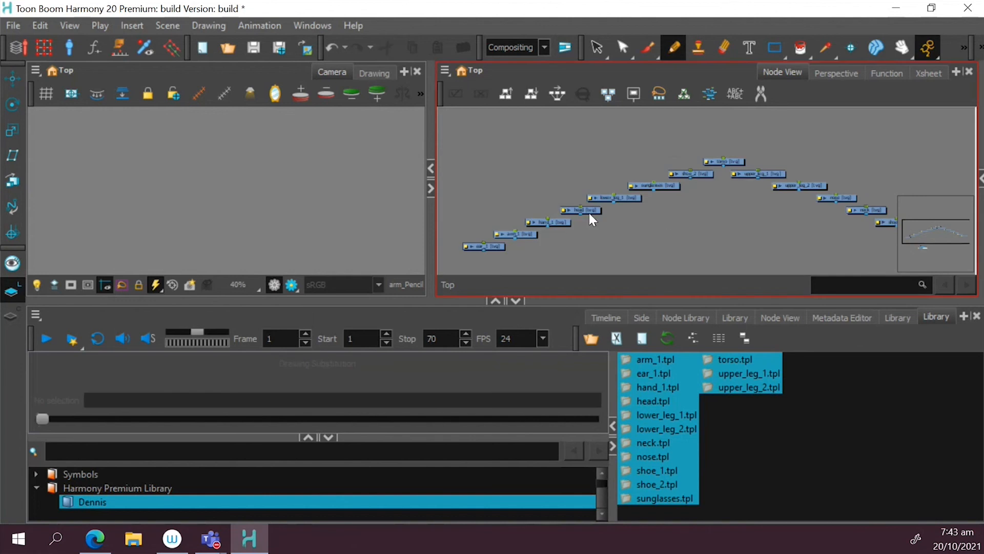
pyautogui.moveTo(590, 210); pyautogui.dragTo(503, 197)
# - Move the hand_1 and arm_1 nodes across to the other side of the arc, above the neck node
pyautogui.click(553, 224)
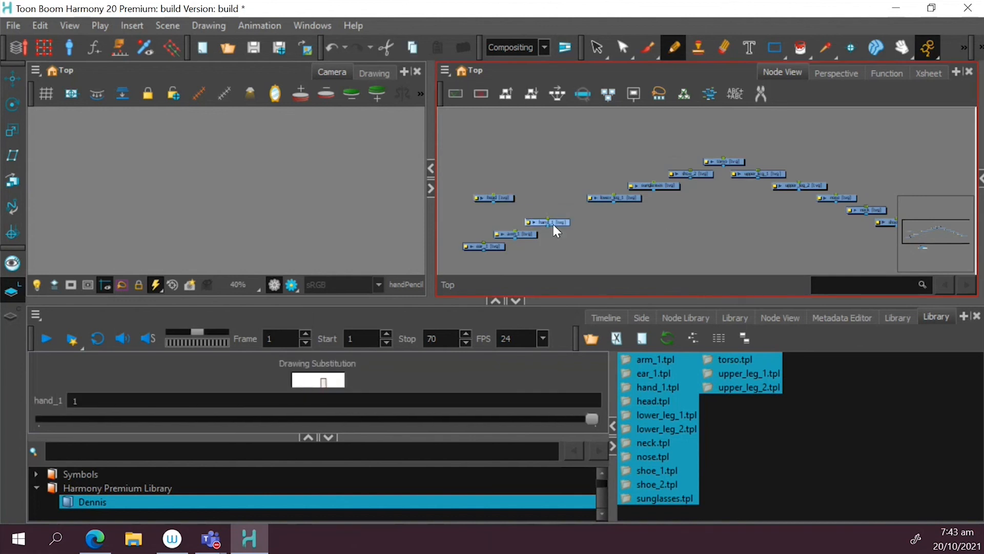
pyautogui.moveTo(554, 226); pyautogui.dragTo(811, 227)
pyautogui.moveTo(523, 238); pyautogui.dragTo(771, 227)
pyautogui.scroll(3, 794, 233)
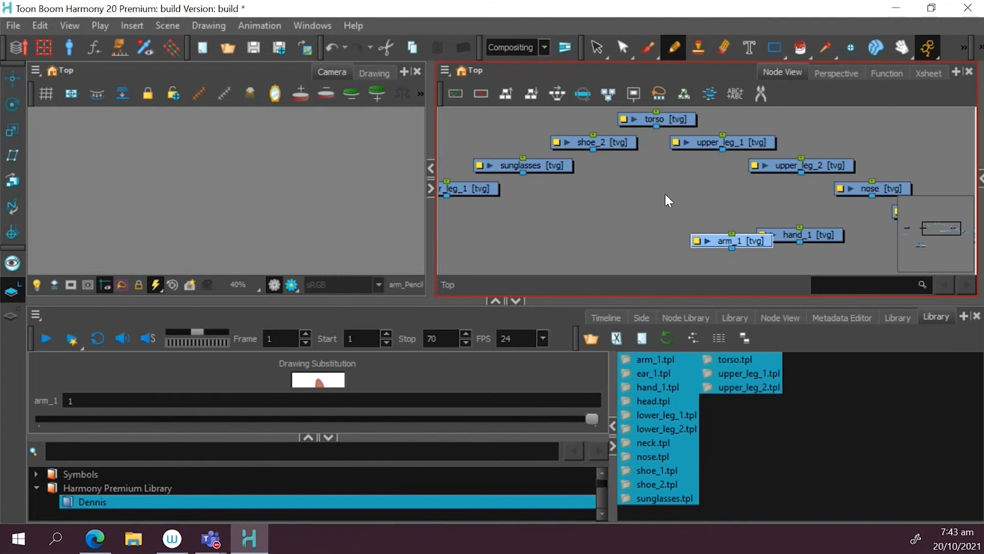
pyautogui.scroll(-3, 664, 192)
pyautogui.moveTo(730, 229); pyautogui.dragTo(877, 170)
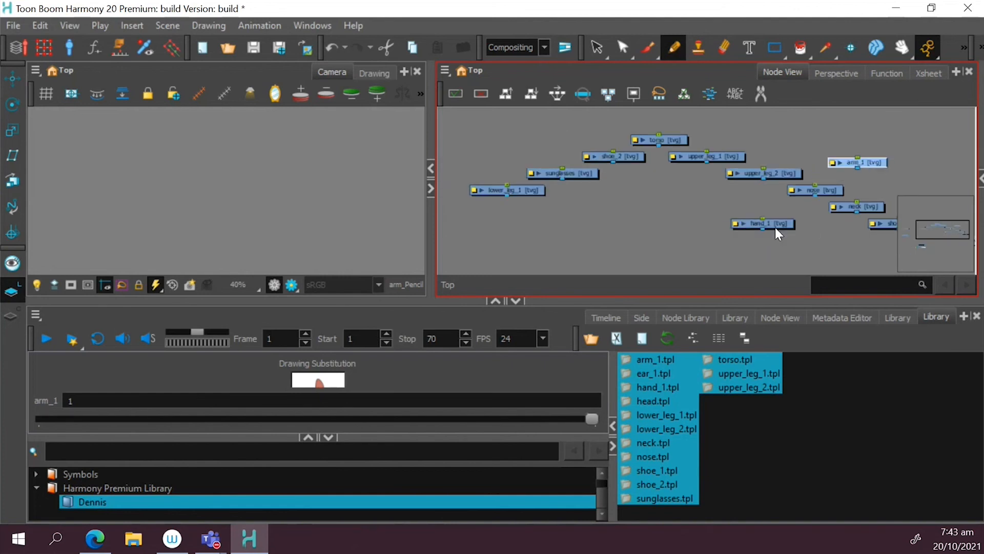
pyautogui.moveTo(771, 225); pyautogui.dragTo(909, 185)
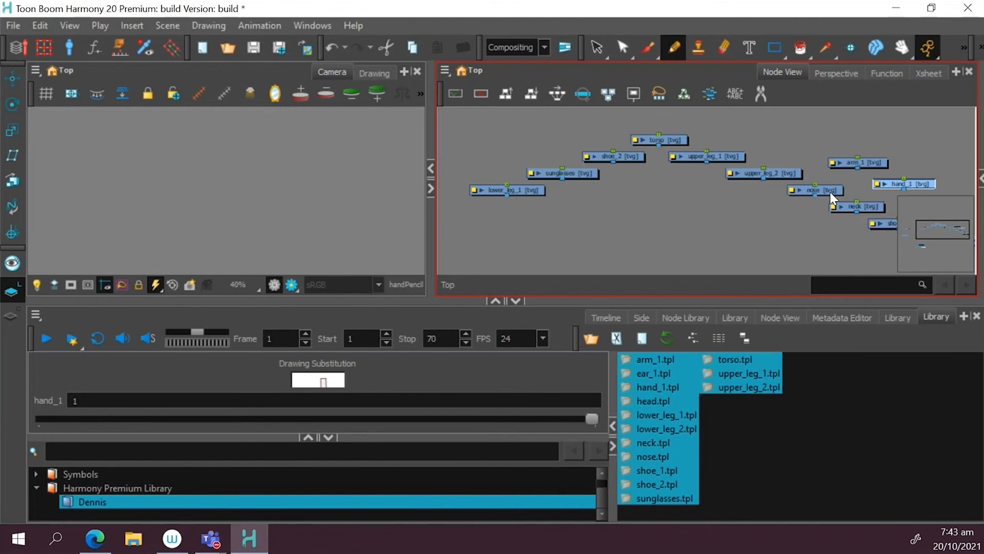
# - Group the nose and ear_1 nodes beneath the head node
pyautogui.moveTo(831, 193)
pyautogui.mouseDown()
pyautogui.moveTo(404, 208)
pyautogui.moveTo(657, 147)
pyautogui.moveTo(546, 165)
pyautogui.moveTo(493, 214)
pyautogui.moveTo(487, 190)
pyautogui.moveTo(615, 228)
pyautogui.mouseUp()
pyautogui.moveTo(543, 258); pyautogui.dragTo(501, 222)
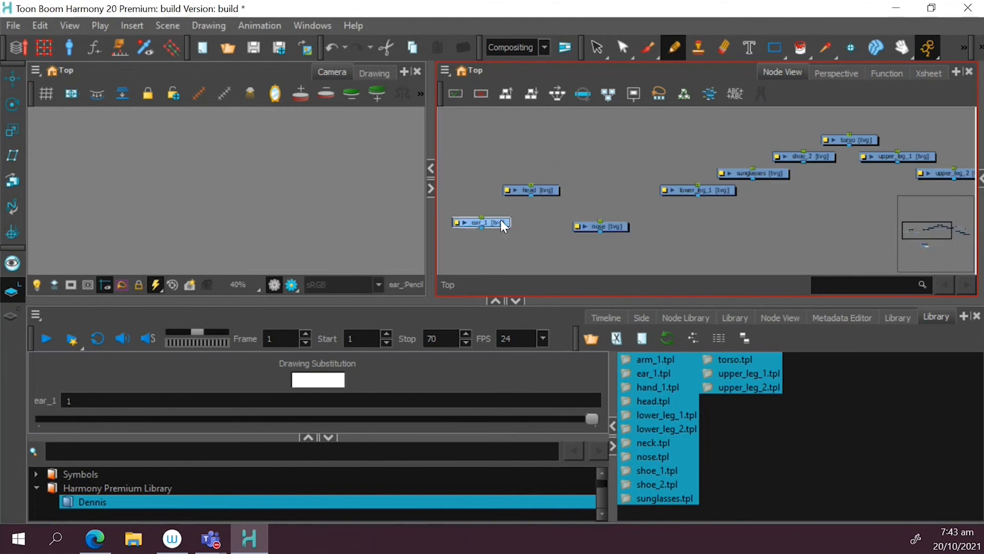
pyautogui.moveTo(611, 224); pyautogui.dragTo(596, 223)
pyautogui.click(675, 226)
pyautogui.moveTo(675, 226); pyautogui.dragTo(622, 238)
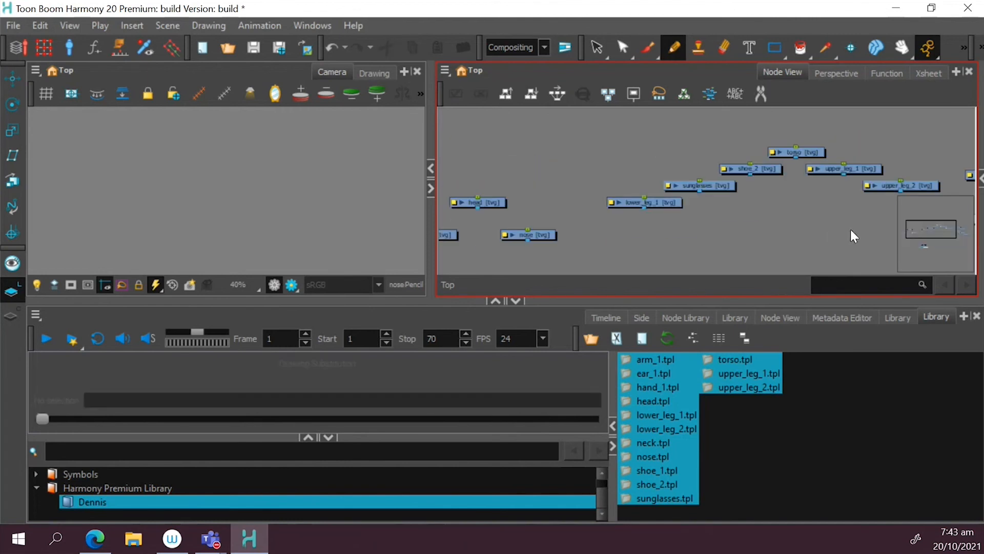
# - Cluster the leg nodes, with upper_leg_2 above lower_leg_1 and upper_leg_1 beside lower_leg_1
pyautogui.moveTo(666, 203); pyautogui.dragTo(888, 220)
pyautogui.scroll(-8, 857, 207)
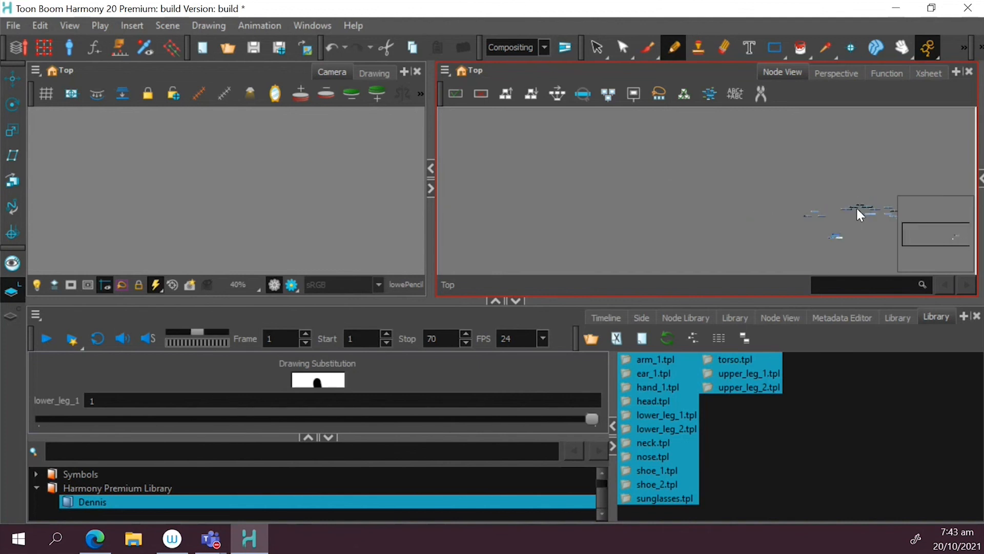
pyautogui.scroll(3, 898, 203)
pyautogui.scroll(3, 898, 204)
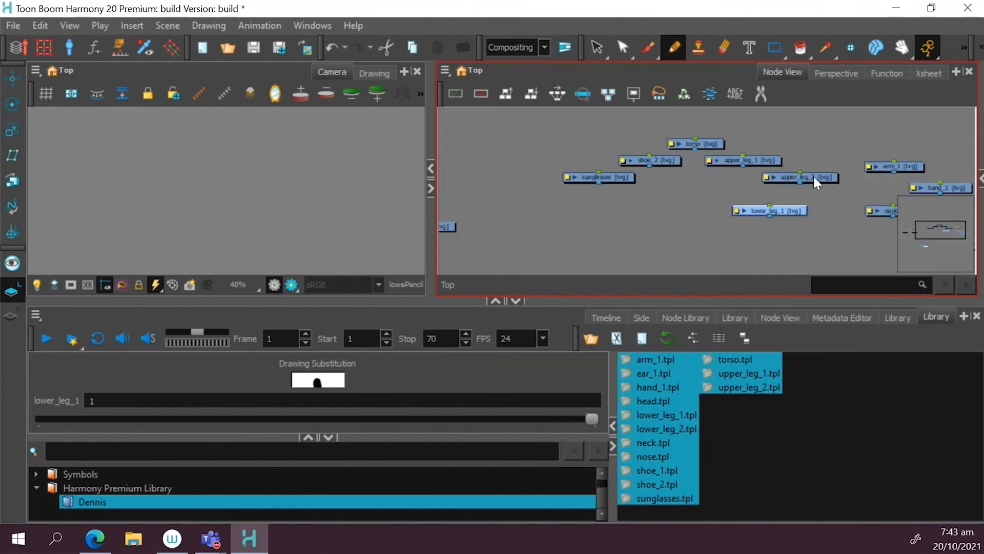
pyautogui.moveTo(815, 182); pyautogui.dragTo(795, 197)
pyautogui.moveTo(759, 161); pyautogui.dragTo(720, 186)
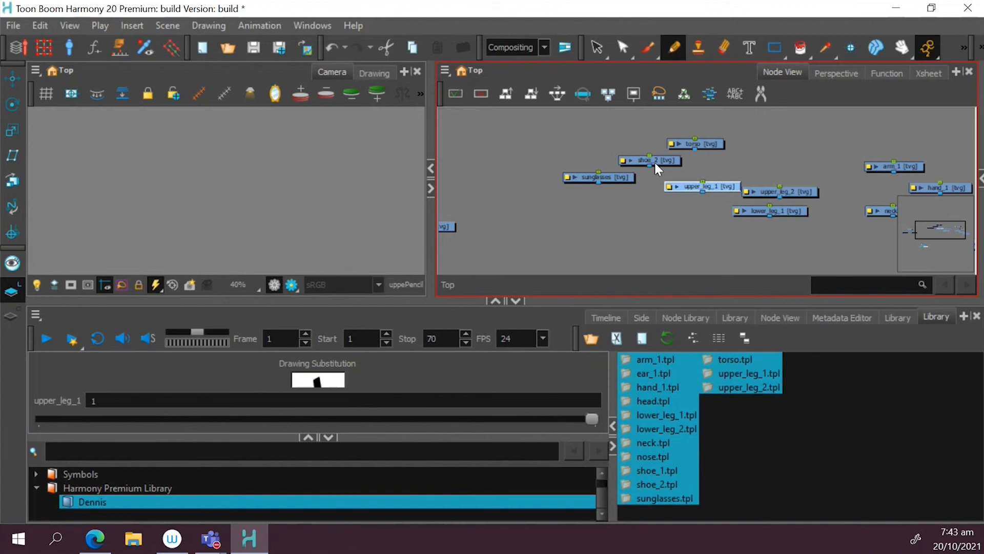
pyautogui.moveTo(818, 179)
pyautogui.mouseDown()
pyautogui.moveTo(778, 214)
pyautogui.moveTo(834, 190)
pyautogui.mouseUp()
pyautogui.click(718, 200)
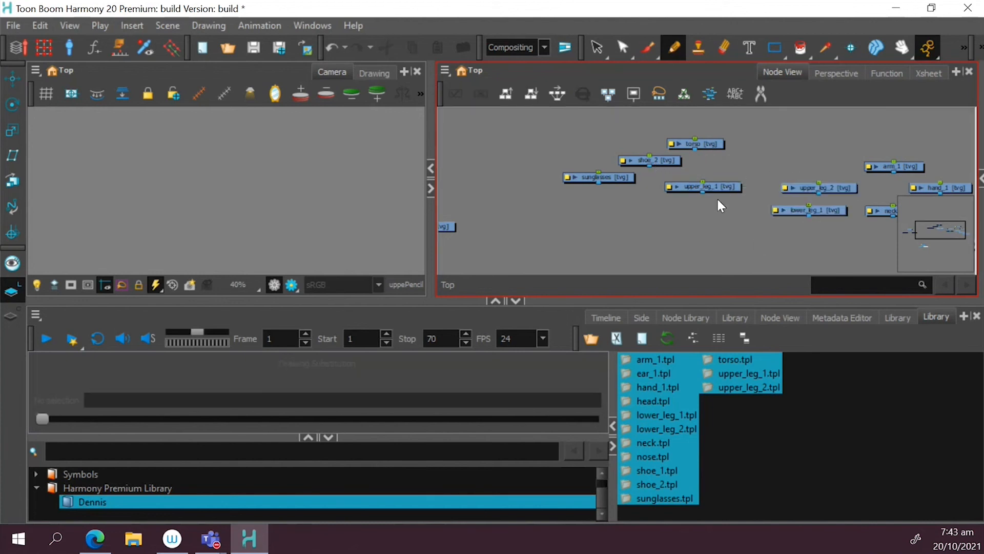
pyautogui.moveTo(716, 186); pyautogui.dragTo(740, 209)
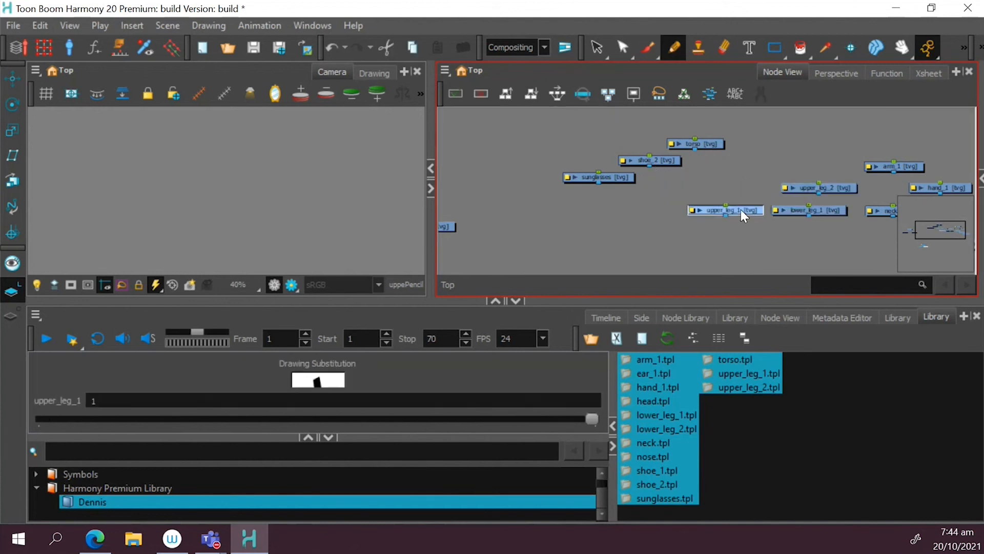
# - Move the torso node out of the arc onto its own and place the sunglasses node beside ear_1
pyautogui.click(736, 147)
pyautogui.moveTo(702, 147); pyautogui.dragTo(584, 221)
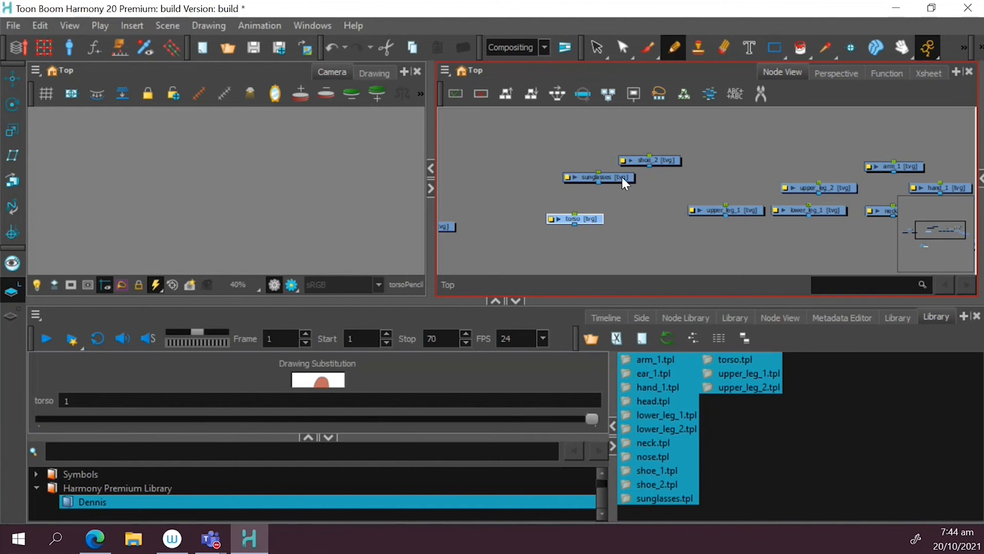
pyautogui.moveTo(622, 177); pyautogui.dragTo(672, 213)
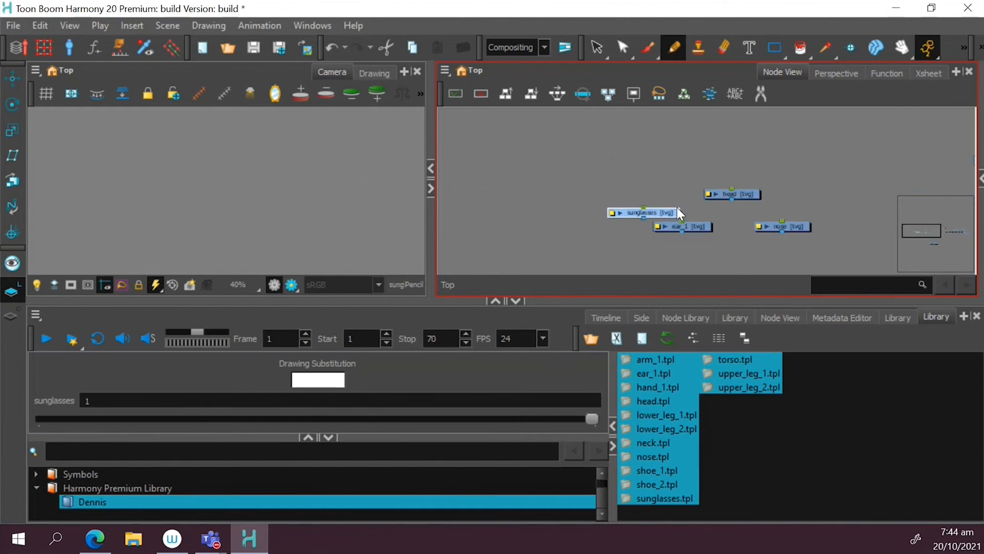
pyautogui.scroll(-3, 736, 202)
pyautogui.scroll(3, 903, 177)
# - Move the shoe_2 node next to shoe_1 and bring the arm_1 node close above hand_1
pyautogui.moveTo(783, 183); pyautogui.dragTo(770, 223)
pyautogui.scroll(-5, 770, 222)
pyautogui.scroll(3, 859, 229)
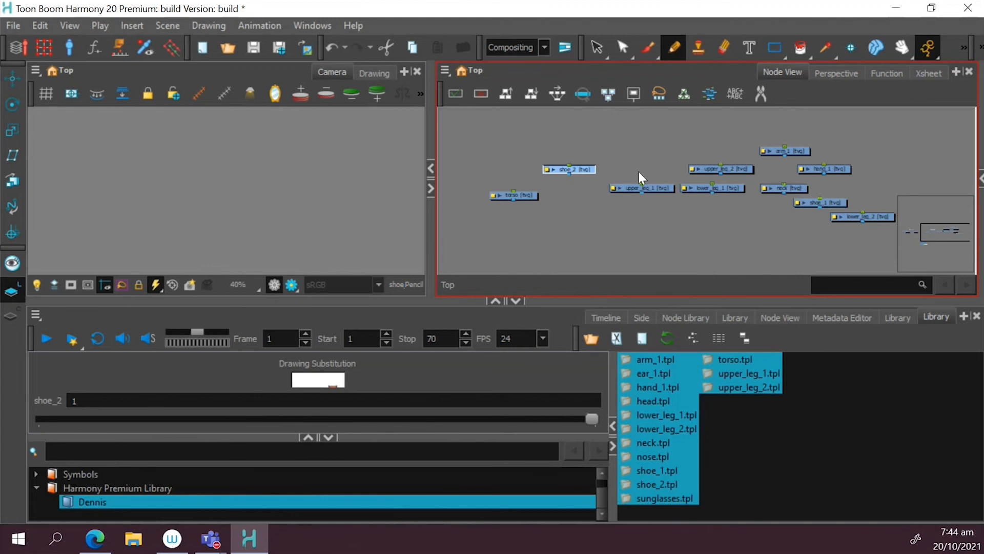
pyautogui.moveTo(586, 174); pyautogui.dragTo(890, 202)
pyautogui.moveTo(795, 149); pyautogui.dragTo(831, 156)
# - Move the neck node over to the head group, placing it beside the head and above the nose
pyautogui.click(789, 135)
pyautogui.moveTo(783, 189); pyautogui.dragTo(587, 179)
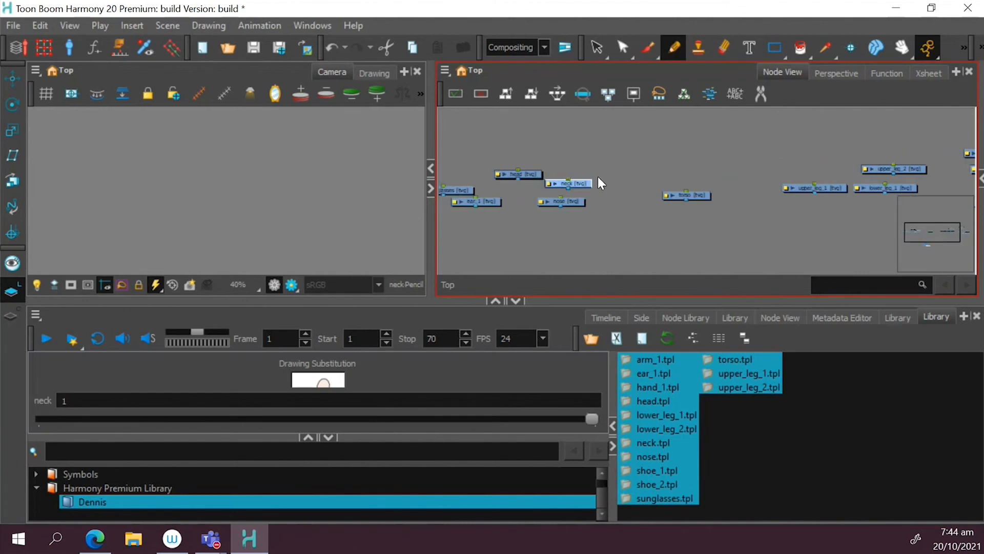
pyautogui.scroll(-6, 774, 186)
pyautogui.scroll(5, 823, 185)
# - Move the arm, hand and shoe nodes away from the legs as a group, and shift the three clustered leg nodes slightly together
pyautogui.moveTo(726, 145); pyautogui.dragTo(912, 206)
pyautogui.click(668, 208)
pyautogui.moveTo(577, 169); pyautogui.dragTo(642, 230)
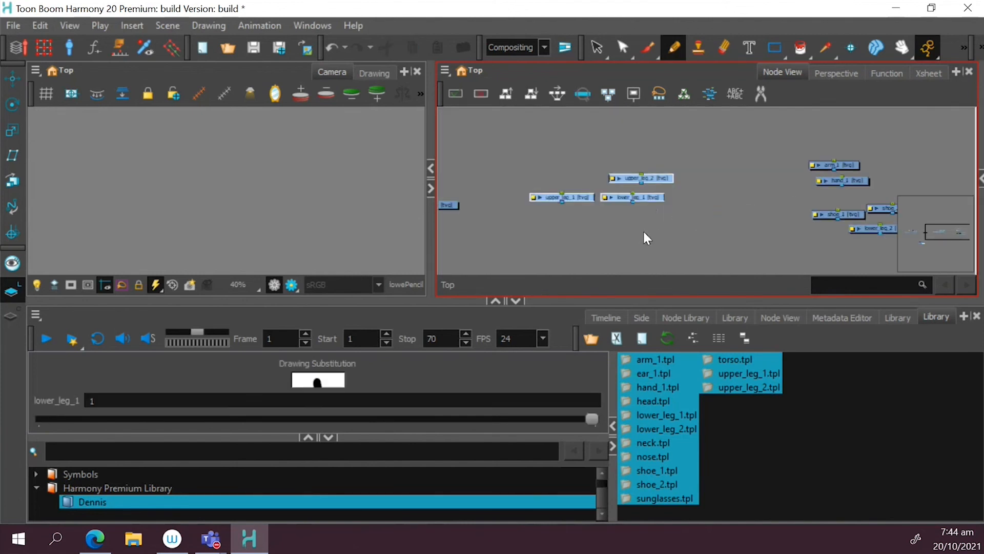
pyautogui.moveTo(657, 186); pyautogui.dragTo(677, 205)
pyautogui.click(692, 208)
# - Align the hand_1 node below arm_1 and move the lower_leg_2 node beside lower_leg_1
pyautogui.scroll(-5, 692, 207)
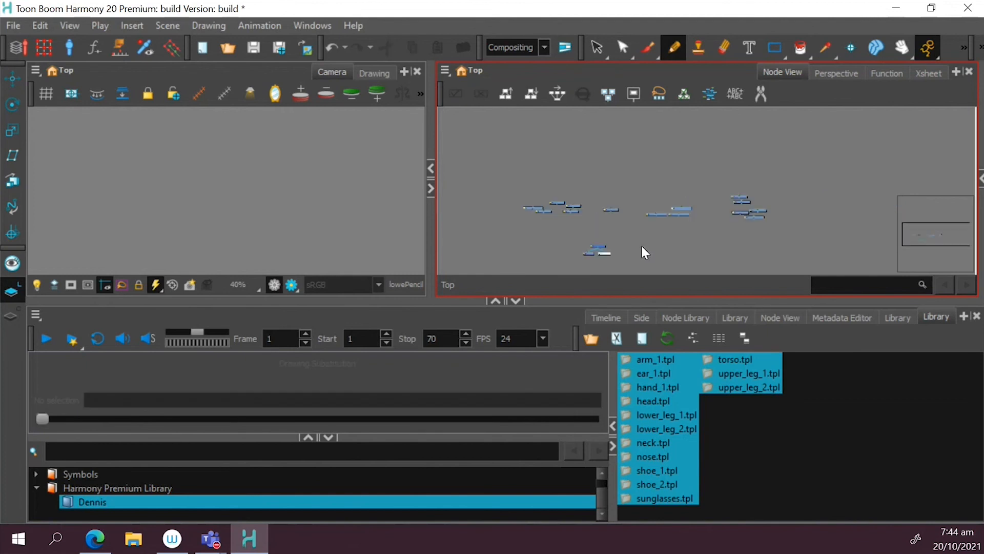
pyautogui.scroll(2, 717, 238)
pyautogui.scroll(3, 826, 206)
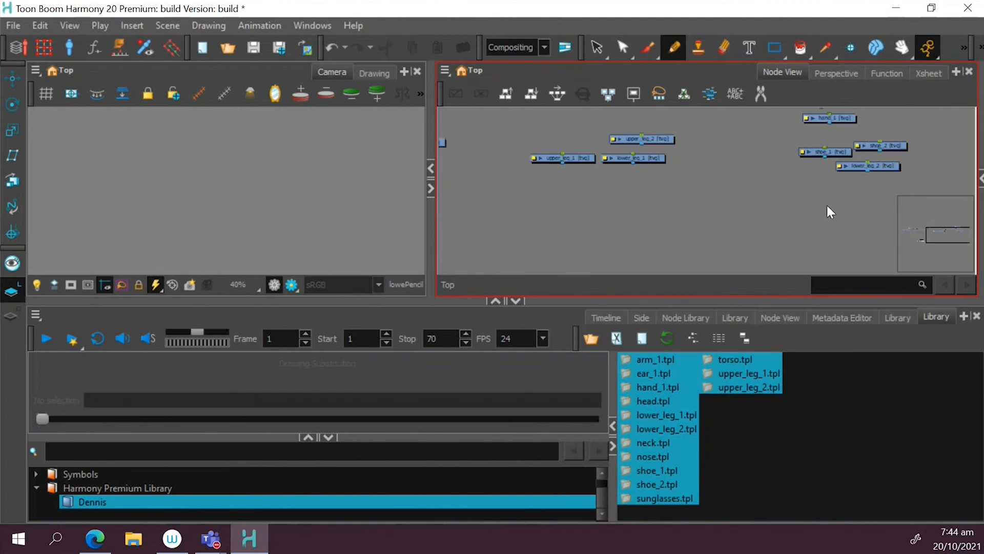
pyautogui.scroll(-2, 830, 200)
pyautogui.scroll(3, 866, 159)
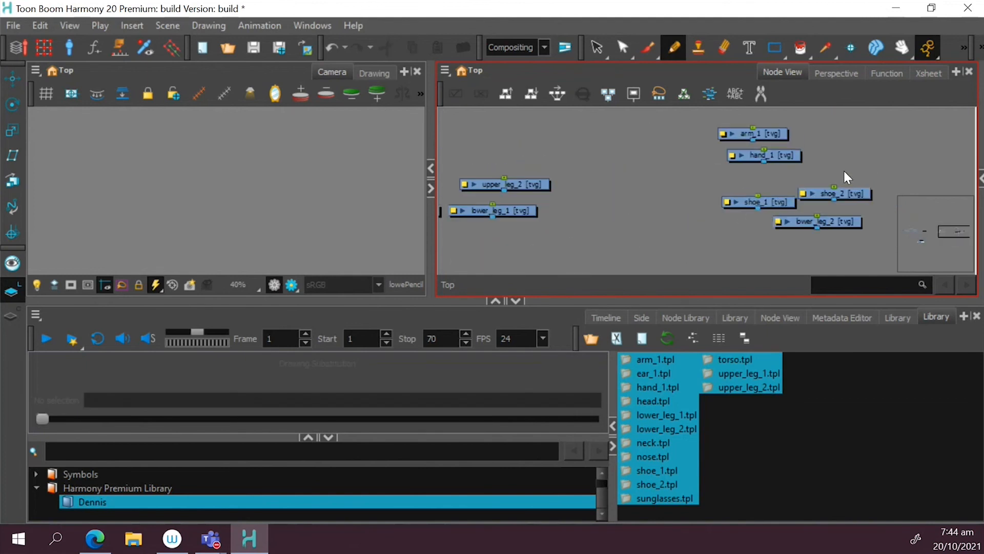
pyautogui.moveTo(780, 156); pyautogui.dragTo(766, 171)
pyautogui.moveTo(833, 223)
pyautogui.mouseDown()
pyautogui.moveTo(598, 206)
pyautogui.moveTo(612, 208)
pyautogui.mouseUp()
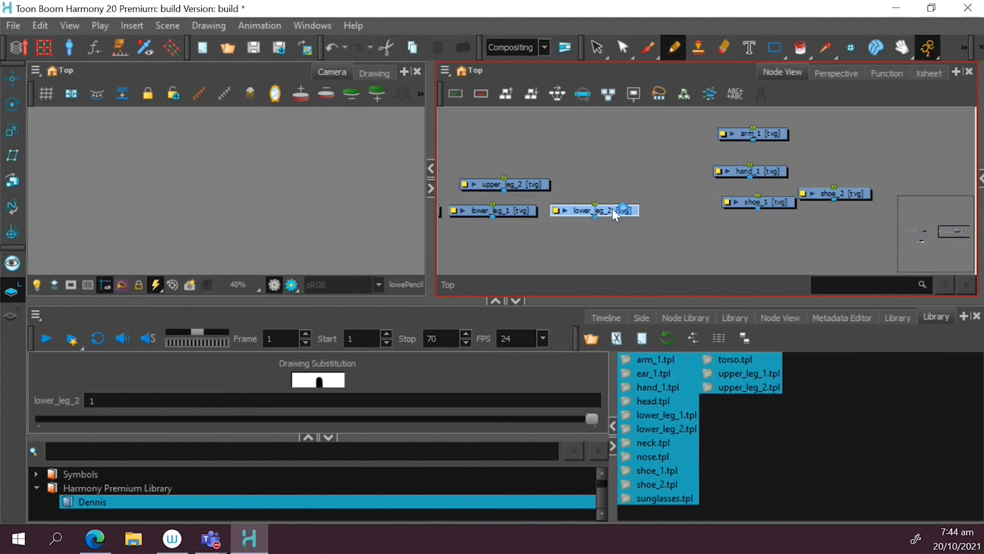
# - Move the four leg nodes as a group to the far side of the arm, hand and shoe nodes
pyautogui.scroll(-2, 574, 193)
pyautogui.scroll(1, 574, 193)
pyautogui.moveTo(495, 172); pyautogui.dragTo(920, 224)
pyautogui.moveTo(681, 143); pyautogui.dragTo(590, 225)
pyautogui.moveTo(801, 192); pyautogui.dragTo(894, 249)
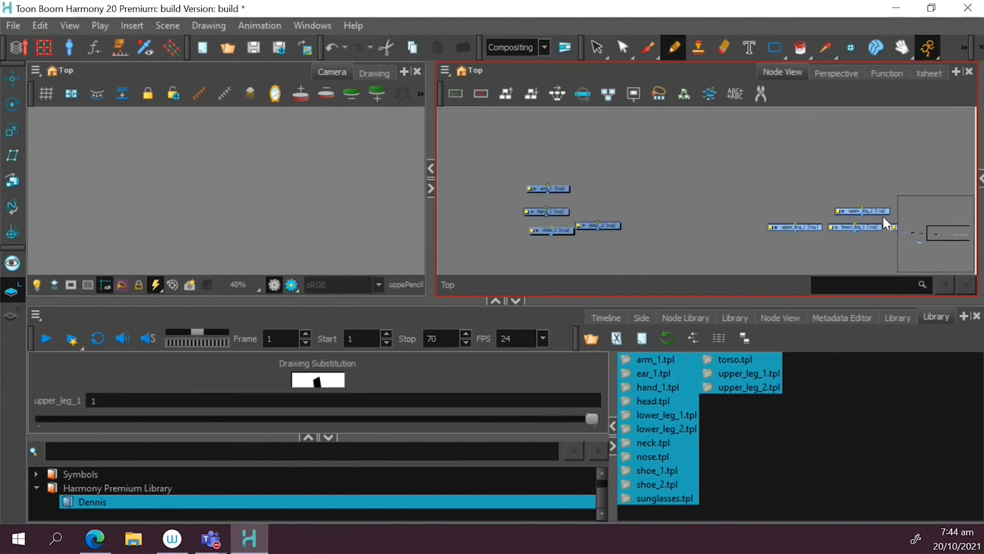
pyautogui.moveTo(880, 214); pyautogui.dragTo(772, 211)
pyautogui.click(657, 184)
# - Move the shoe_2 node into the leg group, just above upper_leg_1
pyautogui.scroll(-2, 460, 169)
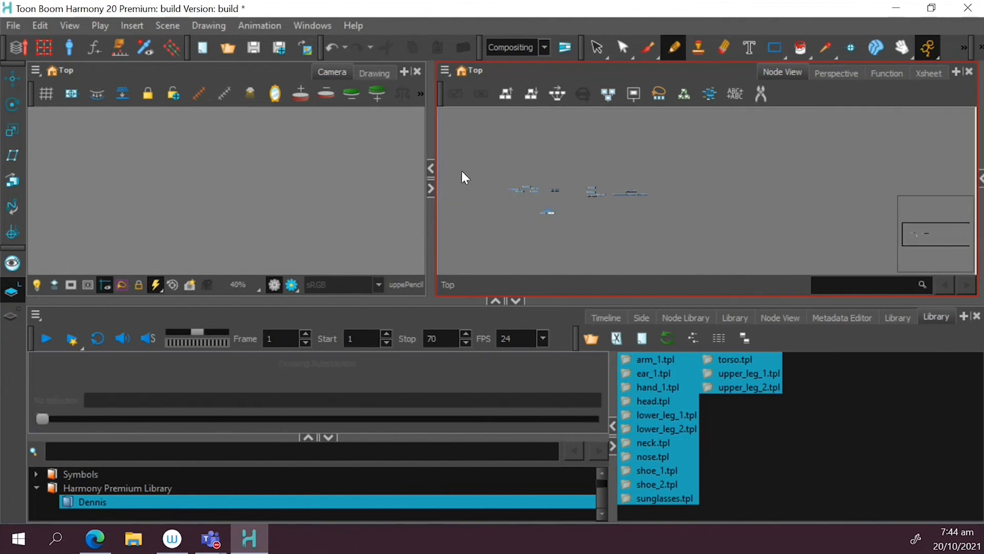
pyautogui.scroll(-1, 608, 206)
pyautogui.scroll(1, 656, 210)
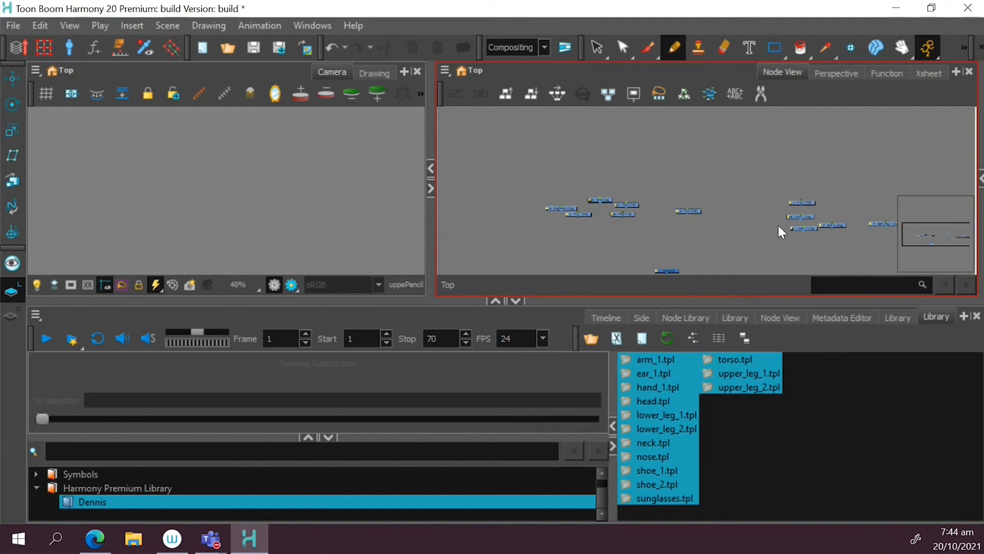
pyautogui.scroll(3, 805, 226)
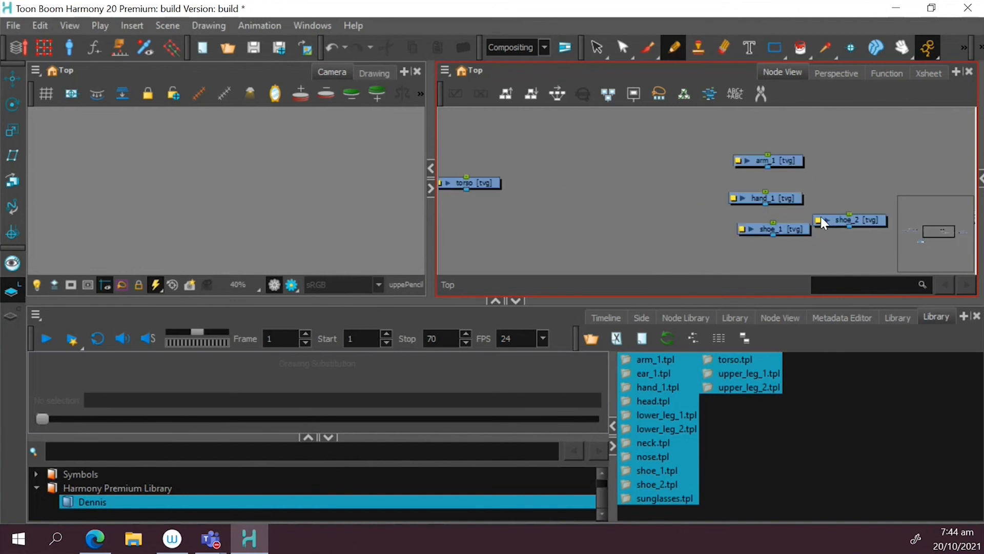
pyautogui.moveTo(843, 220); pyautogui.dragTo(878, 203)
pyautogui.scroll(-4, 860, 176)
pyautogui.scroll(5, 915, 194)
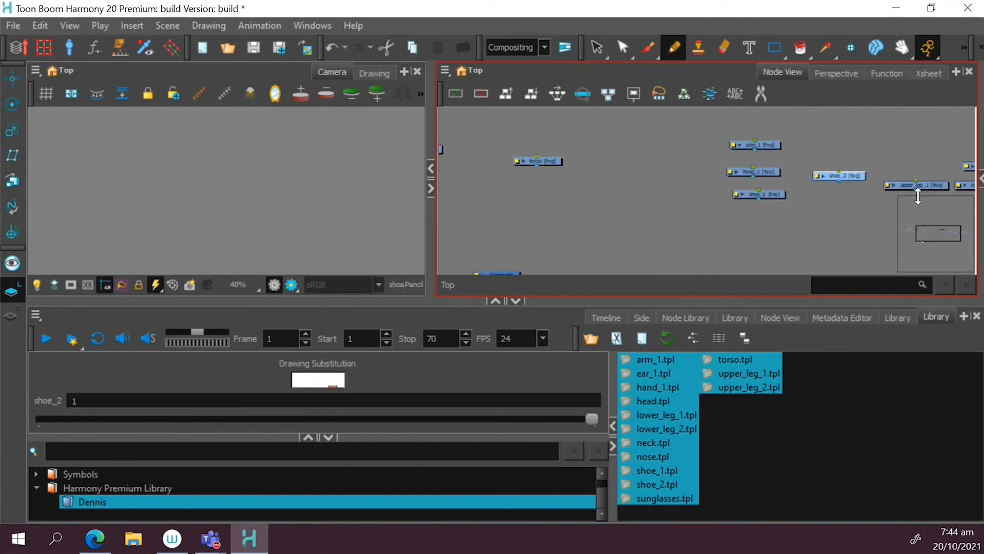
pyautogui.moveTo(824, 173); pyautogui.dragTo(927, 157)
# - Move the shoe_1 node into the leg group, beside upper_leg_1
pyautogui.moveTo(684, 201); pyautogui.dragTo(893, 230)
pyautogui.scroll(-6, 871, 214)
pyautogui.scroll(6, 921, 177)
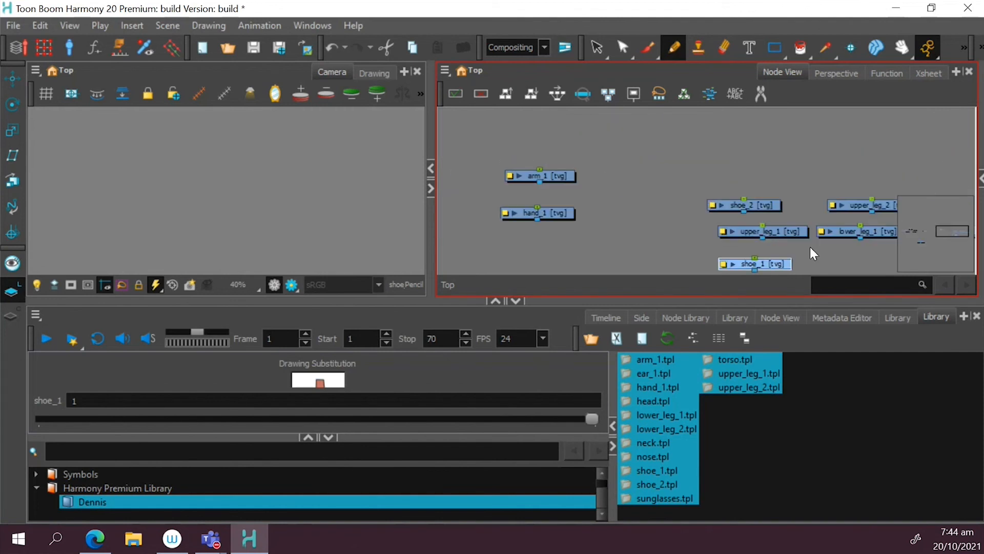
pyautogui.scroll(2, 868, 232)
pyautogui.scroll(-5, 869, 232)
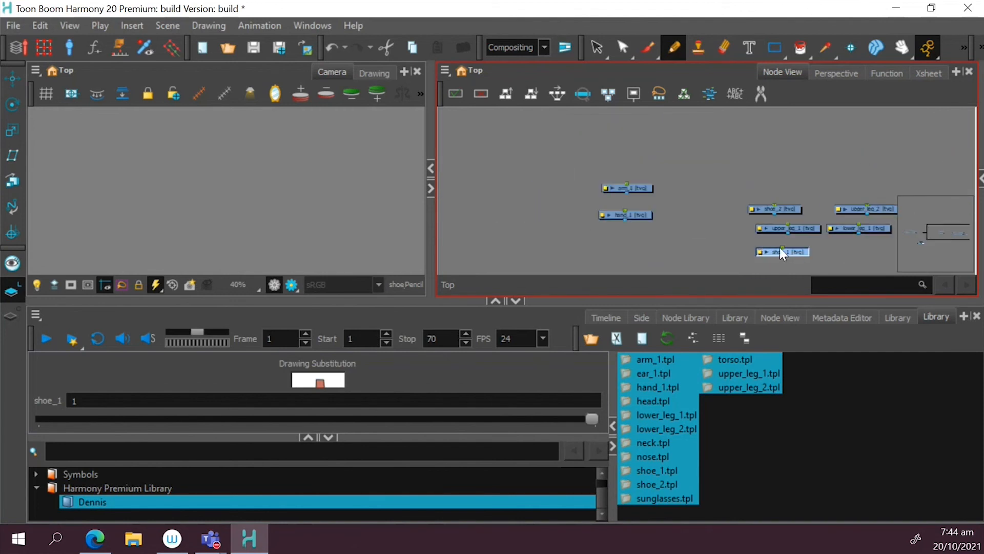
pyautogui.moveTo(780, 251); pyautogui.dragTo(731, 235)
# - Shift the shoe_2 and leg nodes farther from the arm and hand nodes, and move shoe_1 back beside them
pyautogui.click(764, 208)
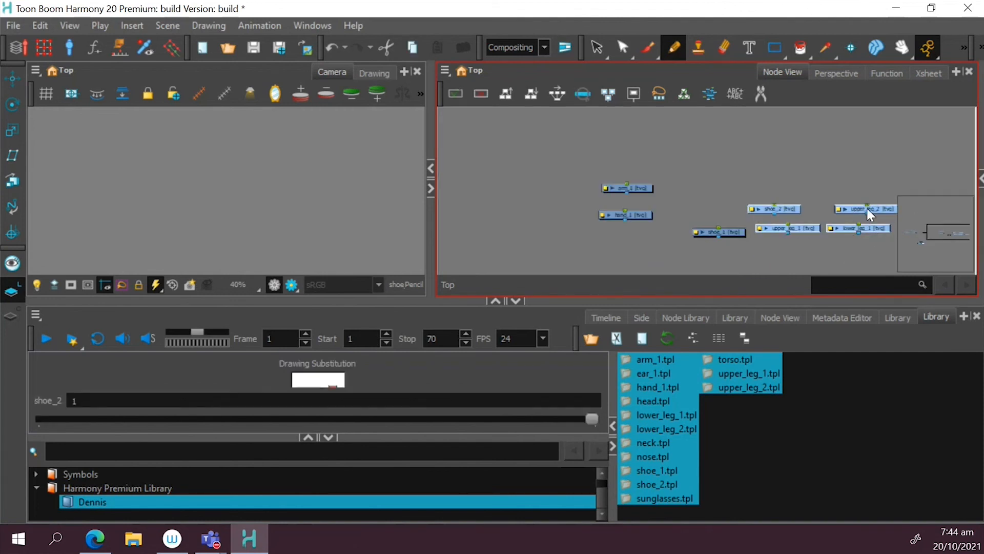
pyautogui.moveTo(867, 210); pyautogui.dragTo(912, 212)
pyautogui.click(725, 210)
pyautogui.moveTo(725, 231); pyautogui.dragTo(767, 237)
pyautogui.click(703, 189)
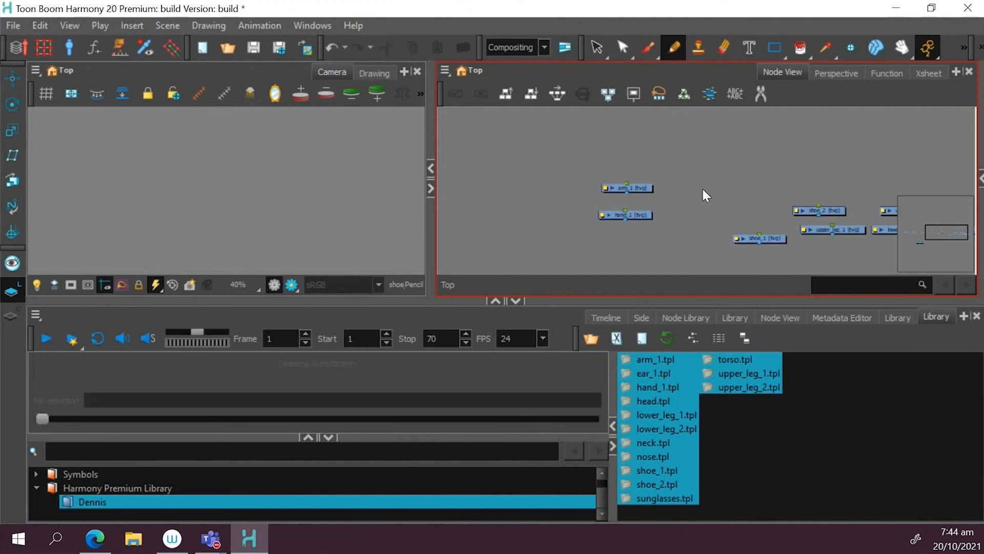
pyautogui.scroll(-3, 700, 195)
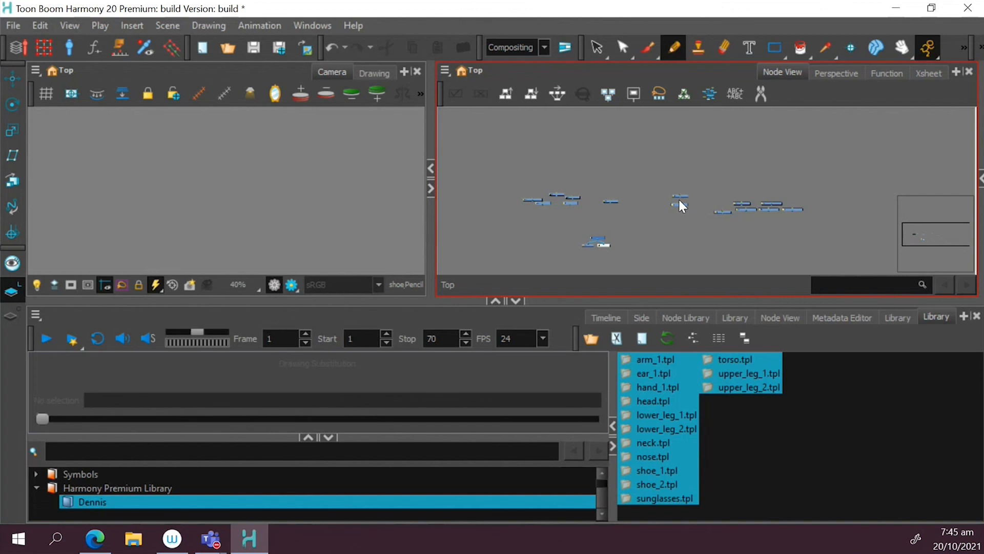
pyautogui.scroll(3, 743, 213)
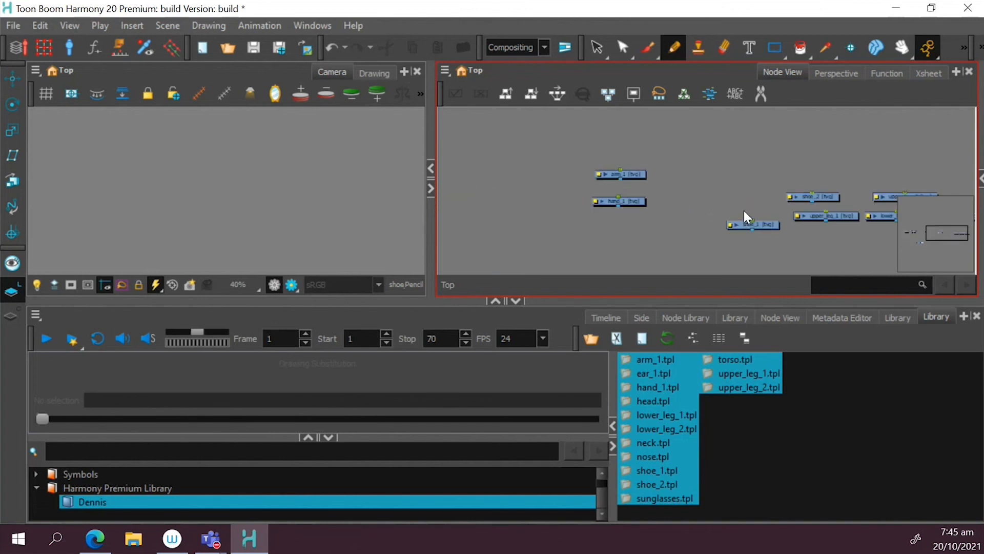
pyautogui.scroll(-2, 743, 210)
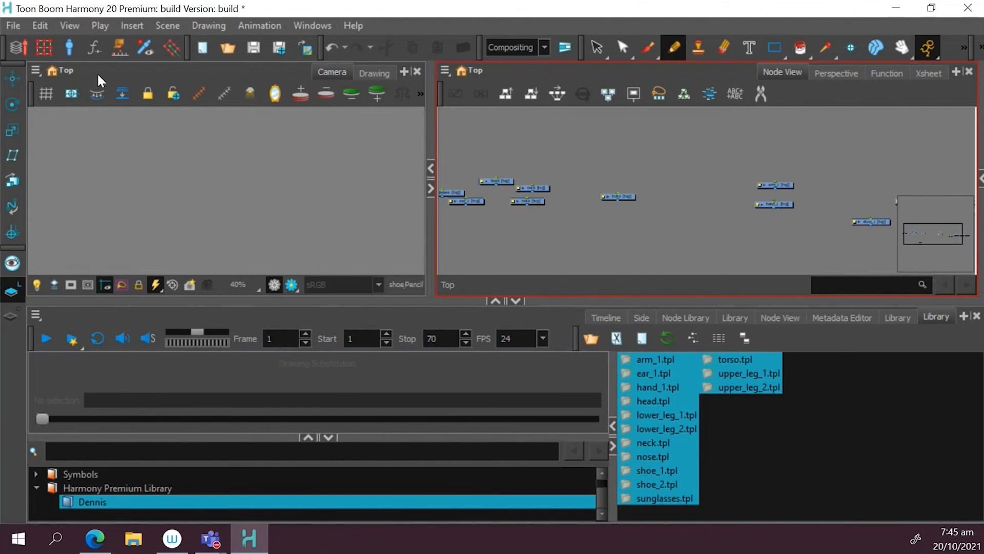
# - Open the NewScene scene, discarding the unsaved changes in the build scene
pyautogui.click(17, 30)
pyautogui.moveTo(88, 79)
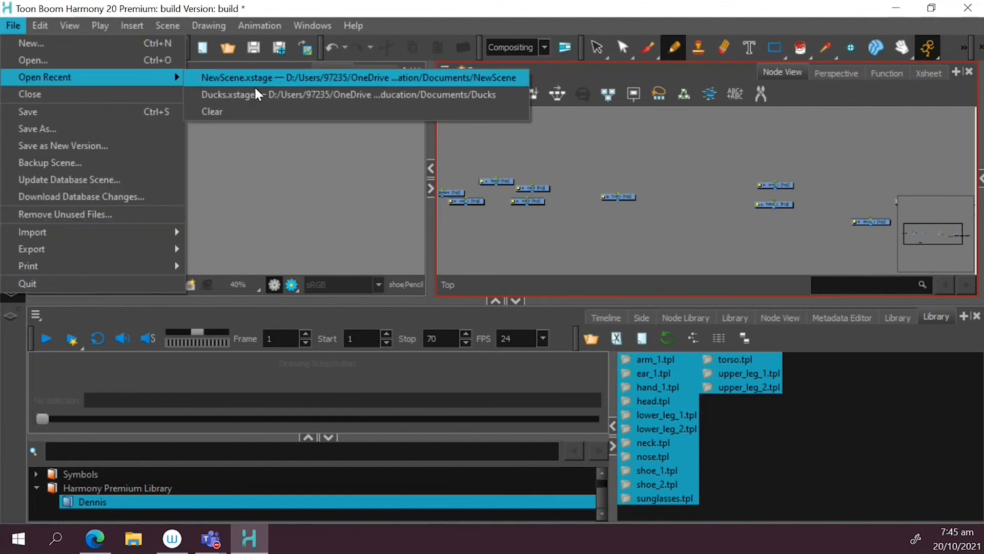
pyautogui.click(95, 60)
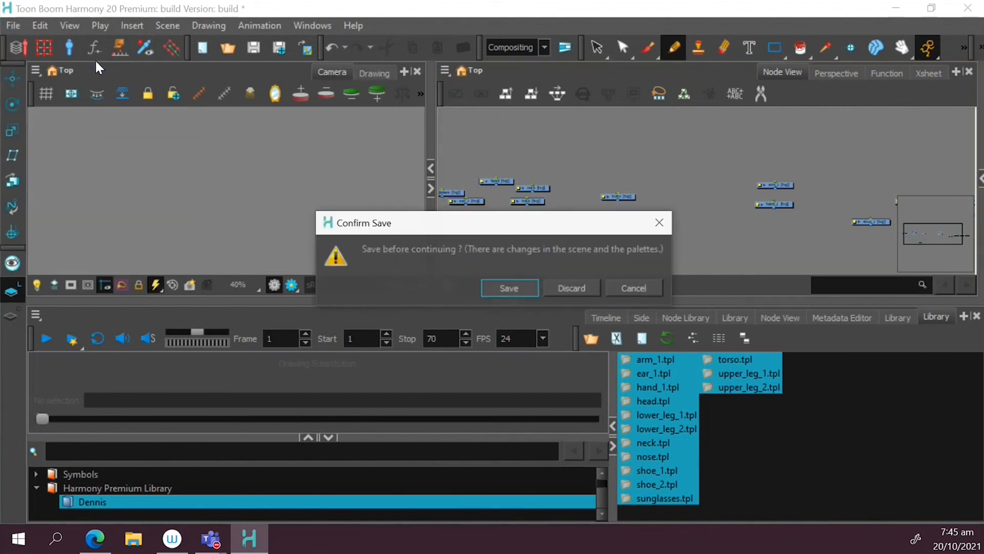
pyautogui.click(572, 290)
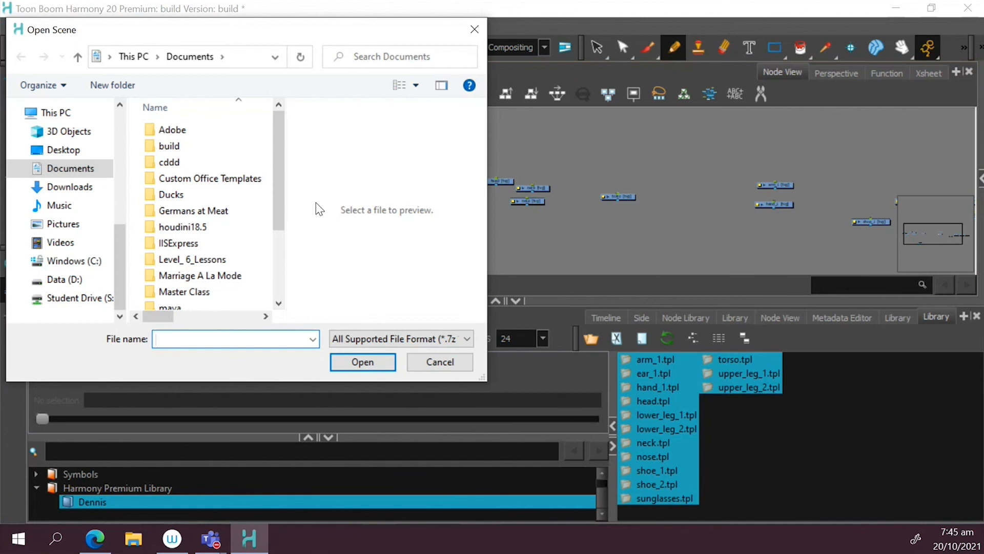
pyautogui.press('Escape')
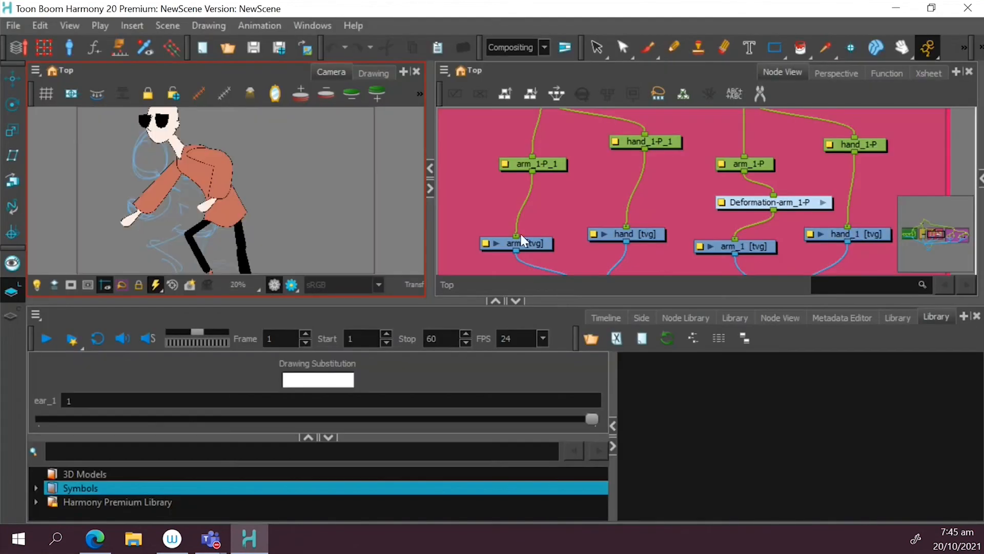
# - Make the Camera and Node View area taller at the expense of the playback and library area
pyautogui.scroll(-2, 505, 230)
pyautogui.scroll(-3, 298, 217)
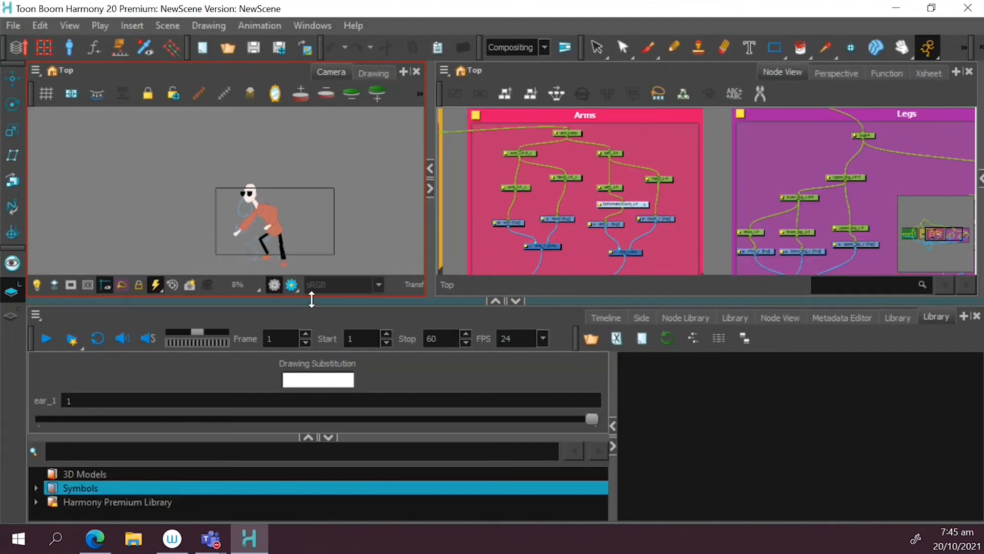
pyautogui.moveTo(312, 300); pyautogui.dragTo(312, 370)
# - Examine how the full node network is grouped into the Head, Torso, Arms and Legs backdrops
pyautogui.scroll(-5, 559, 236)
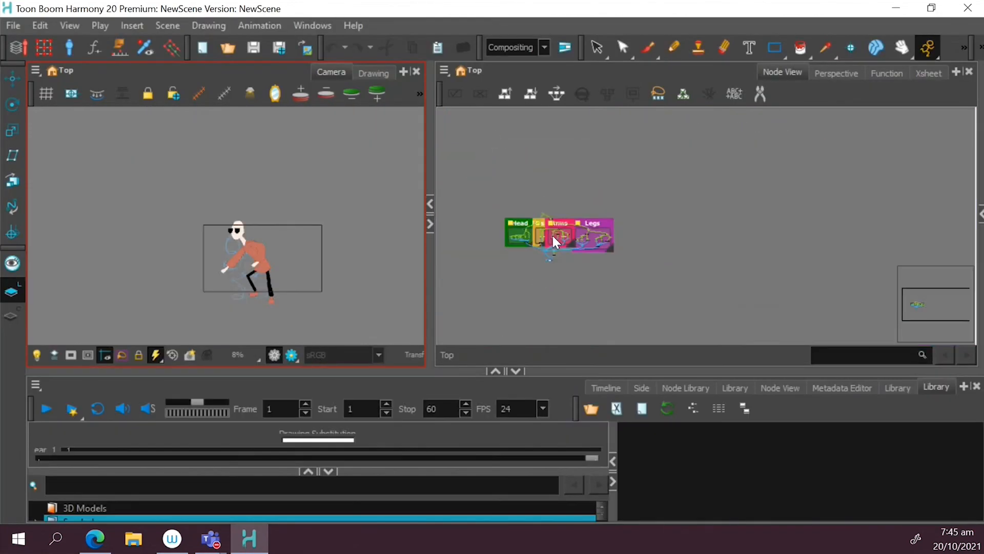
pyautogui.scroll(5, 554, 240)
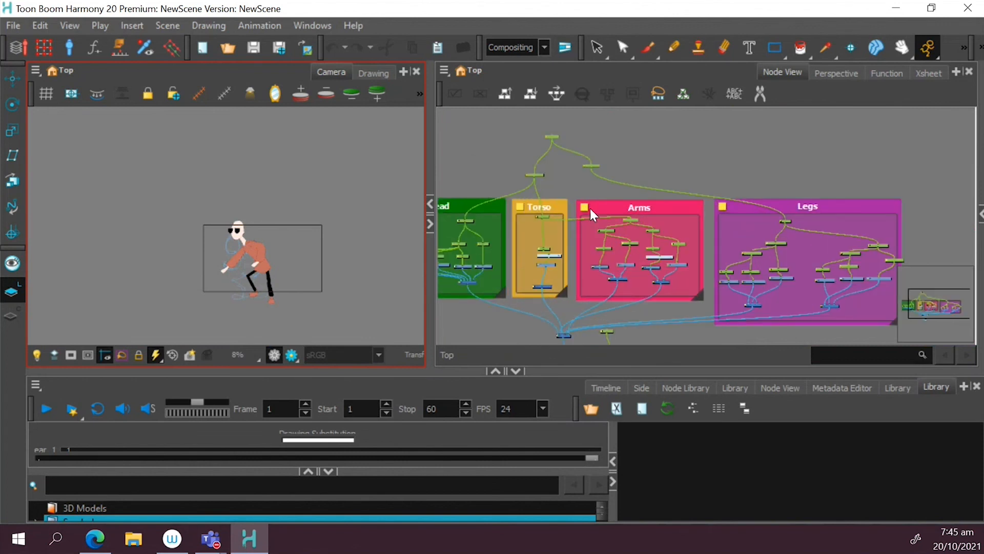
pyautogui.scroll(-3, 590, 208)
pyautogui.scroll(2, 554, 211)
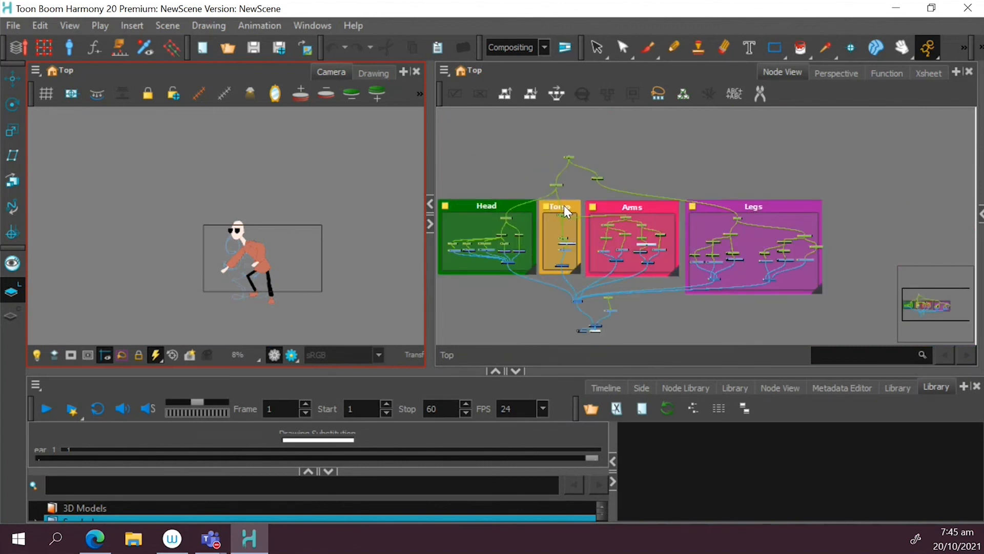
pyautogui.scroll(-2, 682, 212)
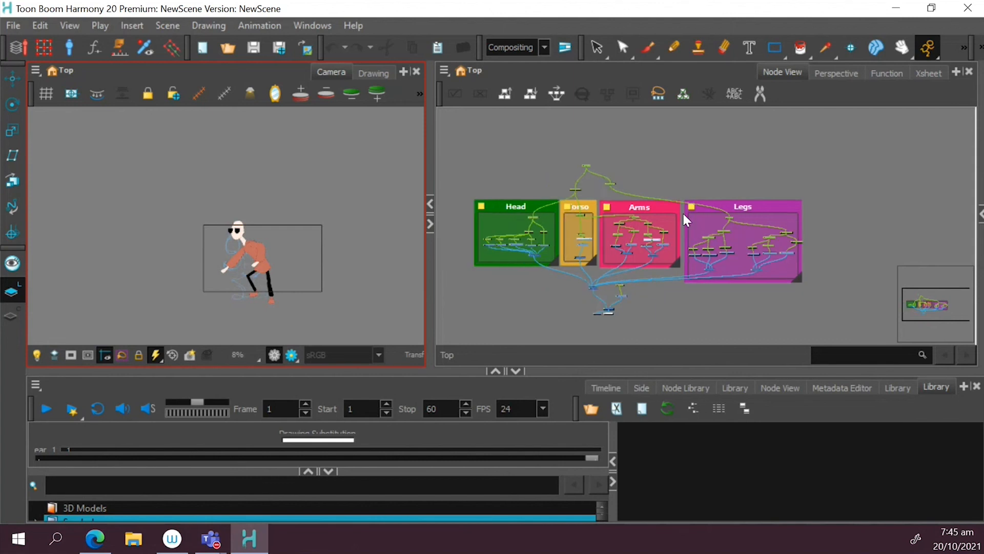
pyautogui.scroll(3, 637, 245)
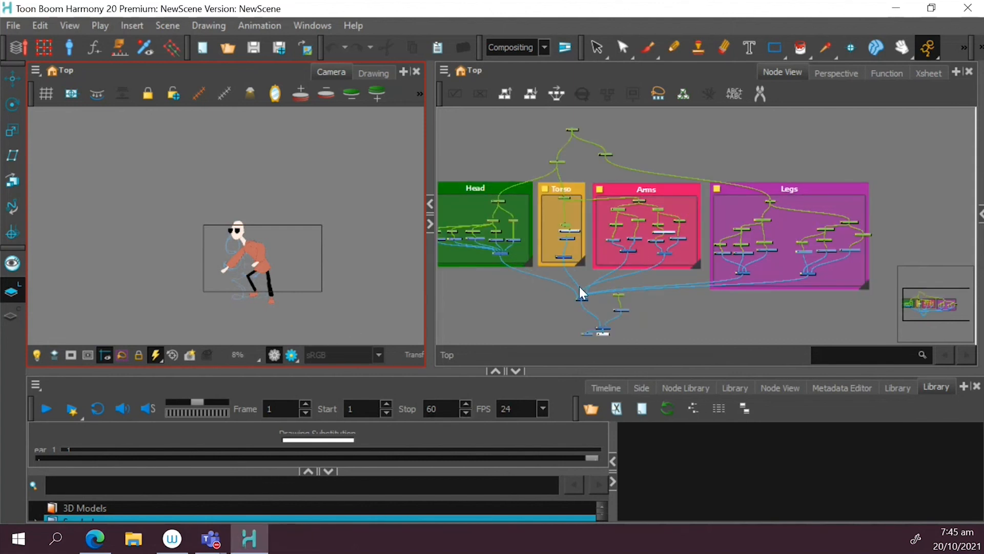
pyautogui.scroll(-2, 583, 262)
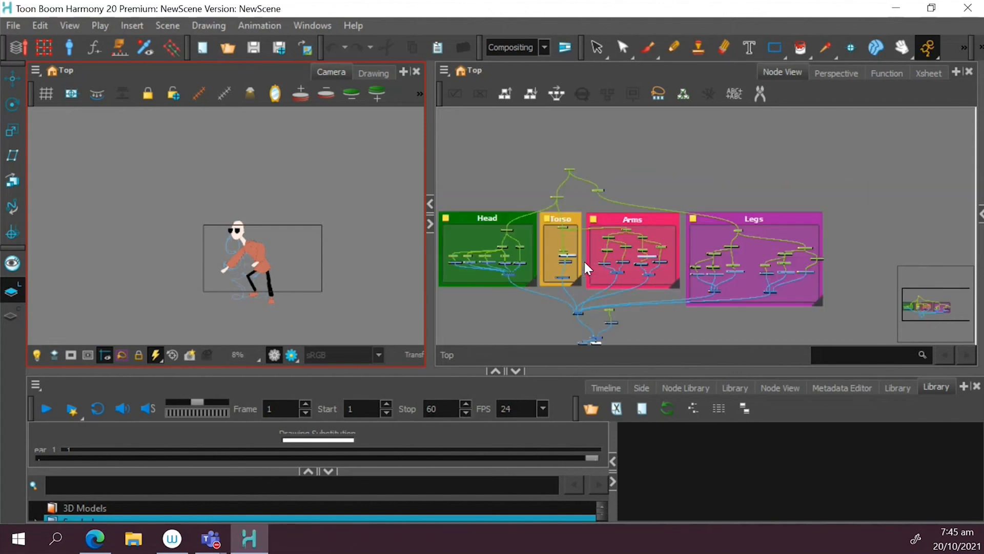
# - Select the Head backdrop and look up the Backdrop command among the Node View's insert options
pyautogui.click(506, 220)
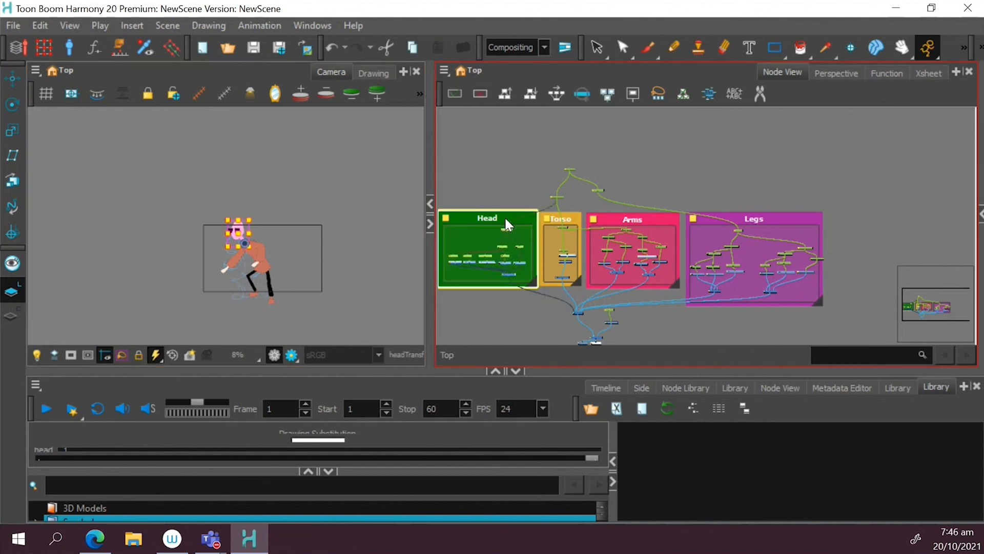
pyautogui.click(445, 73)
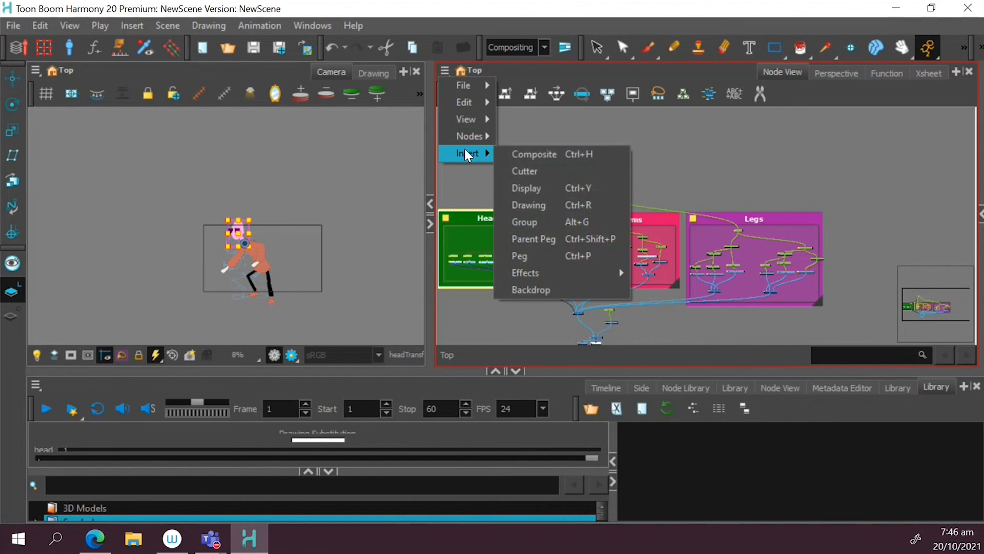
pyautogui.click(533, 289)
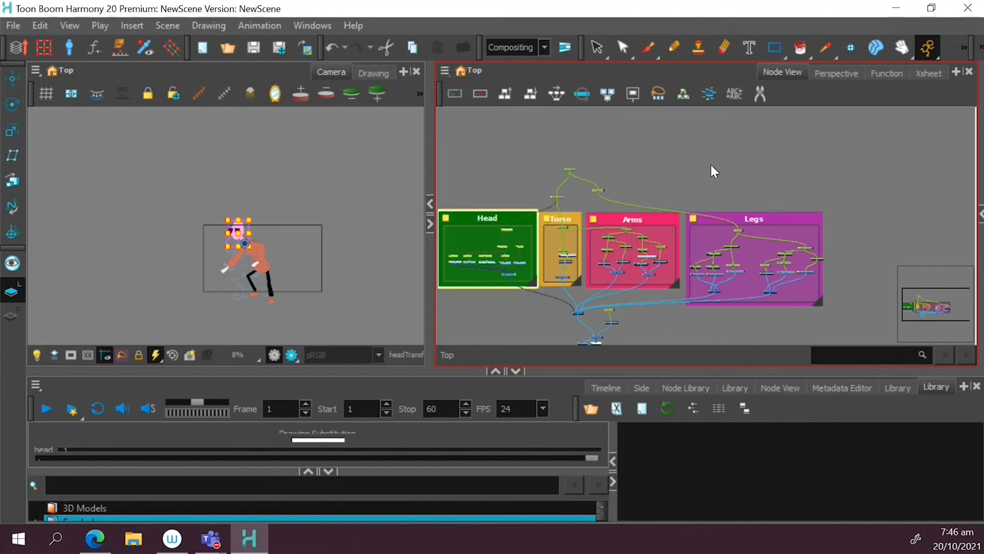
pyautogui.click(712, 165)
# - Move the Head backdrop and its nodes slightly away from the Torso backdrop
pyautogui.moveTo(499, 215); pyautogui.dragTo(492, 214)
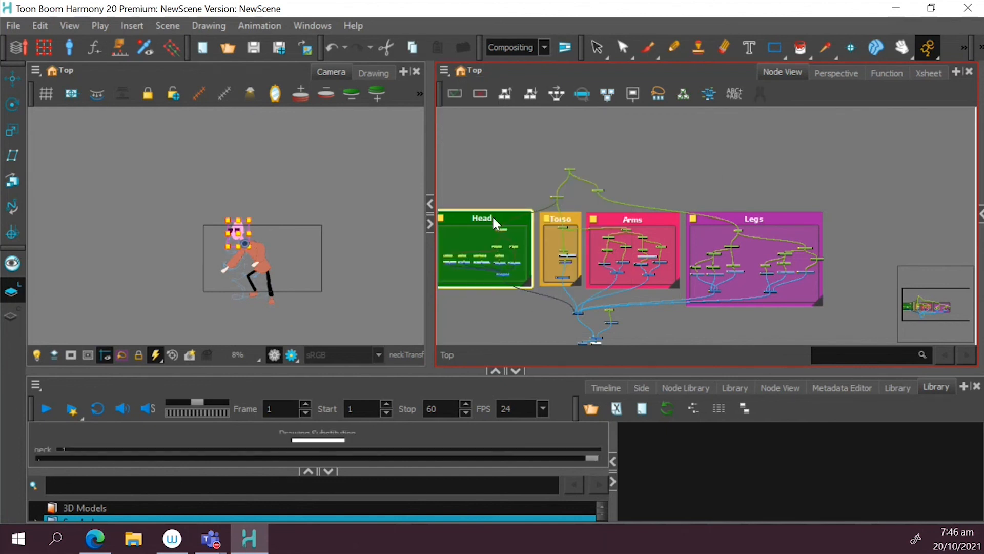
pyautogui.click(498, 181)
pyautogui.scroll(-6, 501, 184)
pyautogui.scroll(7, 507, 190)
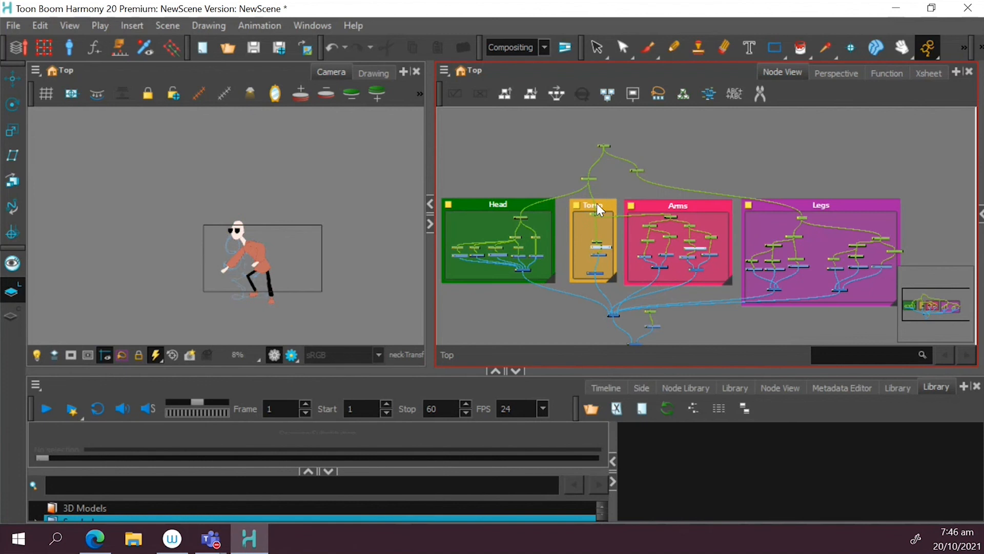
# - Select the Head backdrop to check which parts of the character it highlights in the Camera view
pyautogui.click(508, 202)
pyautogui.click(341, 221)
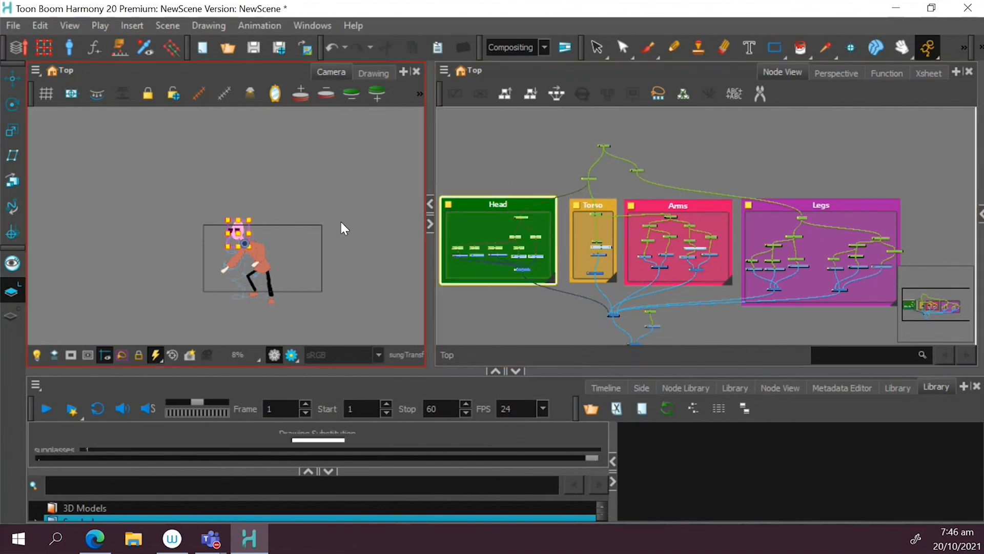
pyautogui.scroll(3, 341, 220)
pyautogui.scroll(-5, 243, 197)
pyautogui.scroll(4, 135, 197)
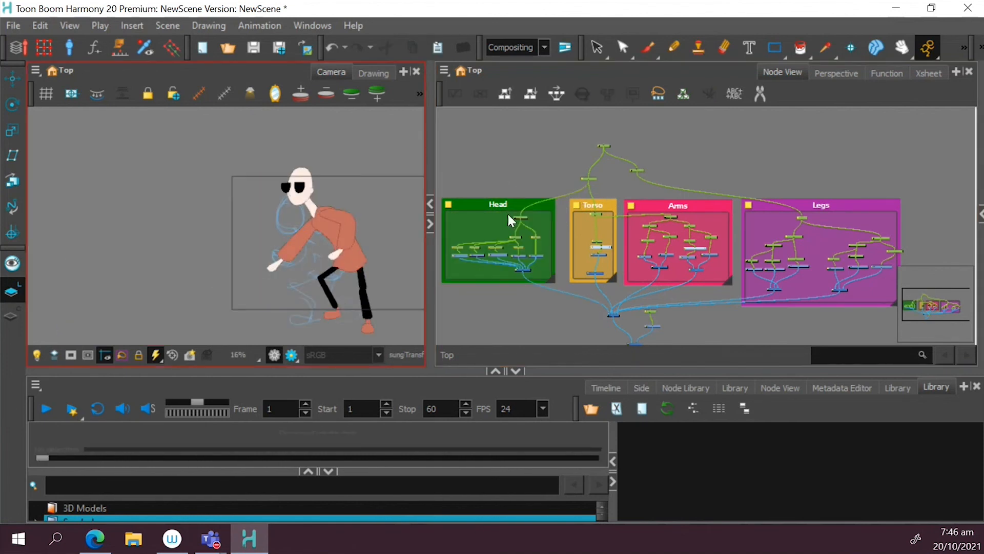
pyautogui.click(496, 206)
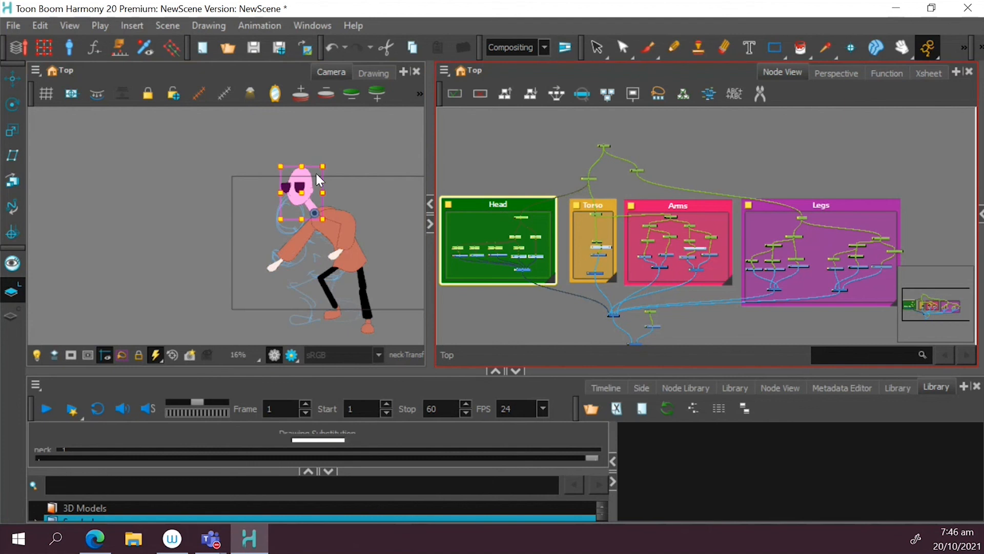
pyautogui.click(555, 158)
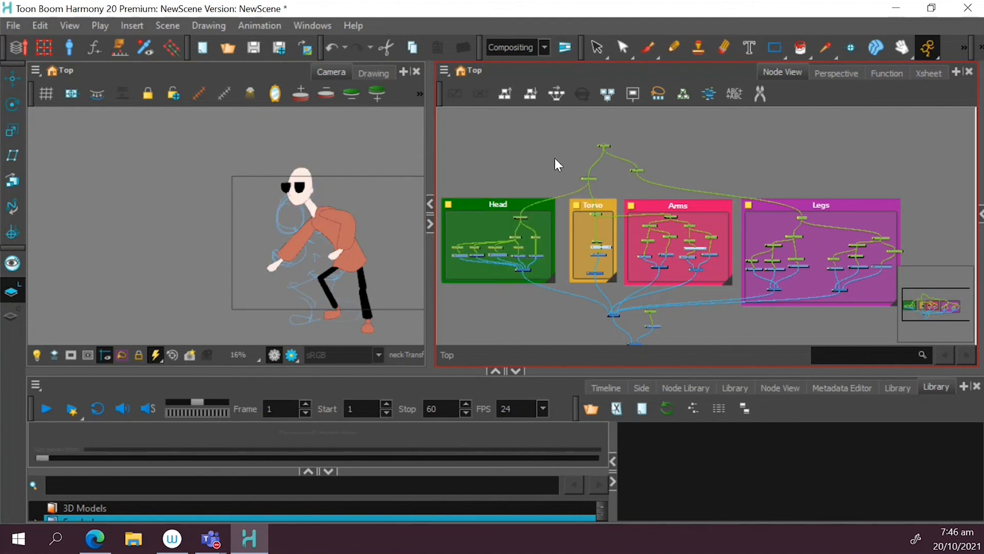
# - Select the Torso backdrop and the character's torso drawing to compare which parts each one highlights
pyautogui.click(598, 200)
pyautogui.scroll(3, 655, 215)
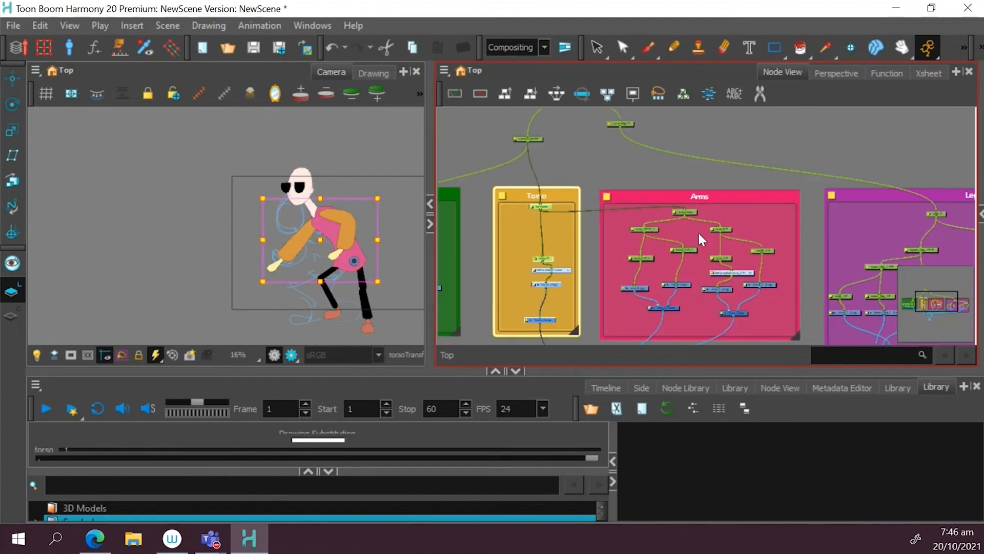
pyautogui.click(610, 152)
pyautogui.click(352, 260)
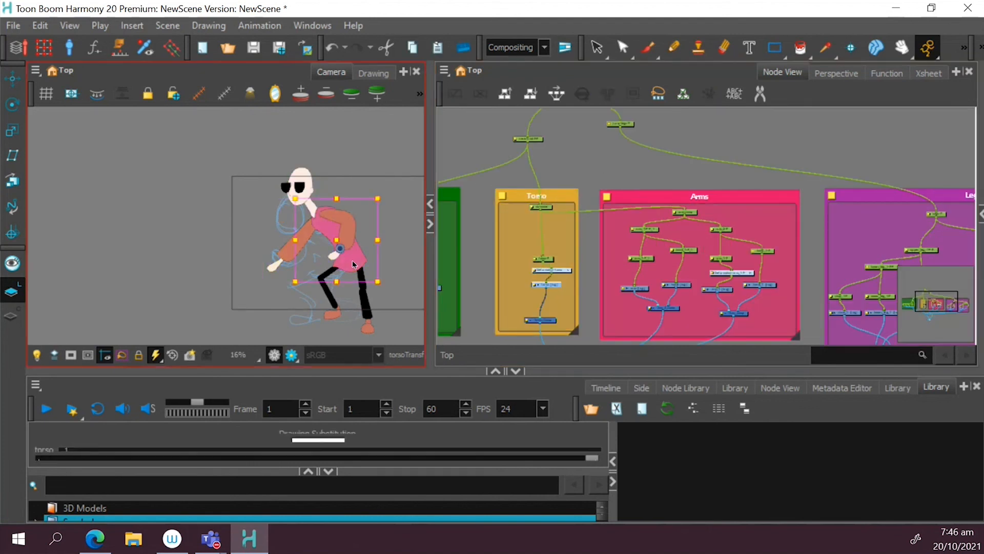
pyautogui.click(558, 191)
pyautogui.click(556, 177)
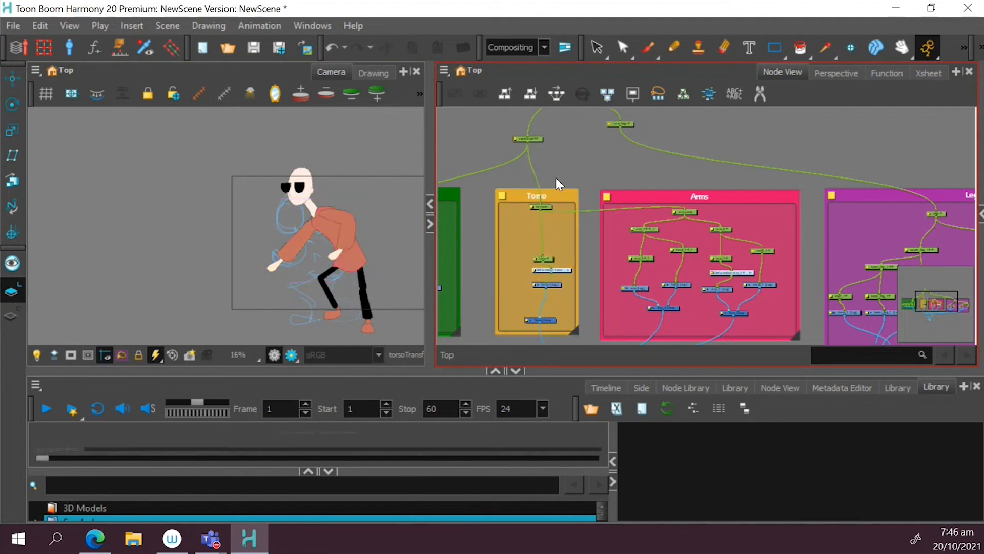
pyautogui.click(555, 196)
pyautogui.click(591, 200)
pyautogui.click(559, 191)
pyautogui.click(557, 167)
pyautogui.scroll(-3, 602, 176)
pyautogui.scroll(3, 674, 182)
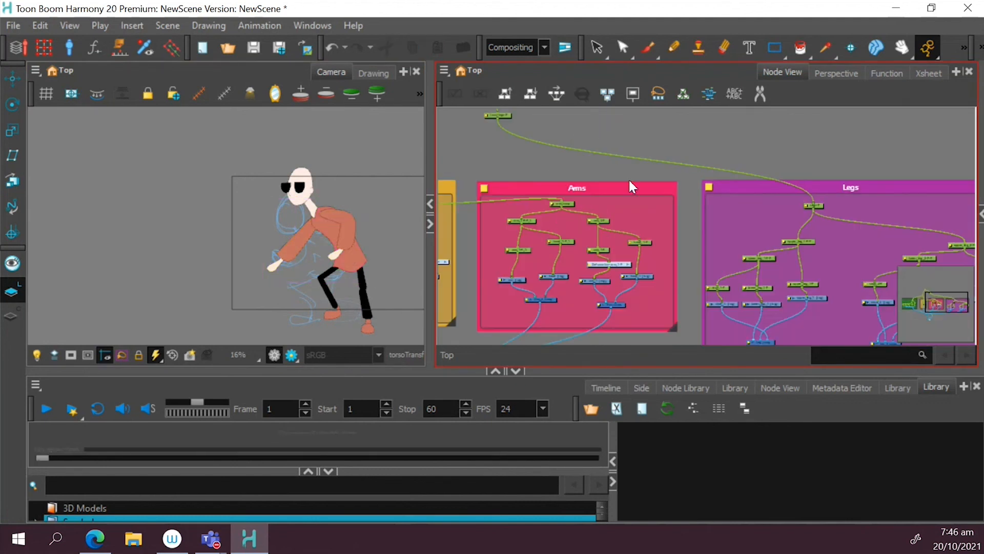
# - Select the Arms and Legs backdrops in turn to check which character parts each one highlights
pyautogui.click(622, 193)
pyautogui.scroll(-2, 845, 195)
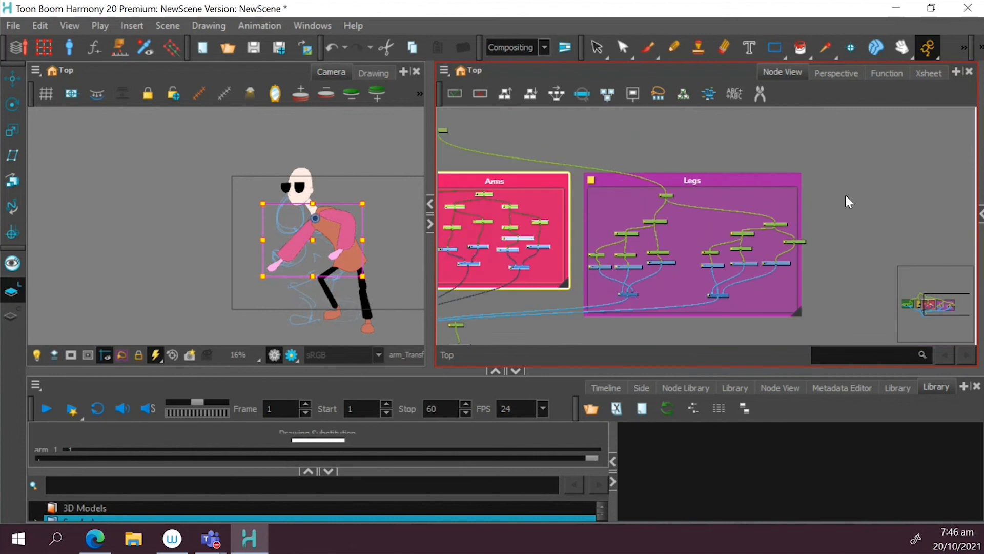
pyautogui.click(721, 176)
pyautogui.scroll(-3, 631, 154)
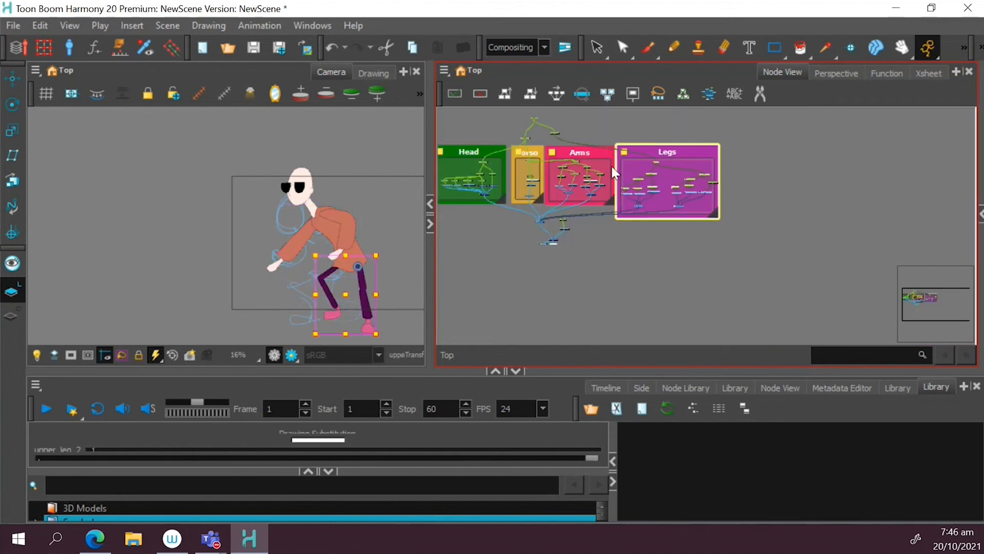
pyautogui.click(773, 241)
# - Rearrange the second leg's upper pegs in the Legs backdrop, moving the parent peg and its two child pegs inward
pyautogui.scroll(4, 687, 163)
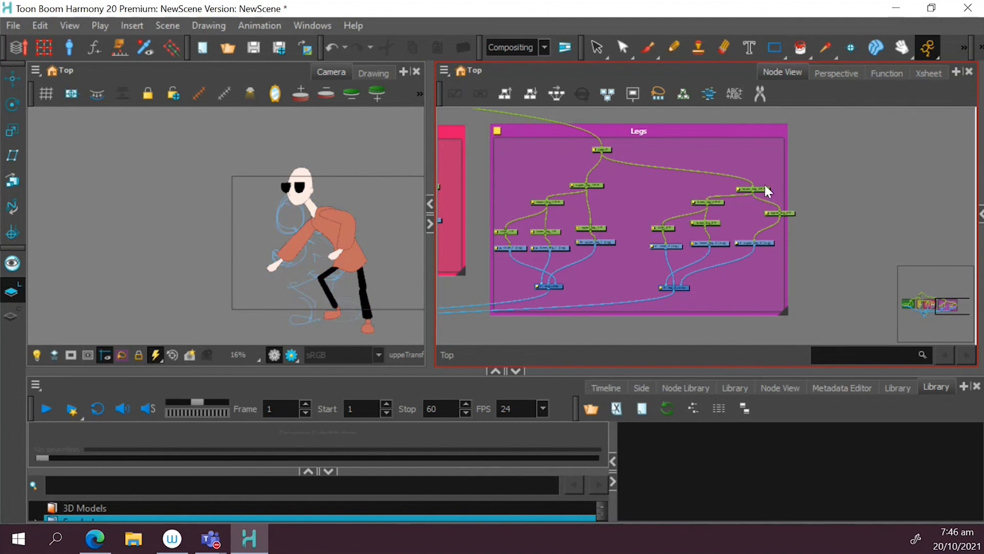
pyautogui.moveTo(765, 187); pyautogui.dragTo(689, 203)
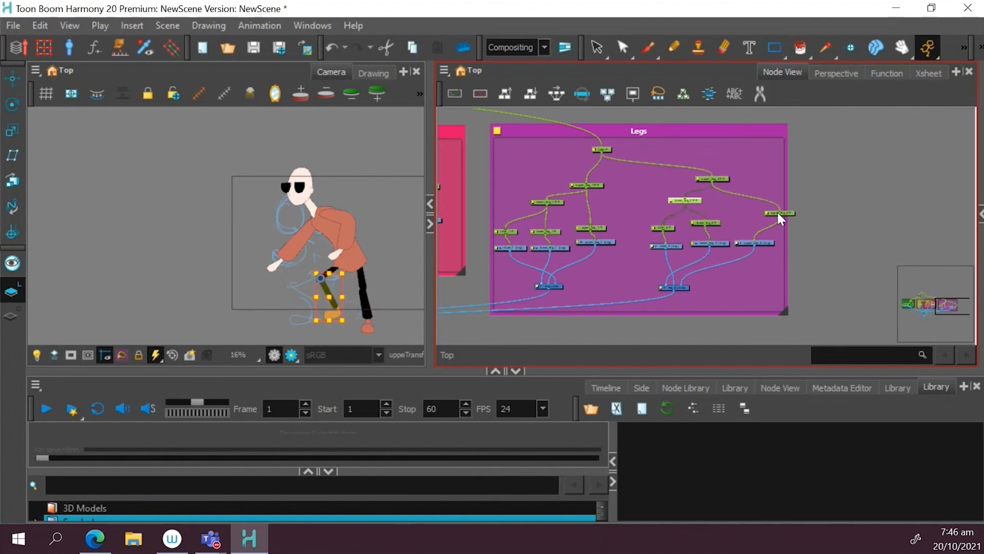
pyautogui.moveTo(778, 213); pyautogui.dragTo(770, 201)
pyautogui.click(720, 202)
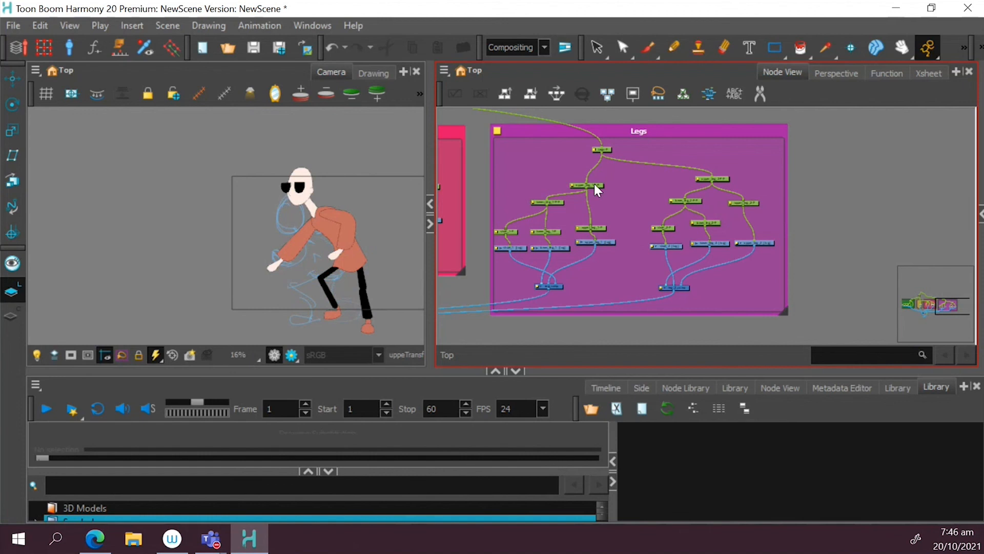
# - Examine the overall node layout, then the nodes inside the Head backdrop
pyautogui.scroll(-4, 595, 184)
pyautogui.scroll(2, 590, 166)
pyautogui.scroll(-3, 591, 172)
pyautogui.scroll(3, 594, 170)
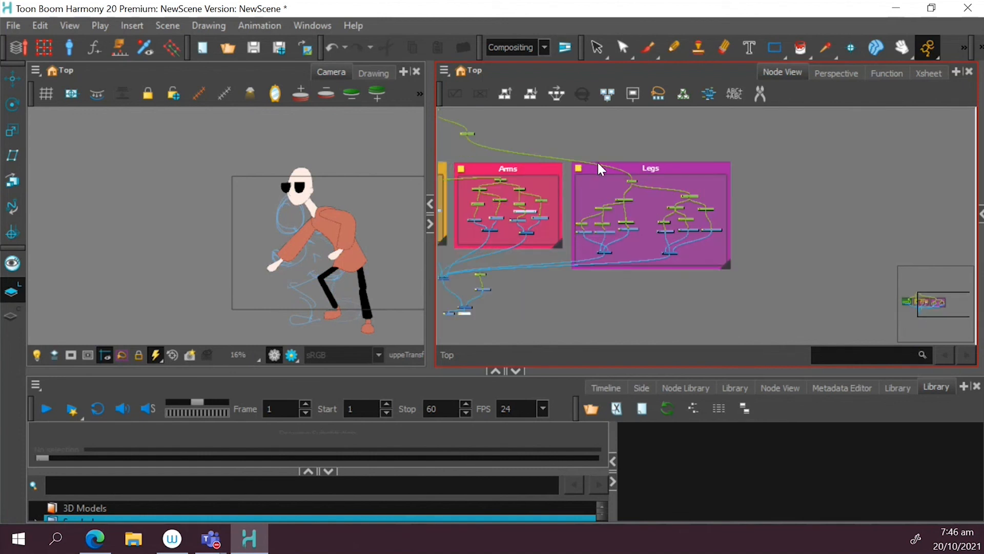
pyautogui.scroll(-4, 598, 161)
pyautogui.scroll(1, 482, 172)
pyautogui.scroll(5, 491, 177)
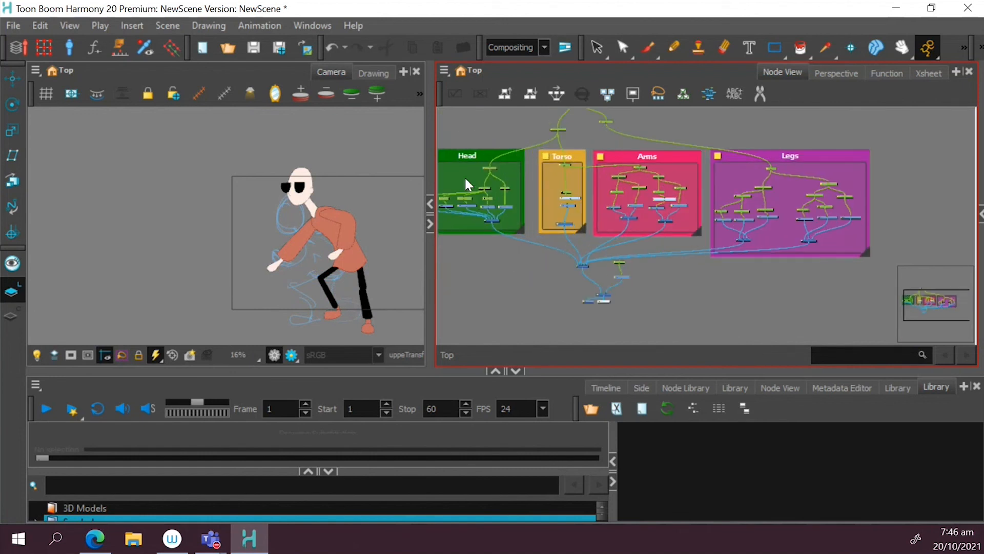
pyautogui.scroll(2, 533, 187)
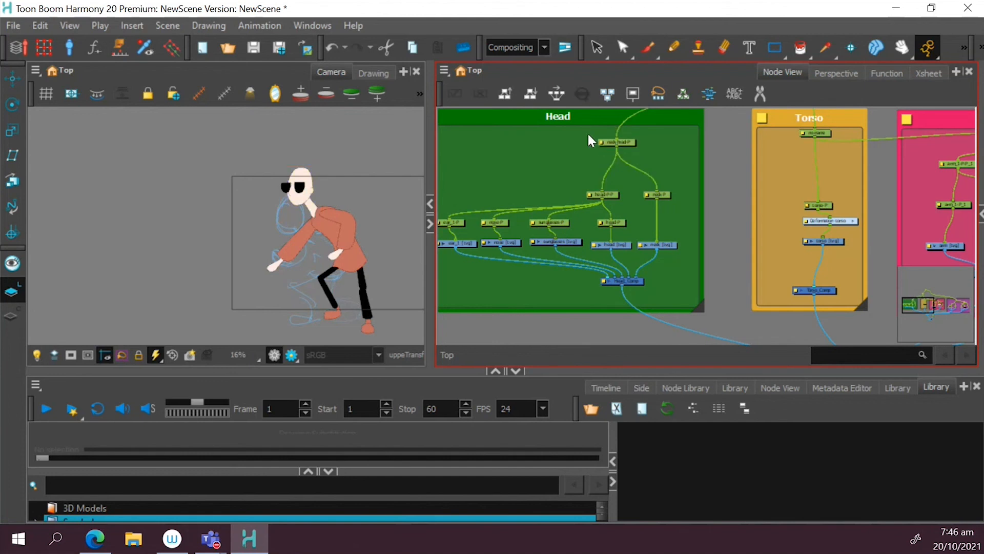
# - Select the neck-hrad-P peg and the sunglasses drawing in the Head backdrop to compare which character parts each one highlights
pyautogui.moveTo(588, 133); pyautogui.dragTo(658, 164)
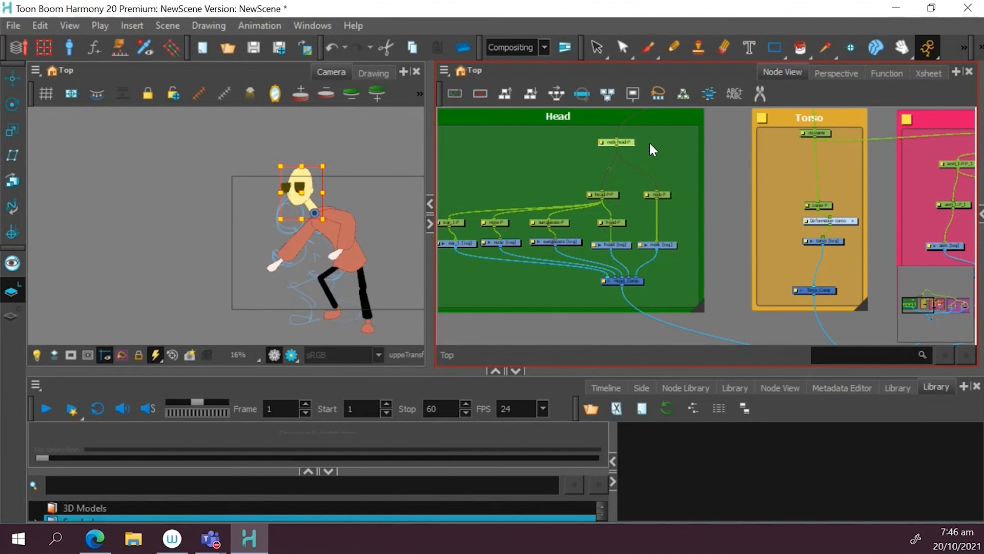
pyautogui.moveTo(650, 156); pyautogui.dragTo(592, 129)
pyautogui.click(552, 232)
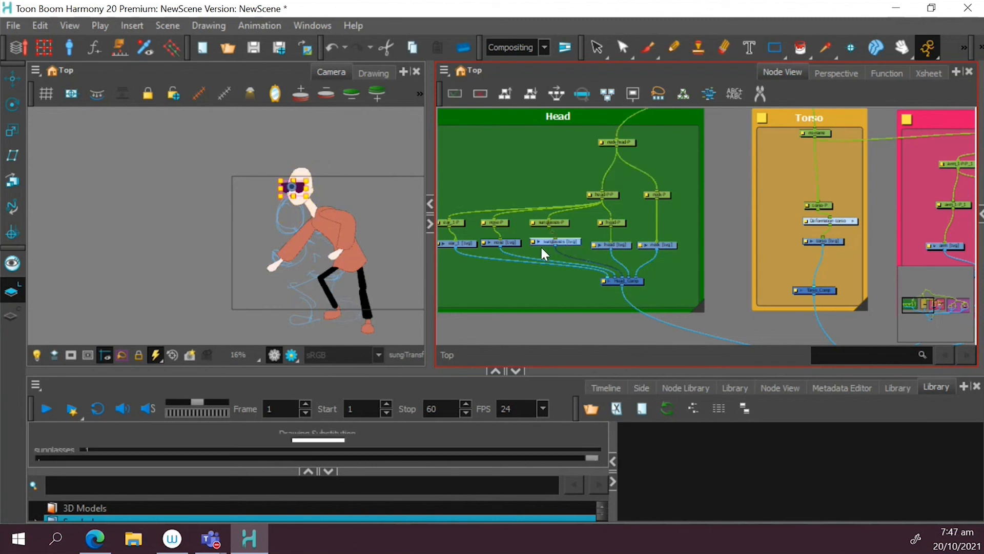
pyautogui.scroll(-3, 478, 180)
pyautogui.scroll(1, 486, 183)
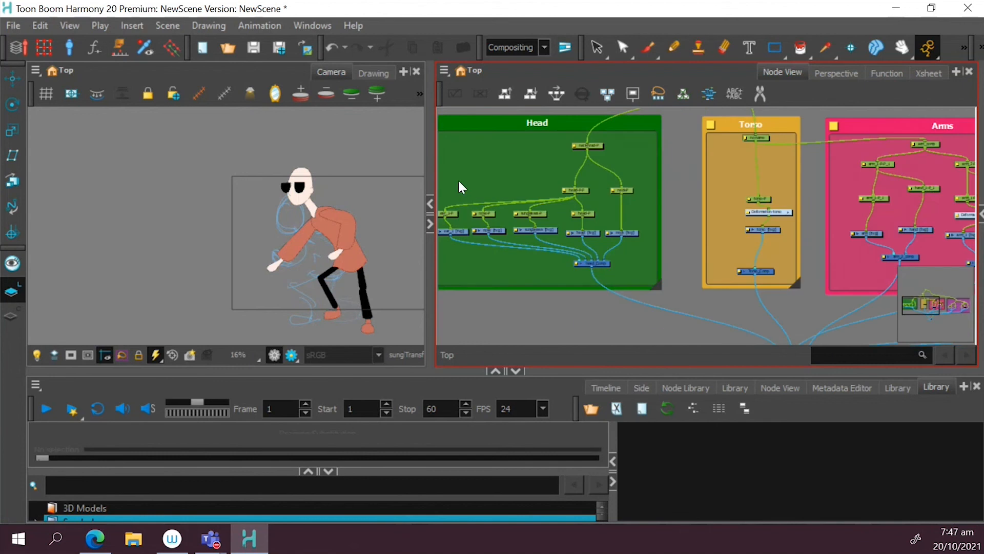
pyautogui.scroll(-1, 457, 178)
# - Select the Head backdrop's pegs and drawings row by row to check which character parts each row highlights
pyautogui.click(565, 202)
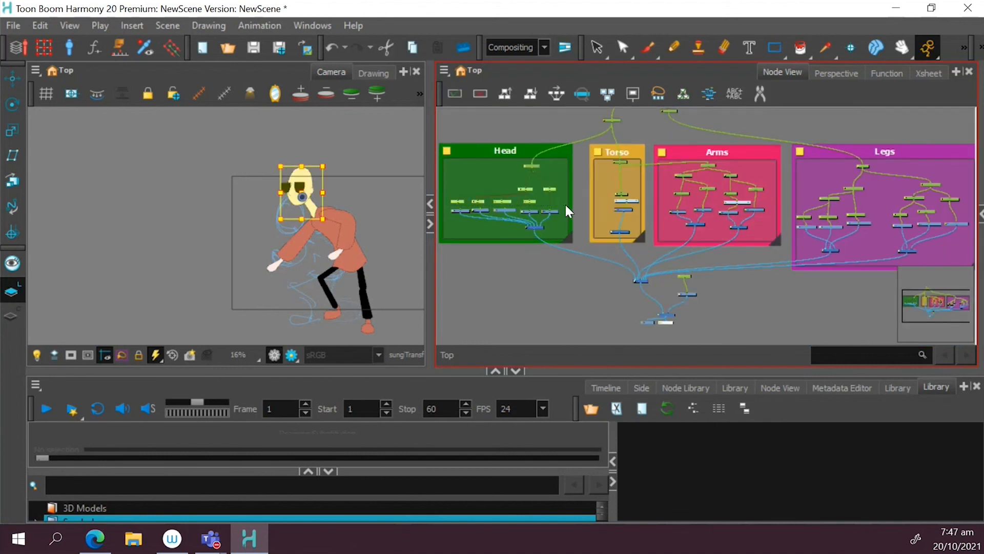
pyautogui.moveTo(545, 174); pyautogui.dragTo(514, 196)
pyautogui.moveTo(440, 207); pyautogui.dragTo(453, 210)
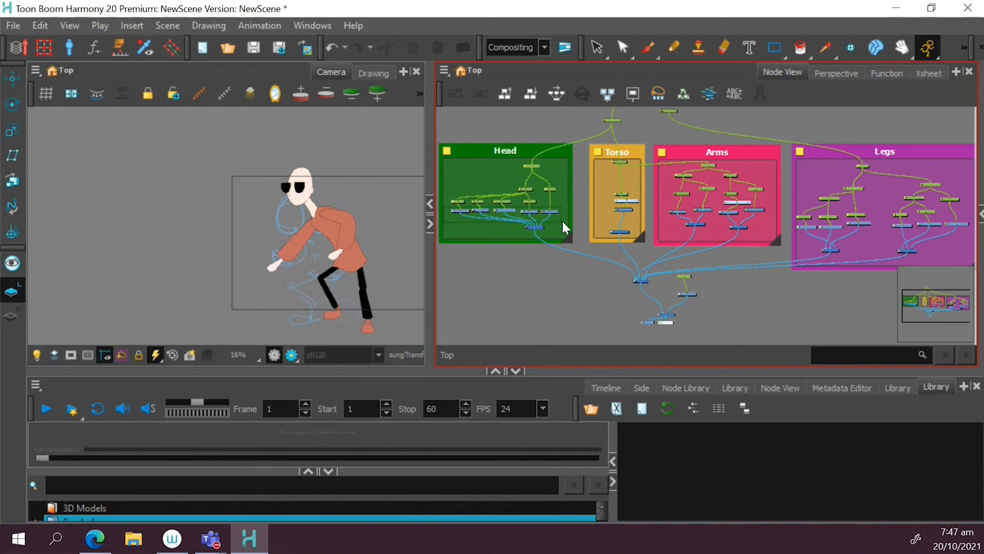
pyautogui.moveTo(563, 222); pyautogui.dragTo(569, 220)
pyautogui.scroll(3, 547, 215)
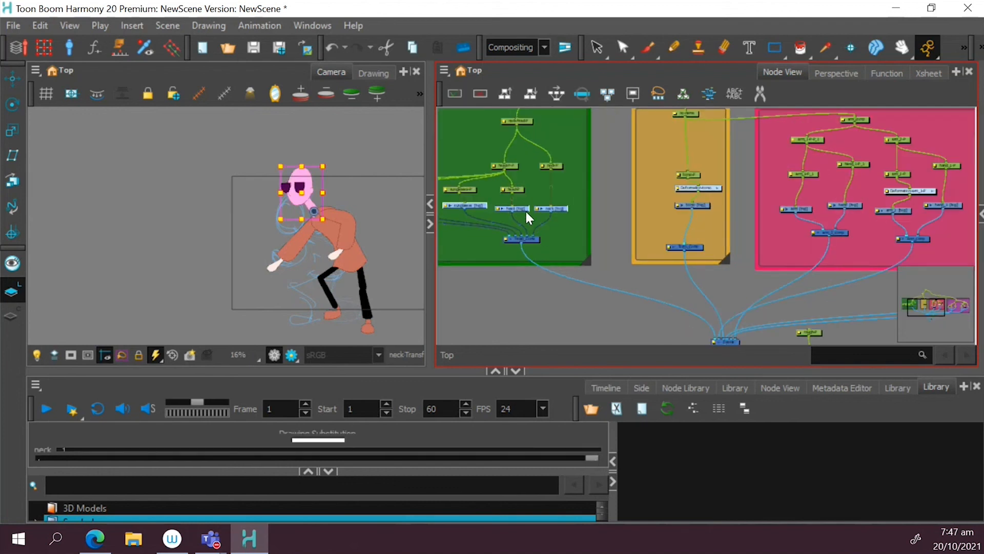
# - Compare the parts controlled by the neck-P peg with those controlled by its parent peg neck-hrad-P
pyautogui.click(555, 166)
pyautogui.scroll(-3, 563, 158)
pyautogui.scroll(5, 518, 140)
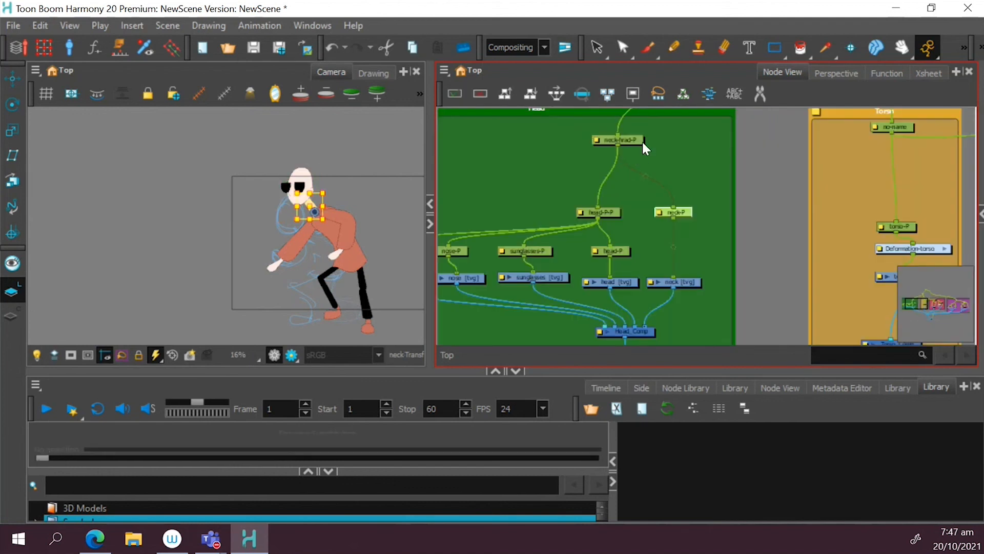
pyautogui.click(633, 140)
pyautogui.scroll(3, 611, 143)
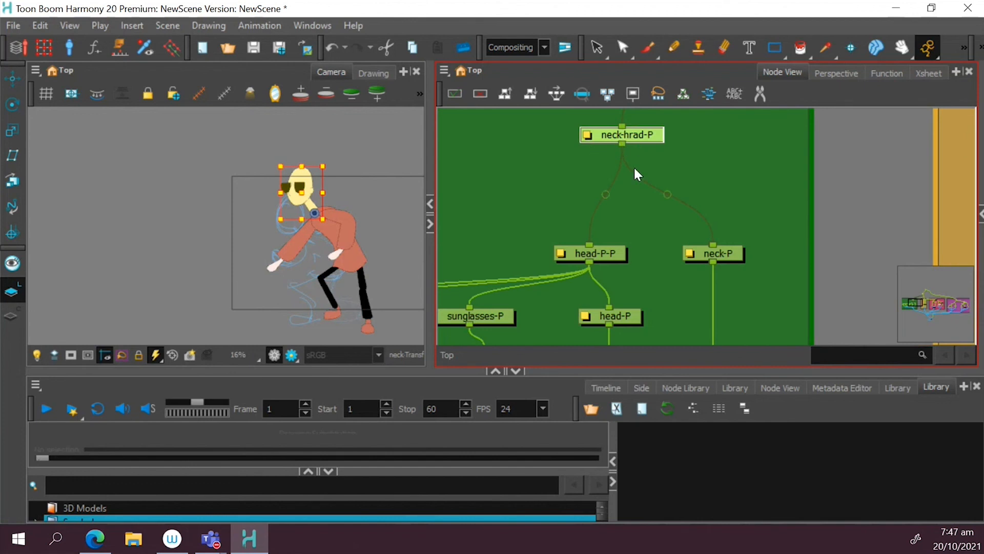
pyautogui.scroll(-3, 635, 170)
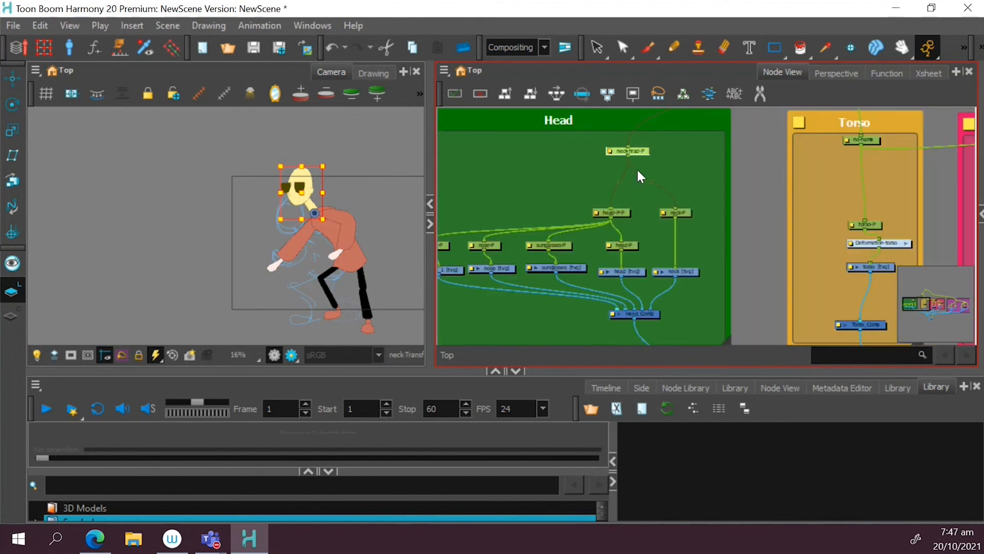
# - Try to rotate the head and neck together with the neck-hrad-P peg, and undo the change
pyautogui.click(686, 214)
pyautogui.click(619, 163)
pyautogui.click(623, 152)
pyautogui.moveTo(276, 158)
pyautogui.mouseDown()
pyautogui.moveTo(236, 168)
pyautogui.moveTo(262, 149)
pyautogui.moveTo(305, 153)
pyautogui.moveTo(263, 160)
pyautogui.mouseUp()
pyautogui.moveTo(298, 154)
pyautogui.mouseDown()
pyautogui.moveTo(255, 158)
pyautogui.moveTo(301, 153)
pyautogui.mouseUp()
pyautogui.hotkey('ctrl', 'z')
pyautogui.click(442, 187)
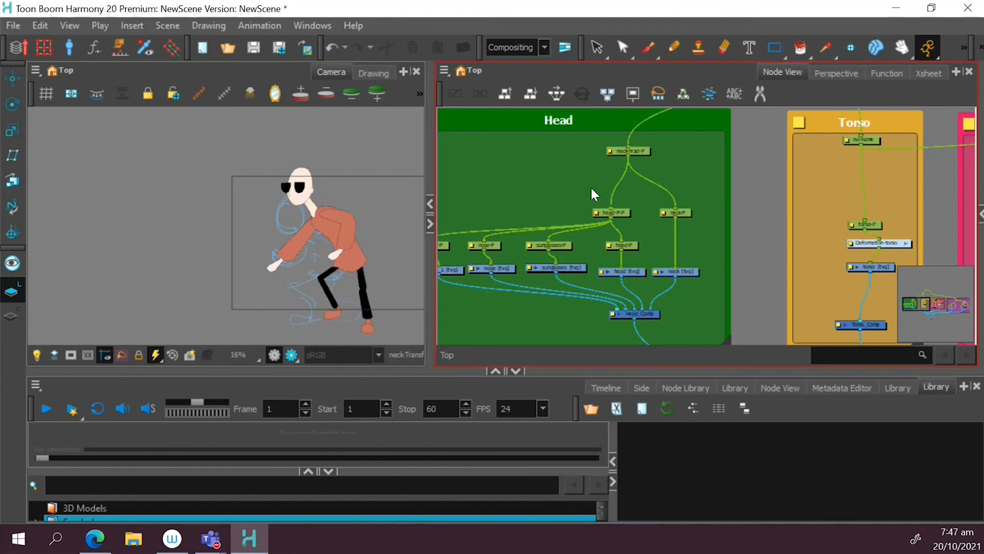
# - Try to rotate the head without the neck using the head-P-P peg, and undo the change
pyautogui.click(620, 214)
pyautogui.moveTo(275, 155); pyautogui.dragTo(305, 159)
pyautogui.hotkey('ctrl', 'z')
pyautogui.hotkey('ctrl', 'z')
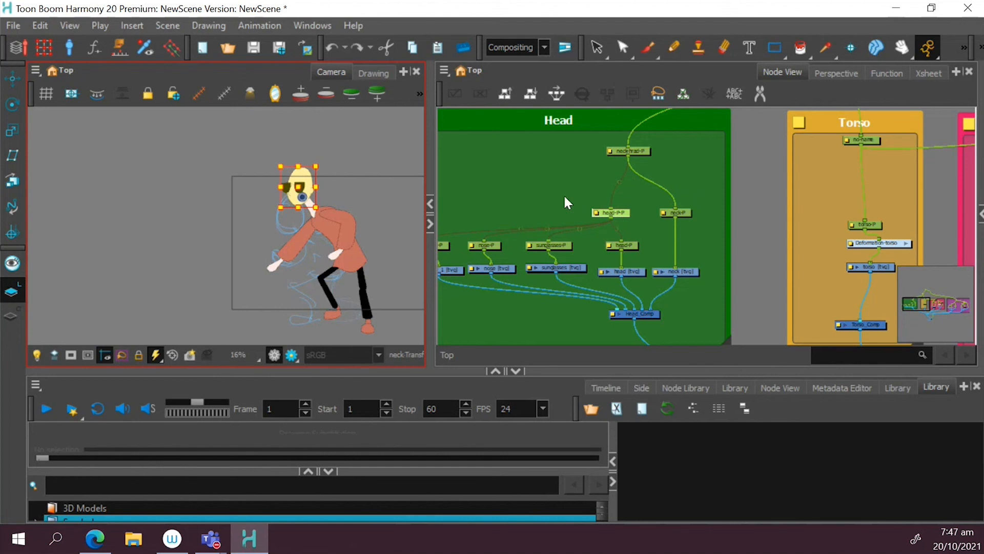
# - Try to rotate only the sunglasses with the sunglasses-P peg, and undo the change
pyautogui.moveTo(533, 201); pyautogui.dragTo(556, 248)
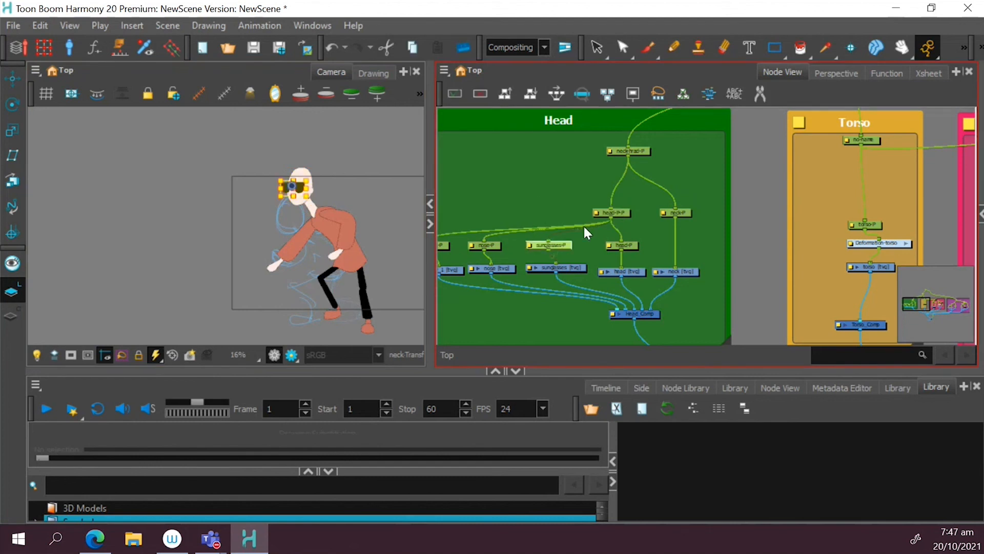
pyautogui.click(520, 179)
pyautogui.moveTo(523, 188); pyautogui.dragTo(548, 247)
pyautogui.moveTo(267, 171); pyautogui.dragTo(261, 169)
pyautogui.hotkey('ctrl', 'z')
# - Select the nose-P and ear_1-P pegs in turn and inspect the facial part each one highlights
pyautogui.click(500, 195)
pyautogui.moveTo(502, 199); pyautogui.dragTo(467, 246)
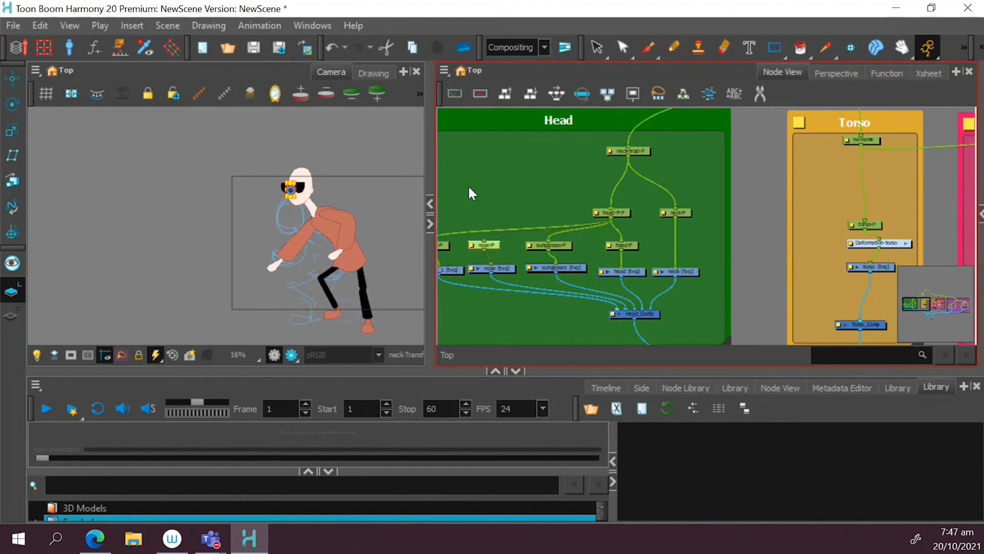
pyautogui.scroll(-4, 469, 182)
pyautogui.scroll(5, 470, 184)
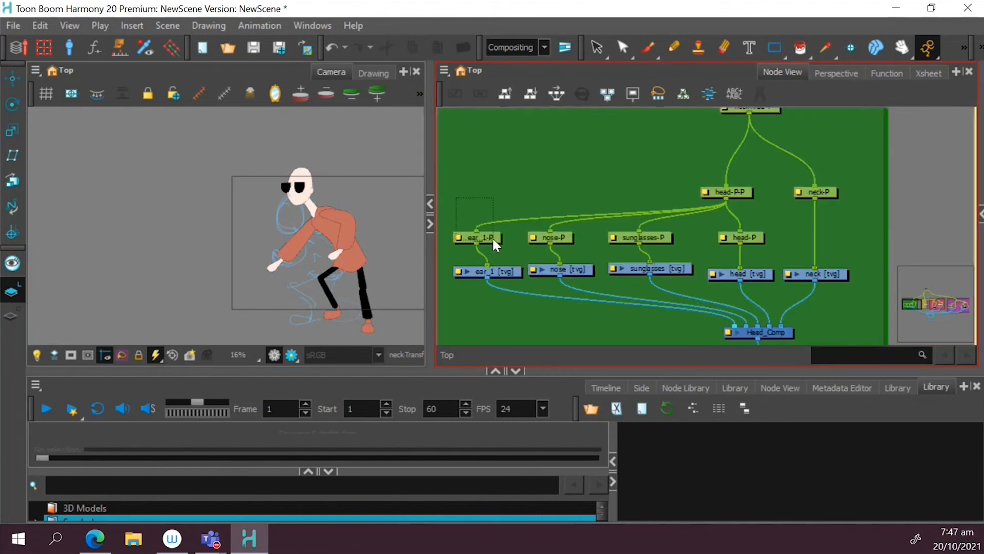
pyautogui.click(492, 237)
pyautogui.scroll(6, 316, 164)
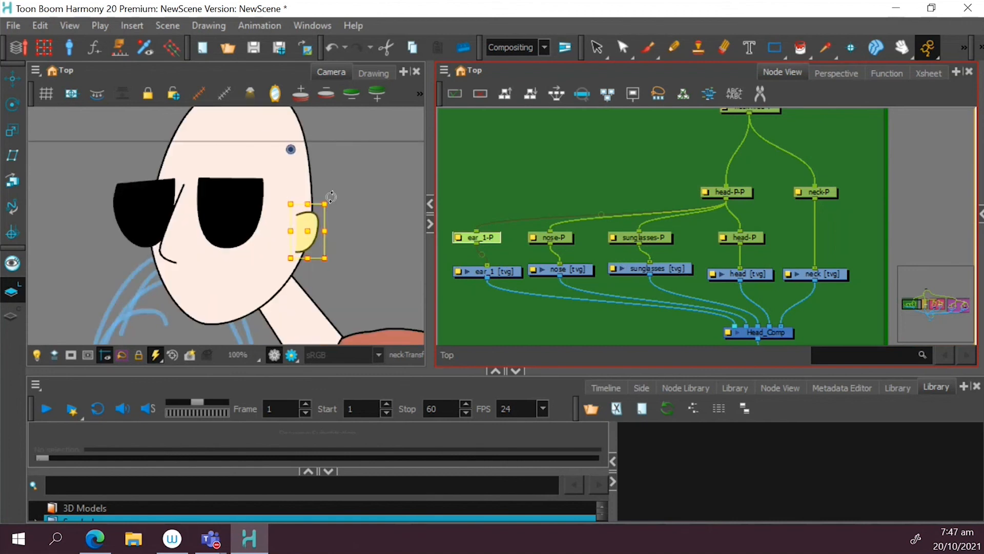
# - Select the neck-hrad-P peg in the Head backdrop and set the animate mode to Animate Off
pyautogui.click(493, 186)
pyautogui.scroll(-5, 489, 184)
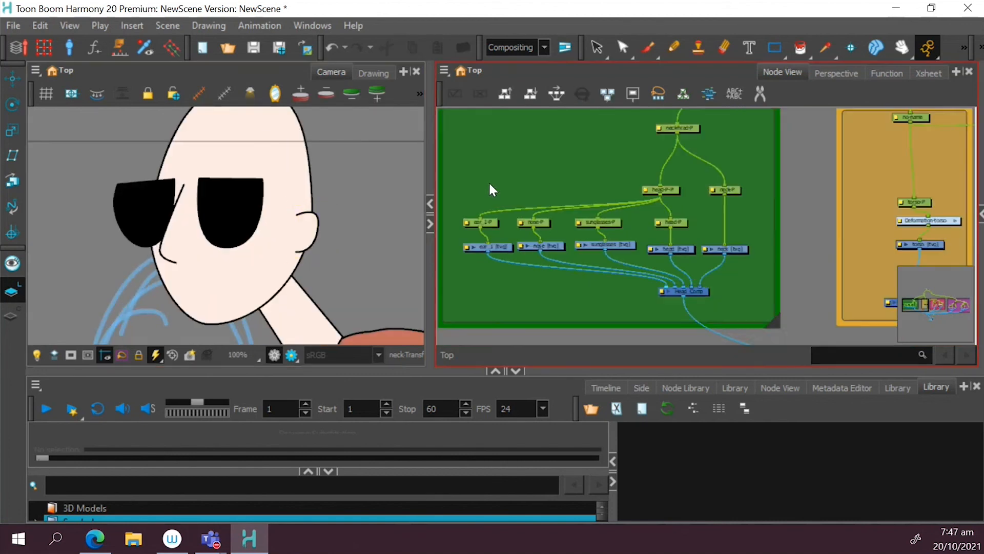
pyautogui.scroll(5, 491, 176)
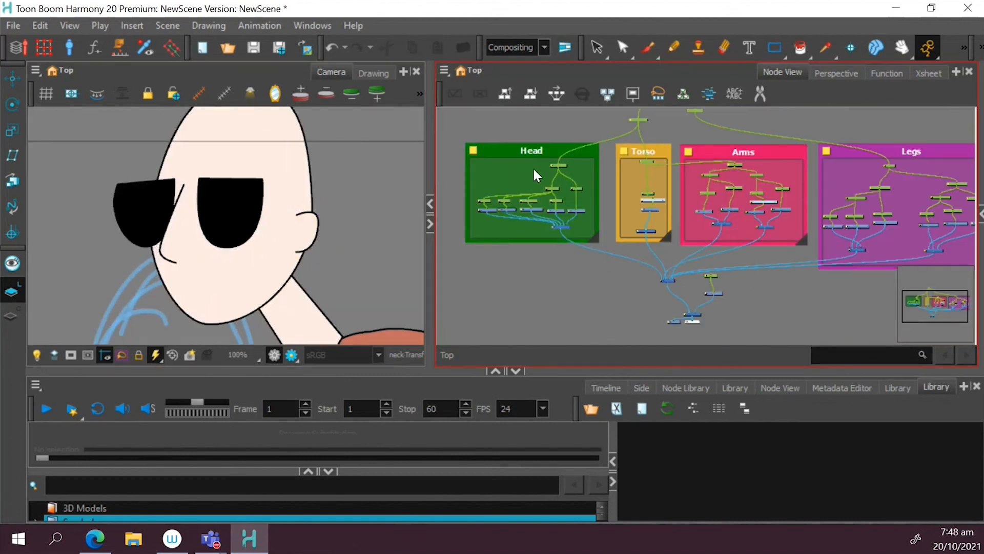
pyautogui.click(585, 153)
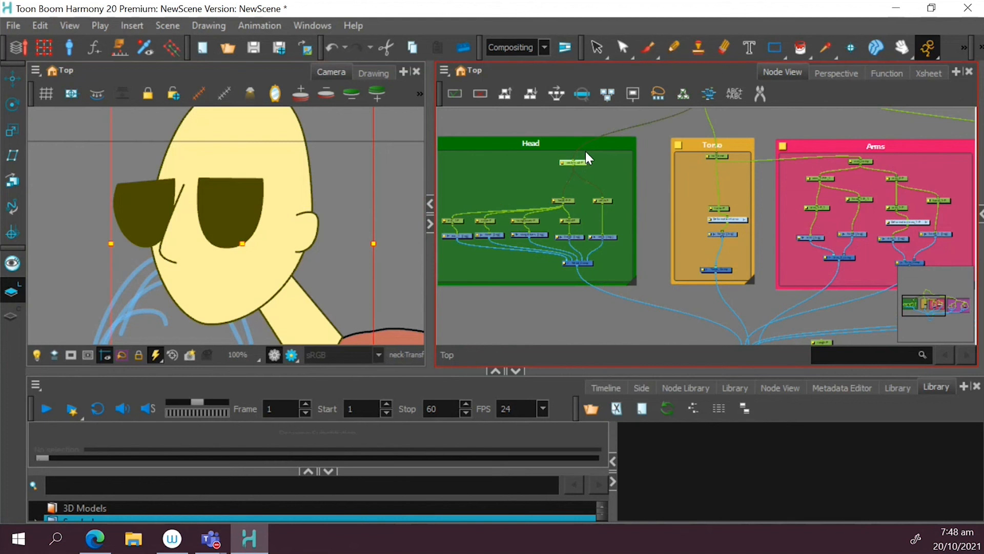
pyautogui.click(924, 48)
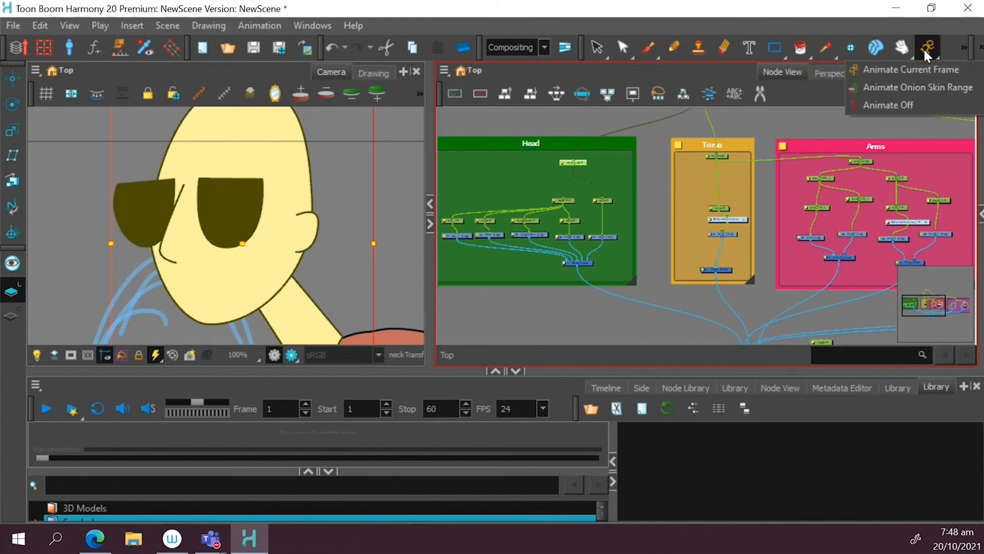
pyautogui.click(919, 101)
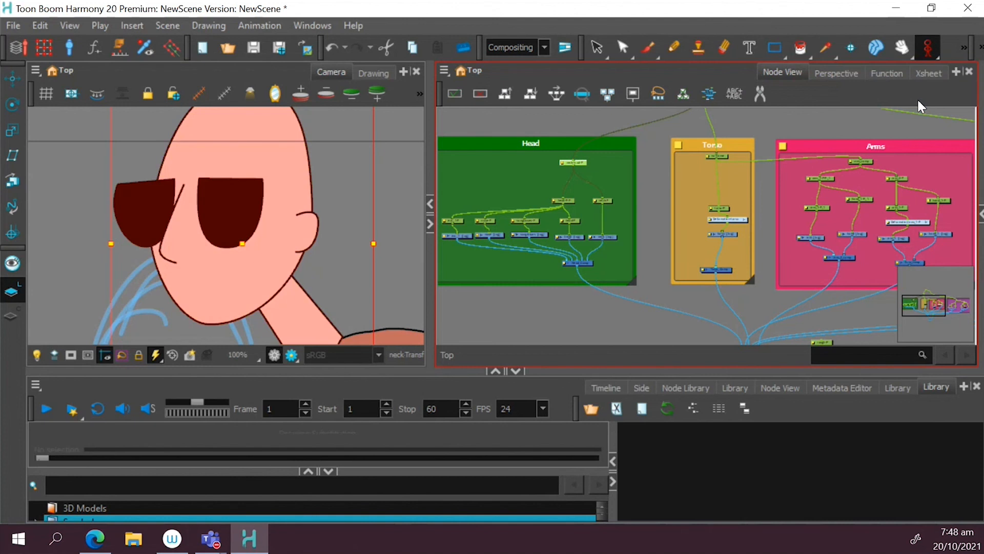
# - Select the arm_1-P-P_1 peg in the Arms backdrop and inspect its pivot near the character's shoulder
pyautogui.click(507, 177)
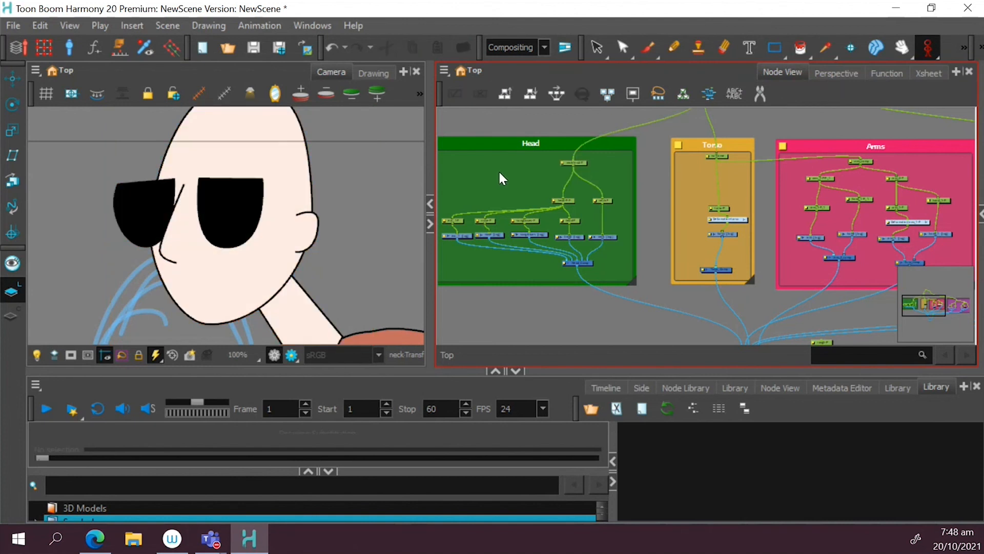
pyautogui.scroll(-2, 498, 170)
pyautogui.scroll(3, 669, 201)
pyautogui.scroll(-2, 637, 165)
pyautogui.scroll(3, 583, 126)
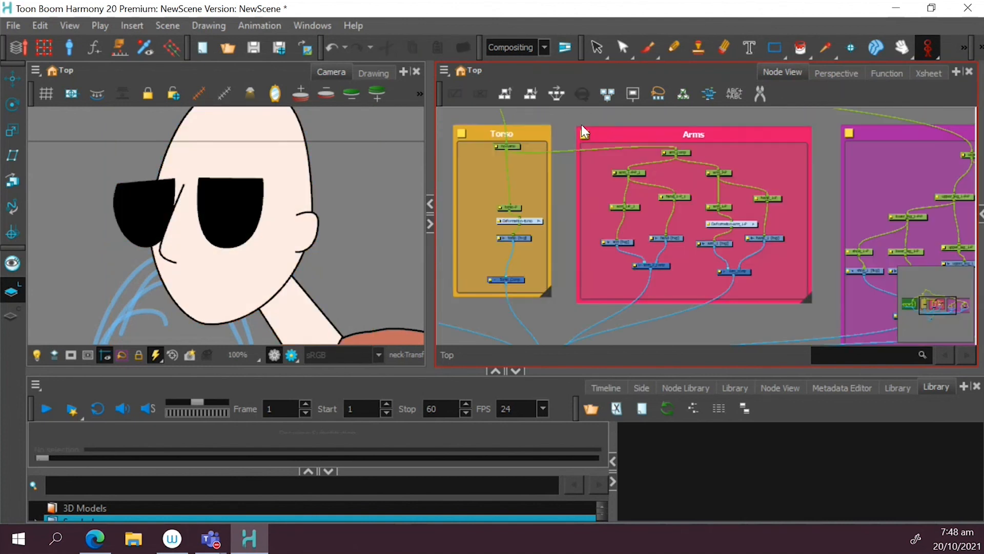
pyautogui.click(630, 166)
pyautogui.scroll(-6, 345, 204)
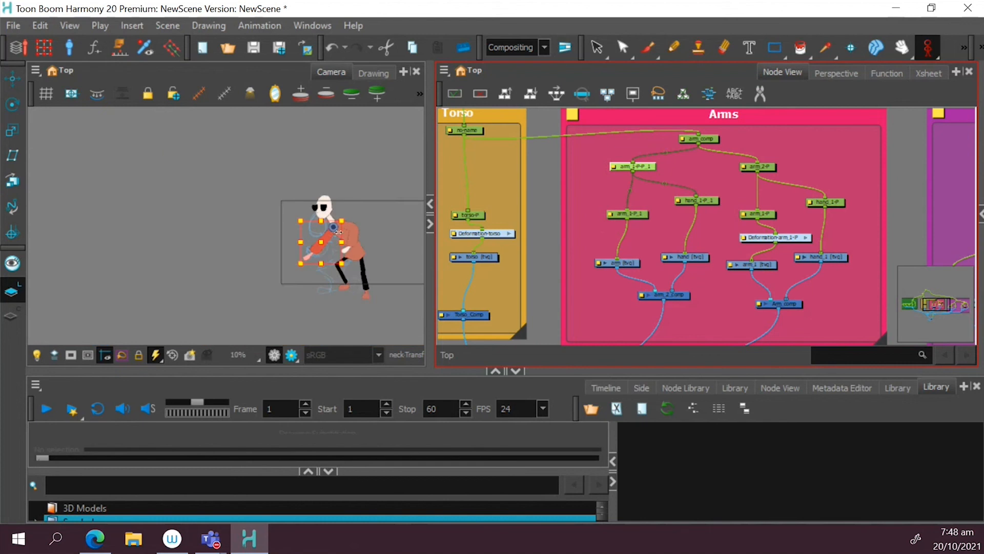
pyautogui.scroll(3, 331, 188)
pyautogui.scroll(-1, 331, 188)
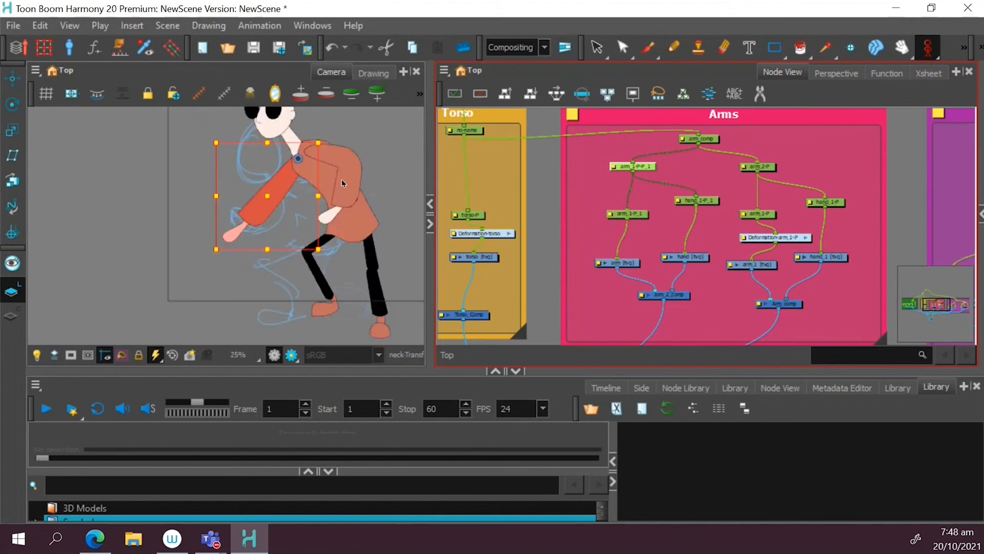
pyautogui.scroll(3, 297, 157)
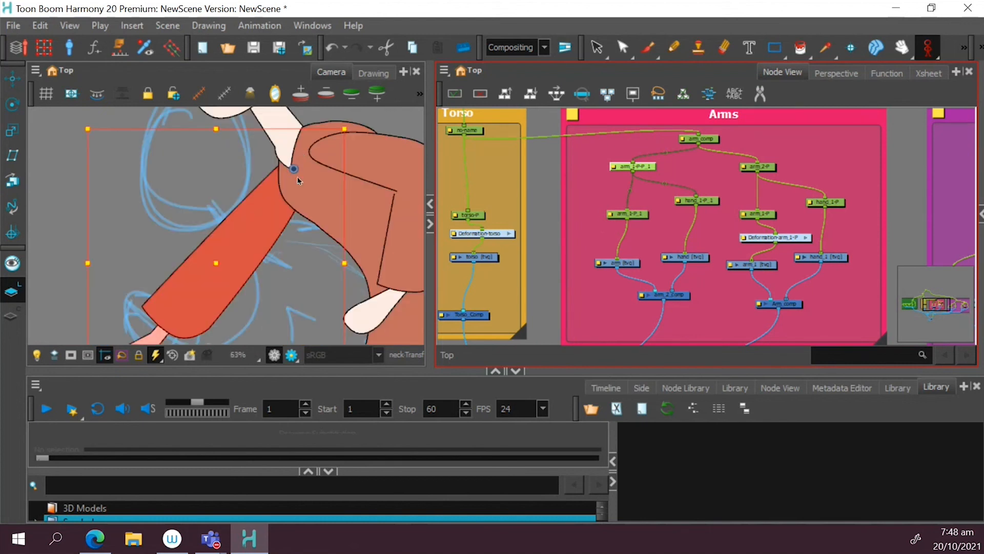
pyautogui.click(572, 188)
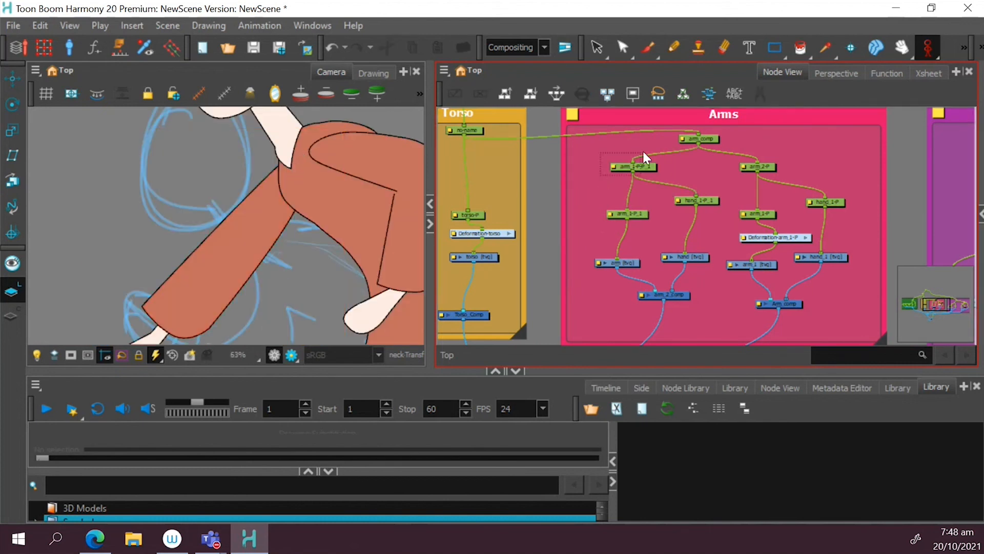
pyautogui.click(640, 165)
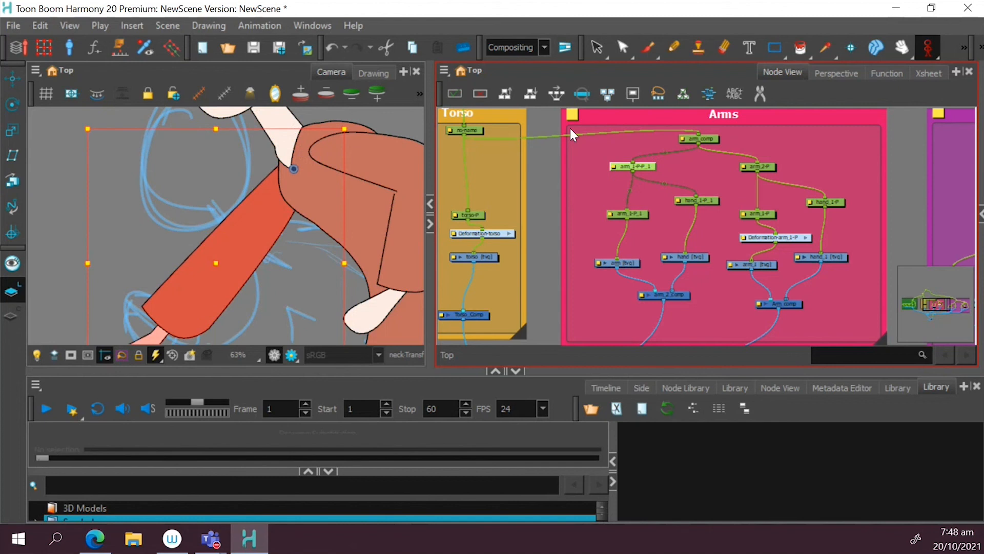
pyautogui.scroll(3, 290, 167)
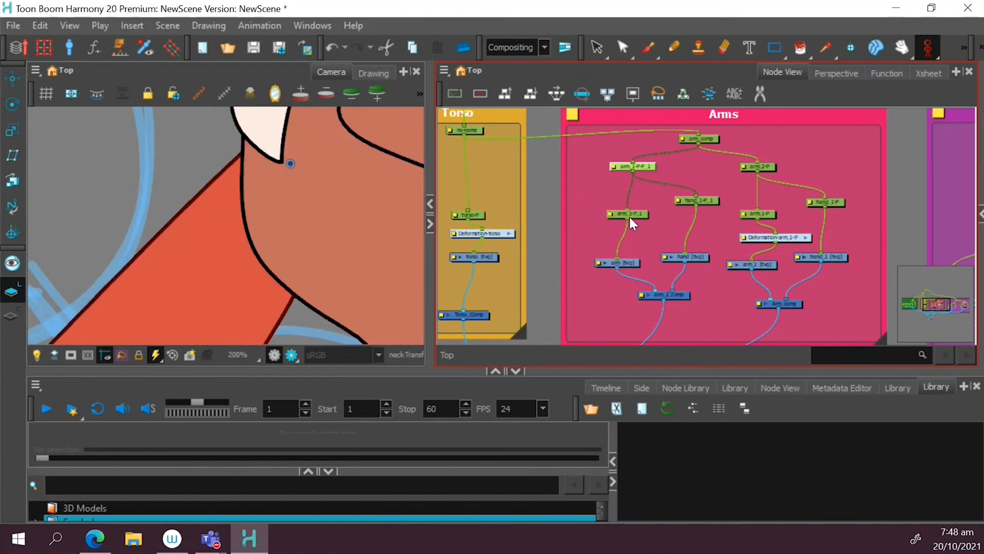
# - Move the arm_1-P-P_1 peg's pivot slightly at the character's shoulder with the Translate tool
pyautogui.click(17, 80)
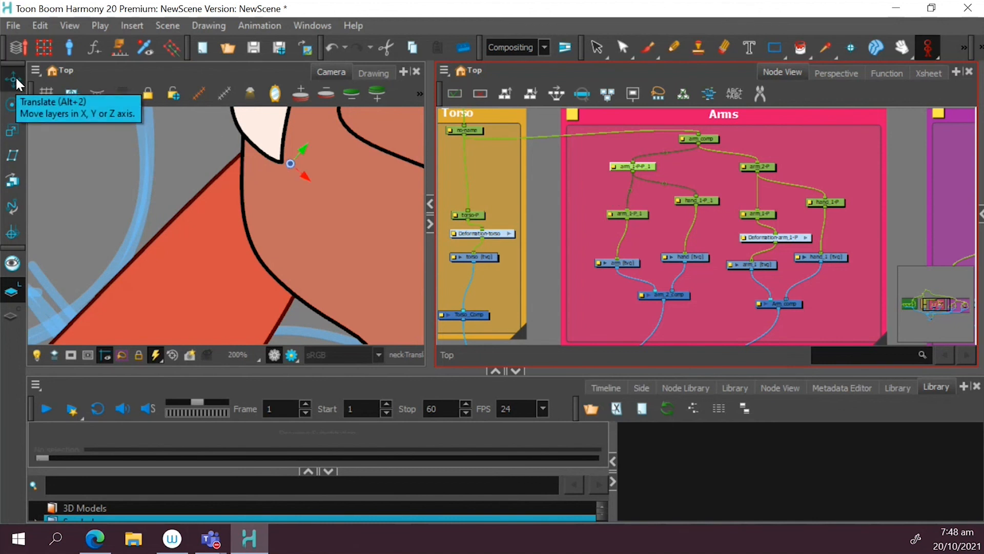
pyautogui.scroll(-3, 251, 193)
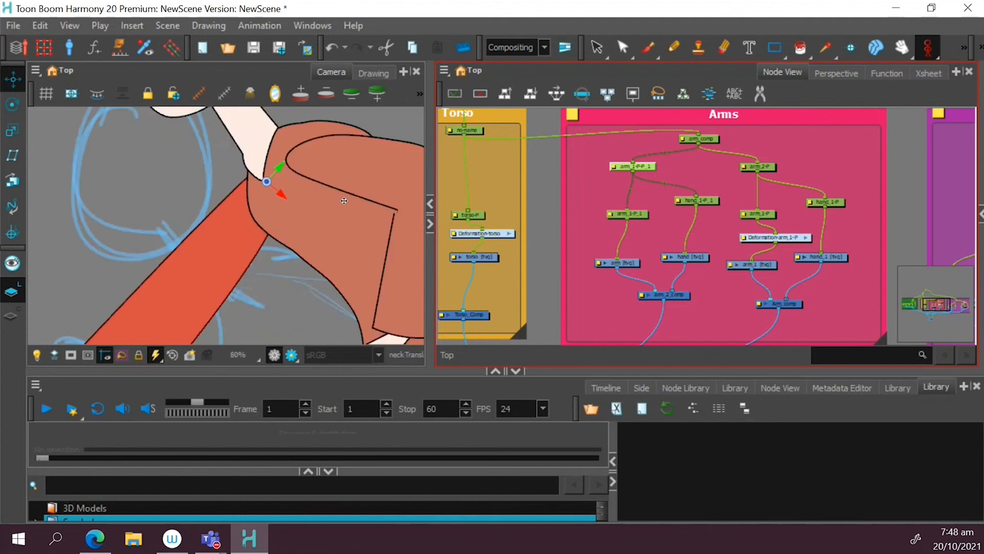
pyautogui.scroll(3, 344, 201)
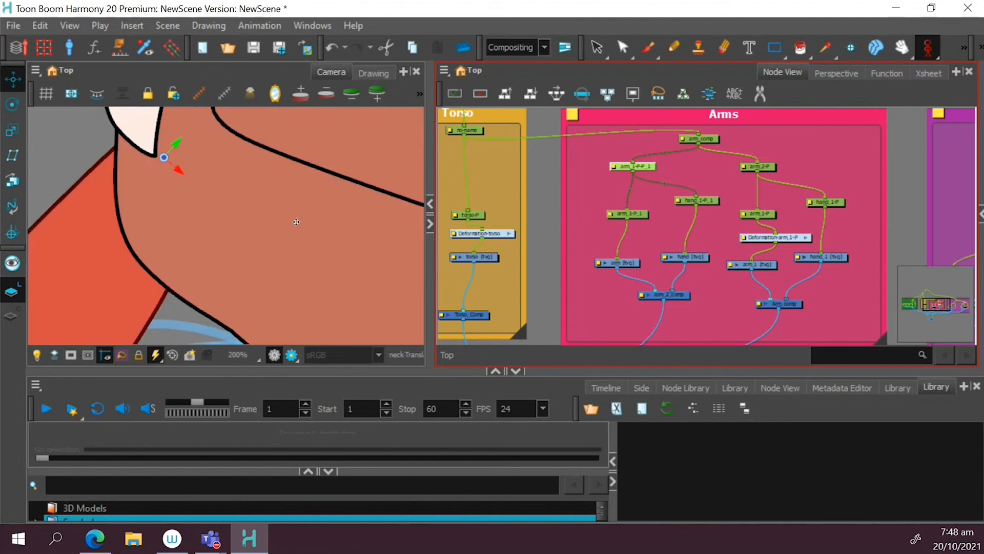
pyautogui.moveTo(84, 144); pyautogui.dragTo(266, 185)
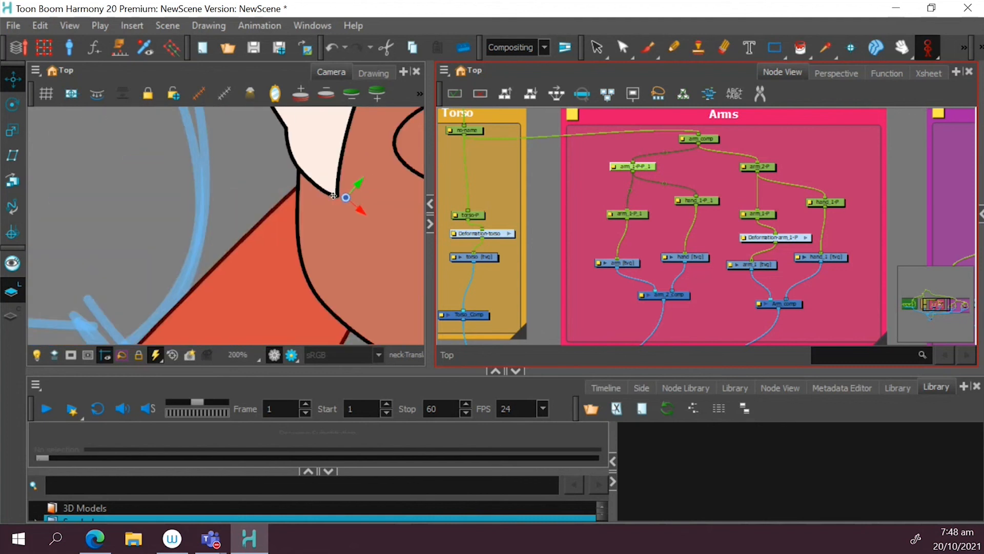
pyautogui.moveTo(346, 198)
pyautogui.mouseDown()
pyautogui.moveTo(267, 195)
pyautogui.moveTo(378, 176)
pyautogui.moveTo(272, 186)
pyautogui.moveTo(352, 197)
pyautogui.mouseUp()
pyautogui.scroll(-4, 351, 194)
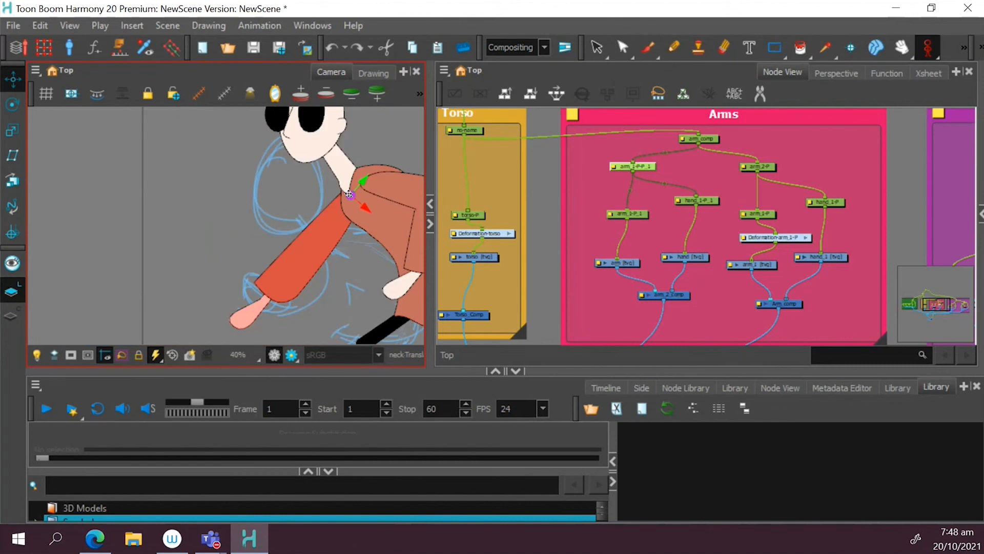
pyautogui.scroll(3, 349, 188)
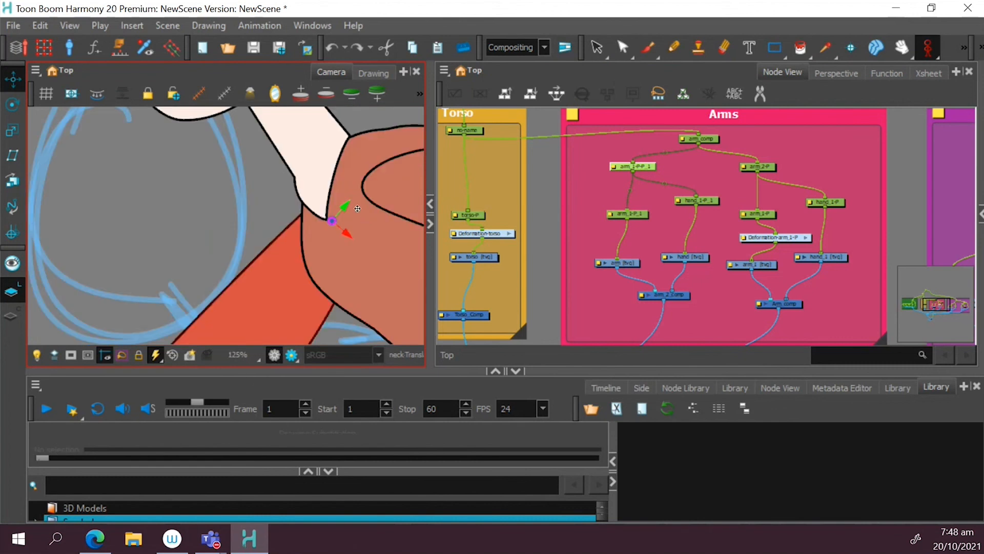
pyautogui.scroll(-4, 358, 208)
pyautogui.scroll(4, 364, 221)
pyautogui.scroll(-4, 379, 216)
pyautogui.scroll(3, 388, 208)
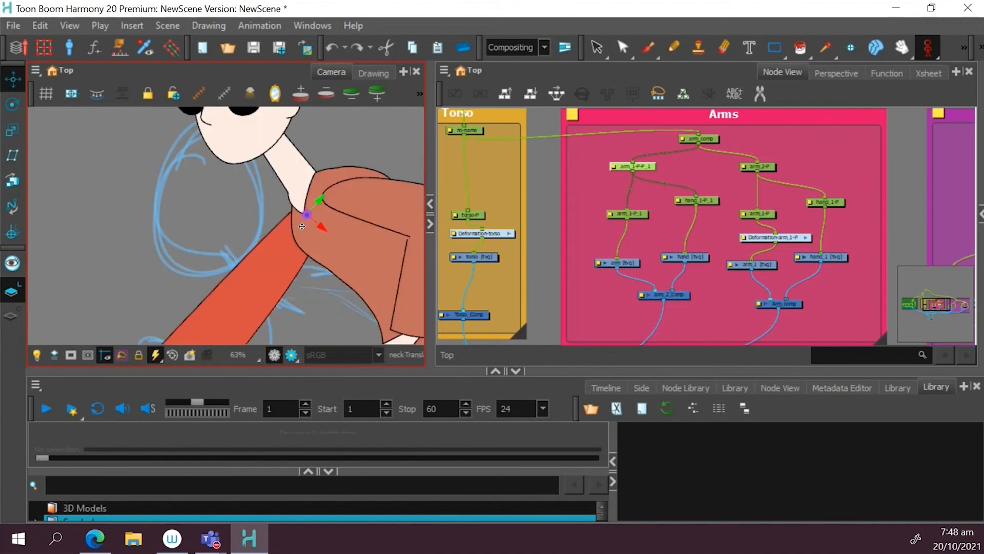
# - Try to rotate the whole arm around its shoulder pivot with the arm_1-P-P_1 peg and the Transform tool, and undo the rotation
pyautogui.click(604, 184)
pyautogui.click(623, 165)
pyautogui.scroll(-7, 256, 187)
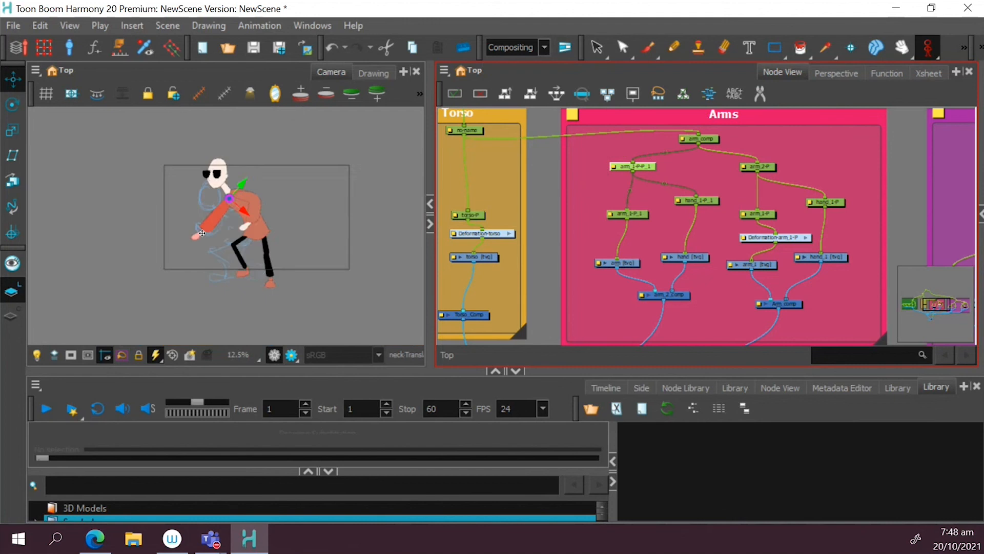
pyautogui.scroll(1, 247, 192)
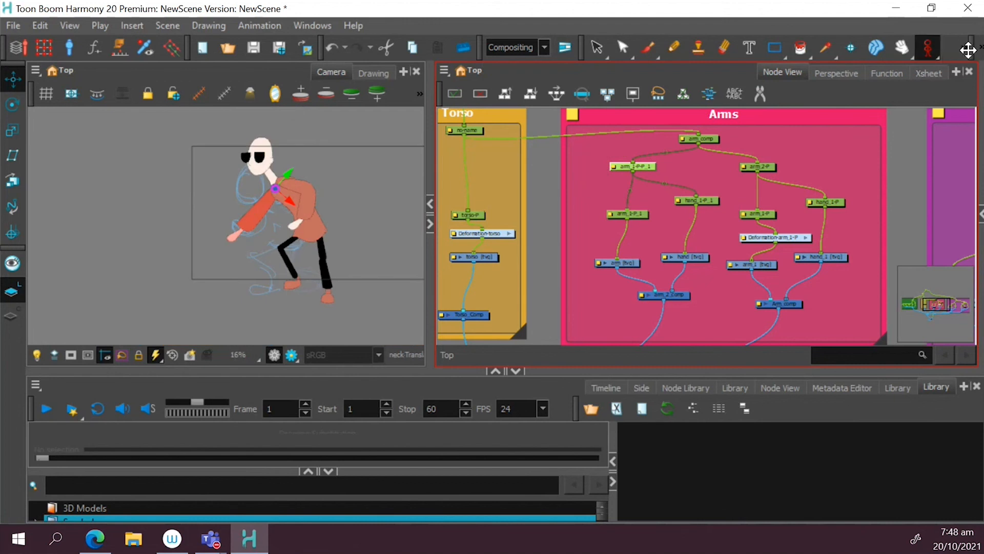
pyautogui.click(964, 47)
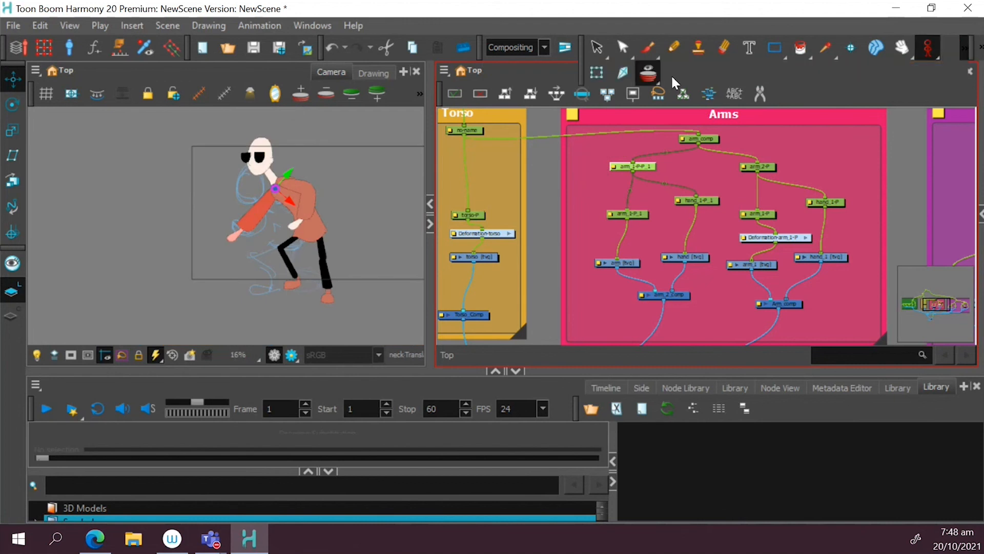
pyautogui.click(596, 73)
pyautogui.scroll(2, 253, 196)
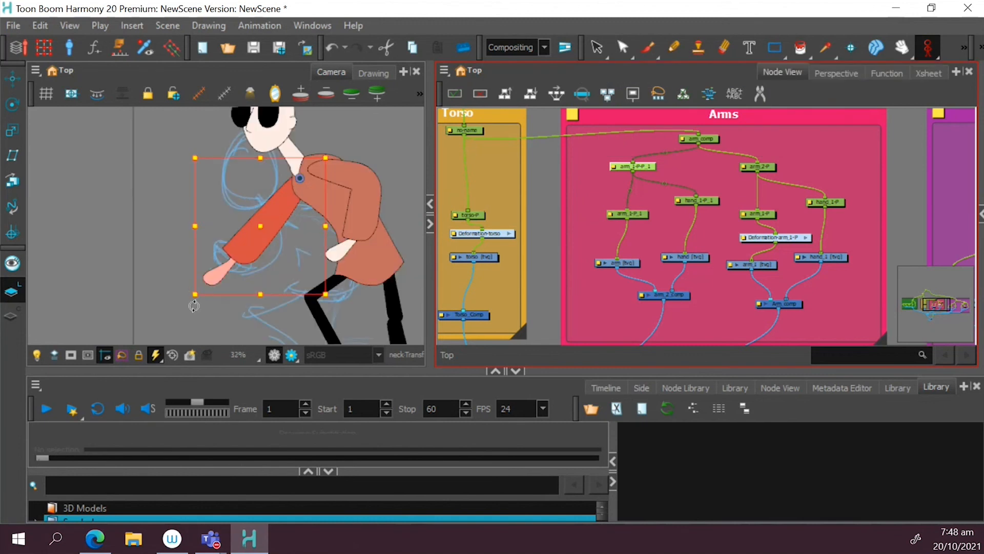
pyautogui.moveTo(194, 306); pyautogui.dragTo(182, 280)
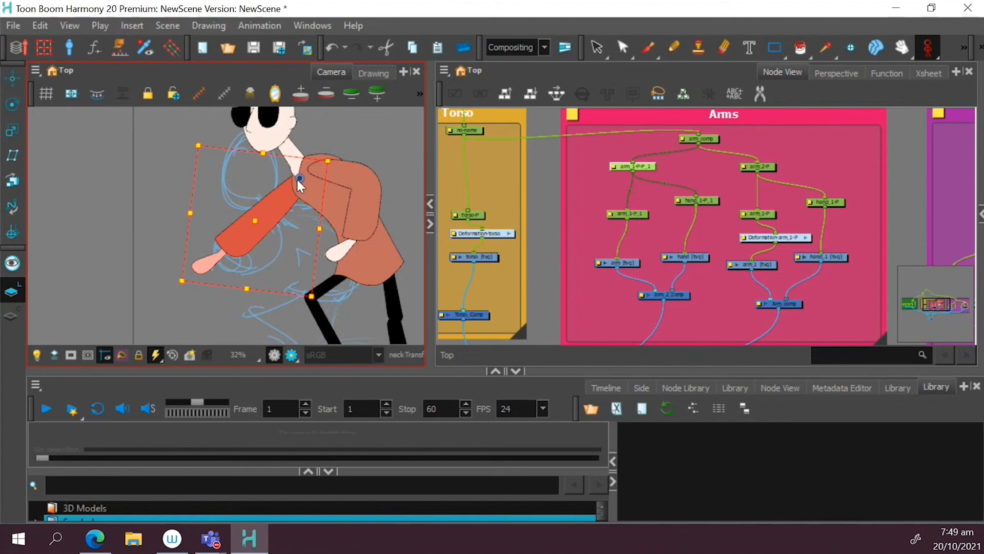
pyautogui.hotkey('ctrl', 'z')
pyautogui.click(590, 168)
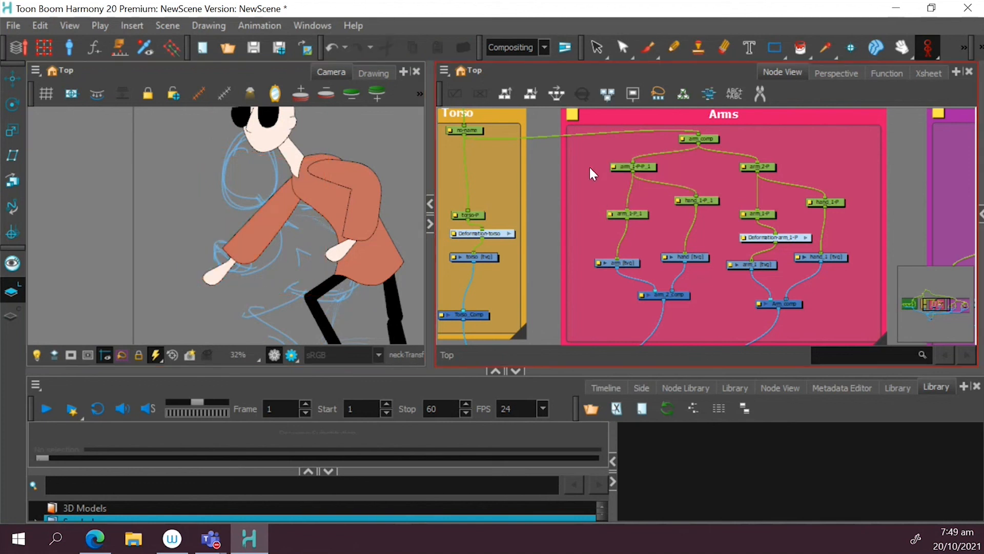
# - Move the hand_1-P_1 peg's pivot to the wrist at the end of the sleeve with the Translate tool
pyautogui.click(694, 201)
pyautogui.click(716, 184)
pyautogui.click(697, 200)
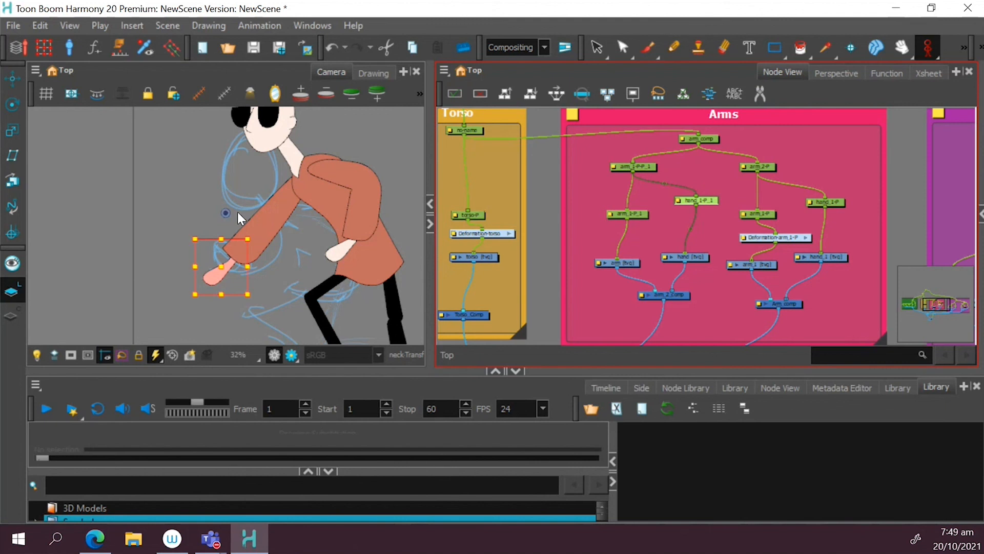
pyautogui.click(681, 226)
pyautogui.click(698, 200)
pyautogui.click(14, 75)
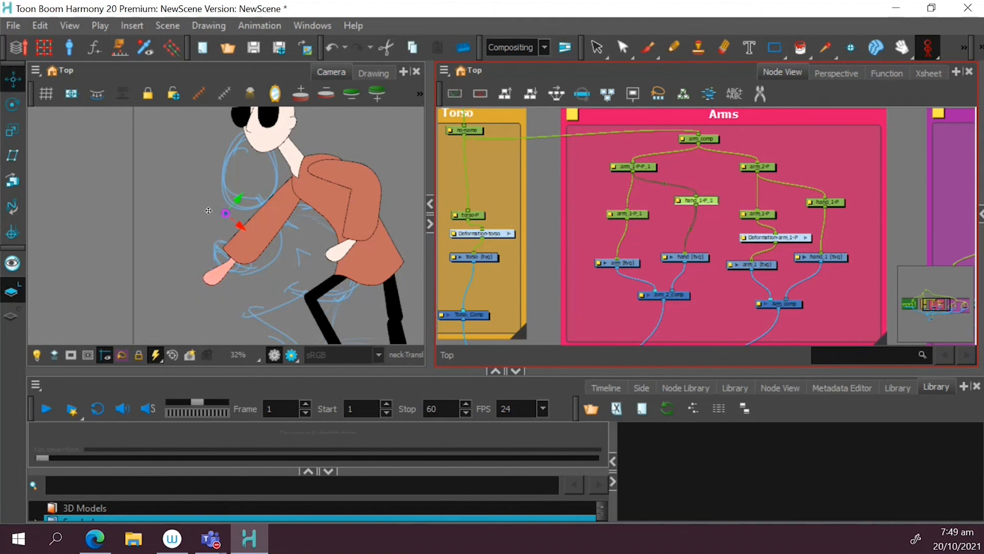
pyautogui.moveTo(226, 213); pyautogui.dragTo(232, 259)
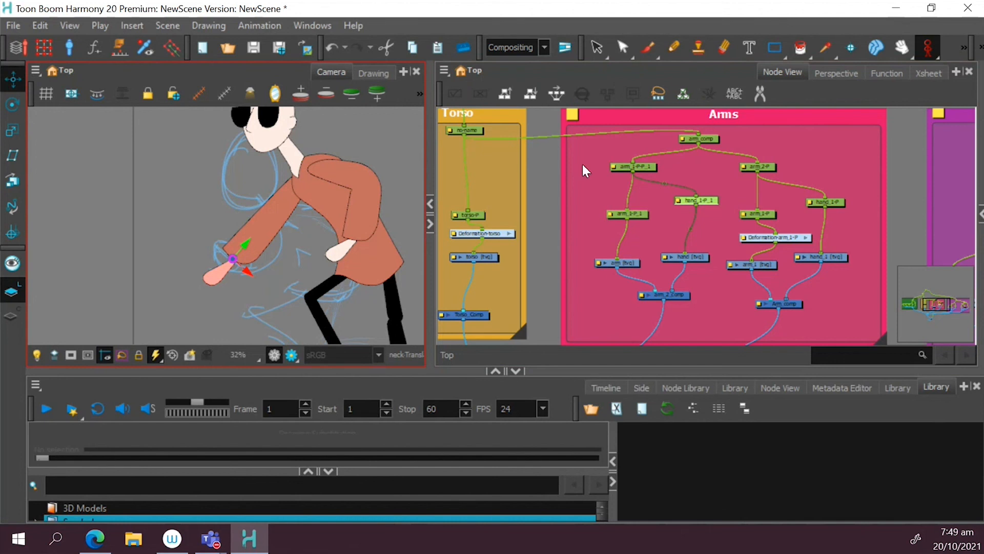
# - Rotate the hand slightly around its wrist pivot with the hand_1-P_1 peg and the Transform tool, and deselect the peg
pyautogui.click(682, 213)
pyautogui.click(707, 201)
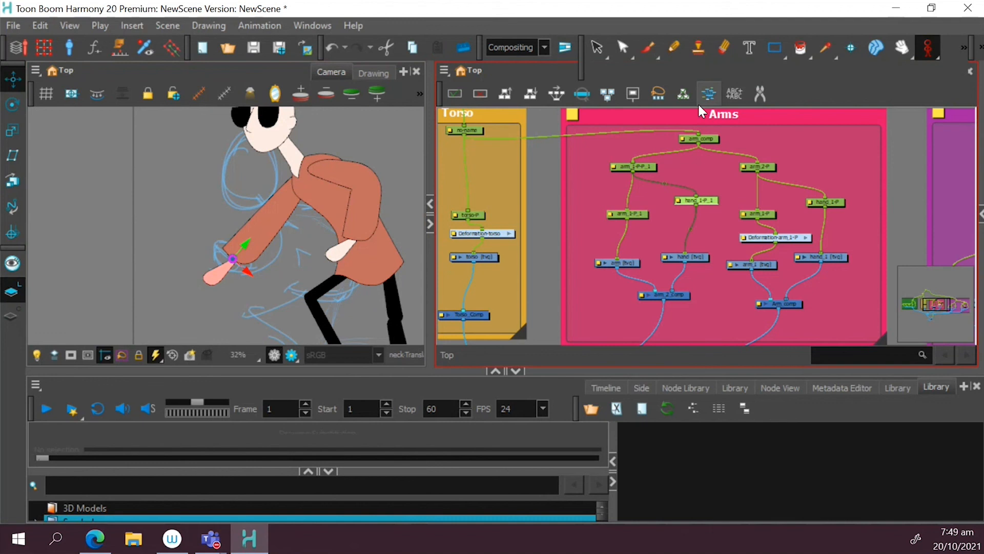
pyautogui.click(964, 47)
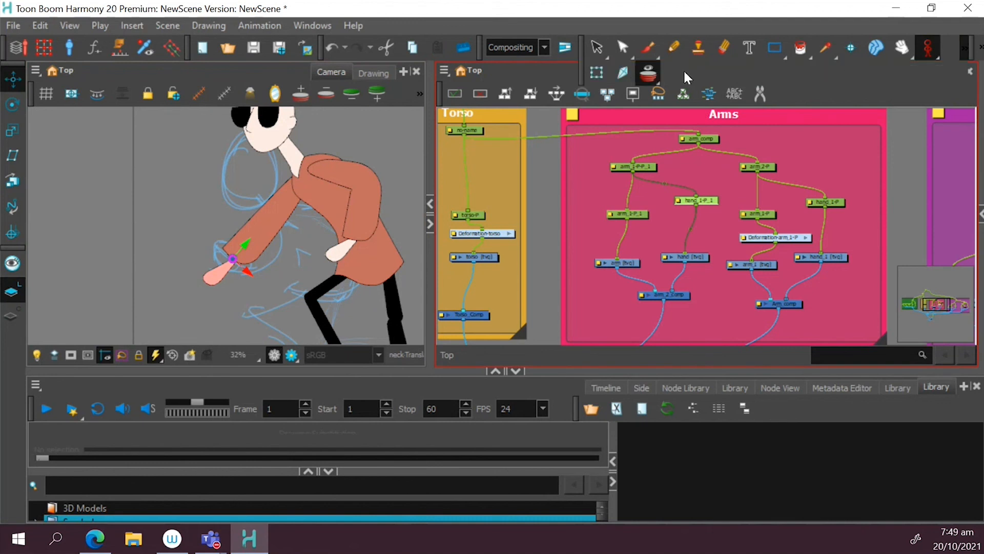
pyautogui.click(600, 73)
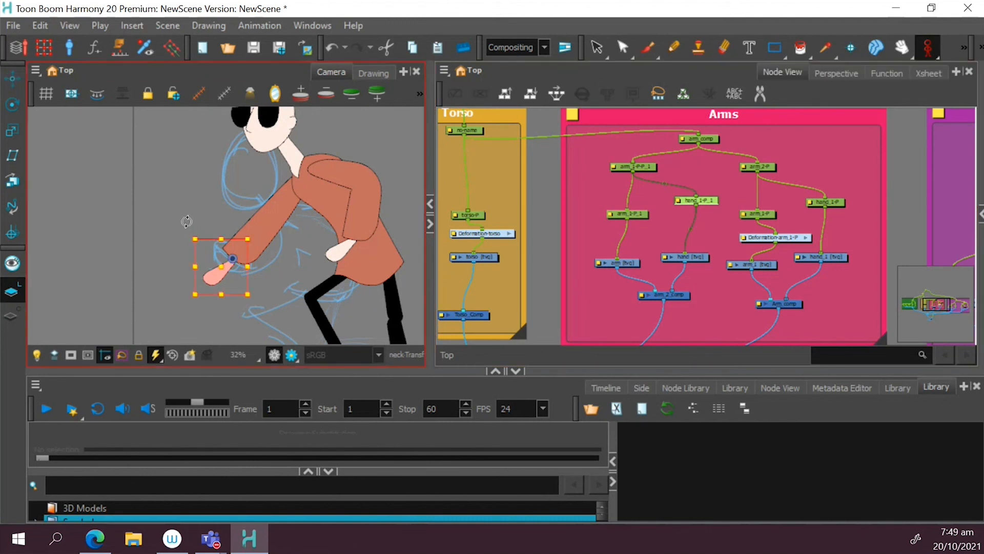
pyautogui.moveTo(202, 207); pyautogui.dragTo(183, 218)
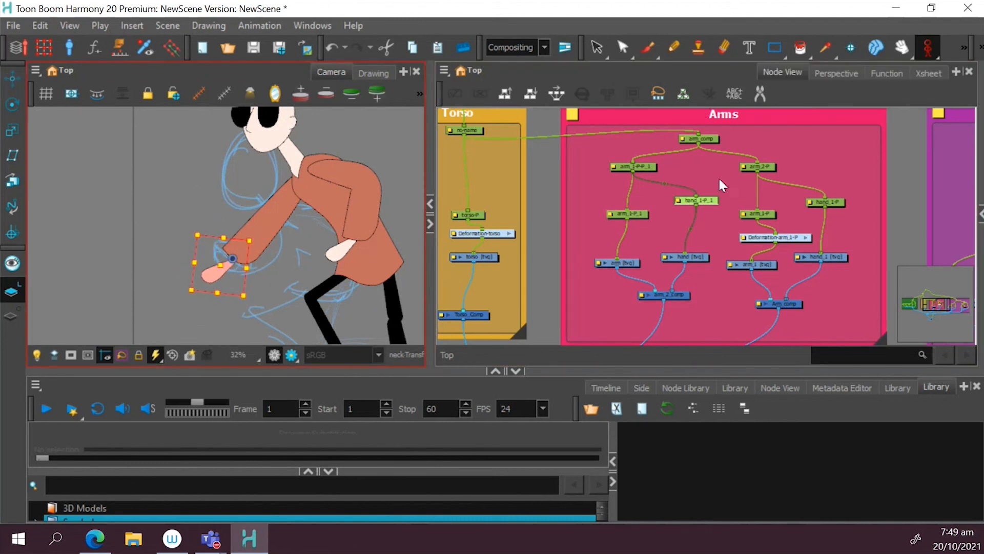
pyautogui.click(704, 174)
# - Examine the peg hierarchy in the Legs backdrop alongside the character's legs in the camera view
pyautogui.scroll(-5, 699, 165)
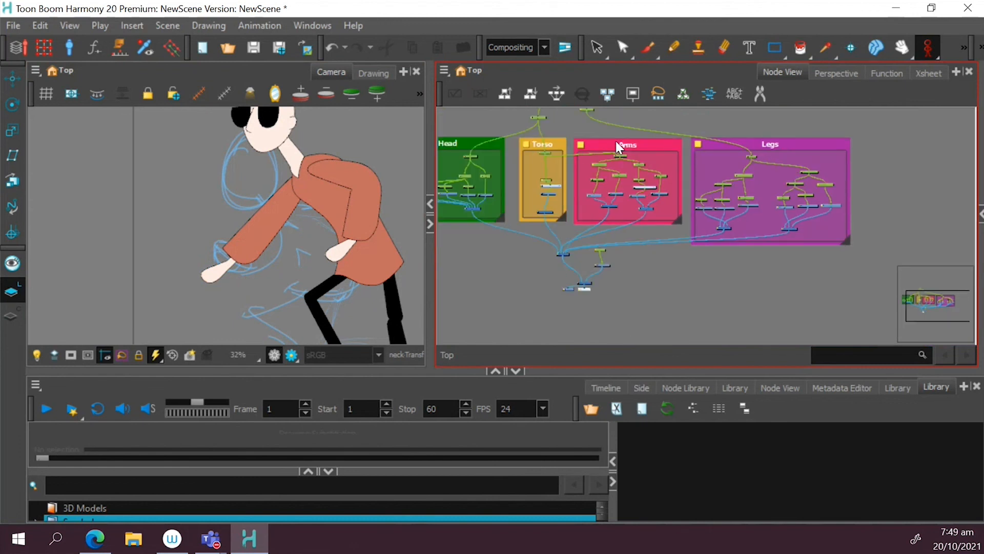
pyautogui.scroll(1, 719, 156)
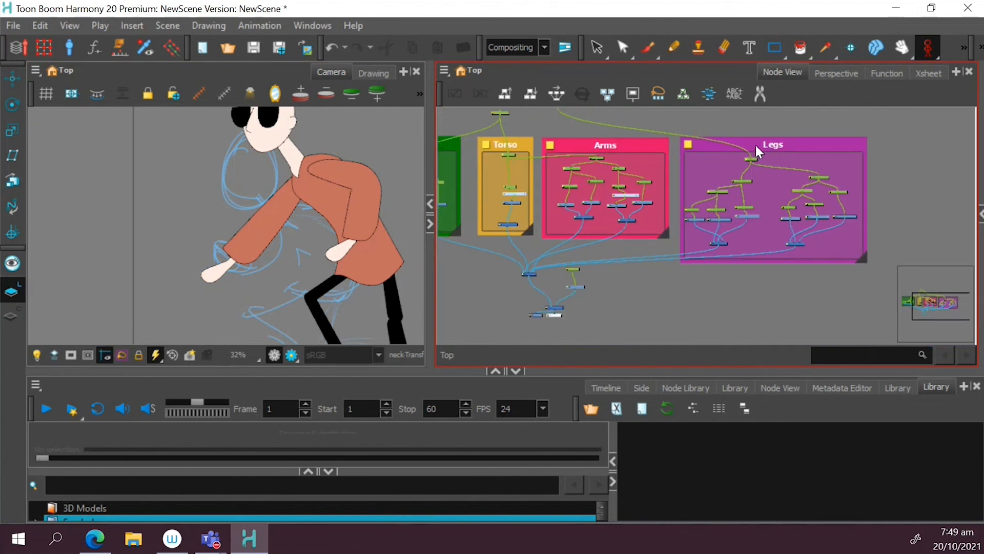
pyautogui.scroll(4, 756, 144)
pyautogui.scroll(-3, 766, 164)
pyautogui.scroll(5, 761, 172)
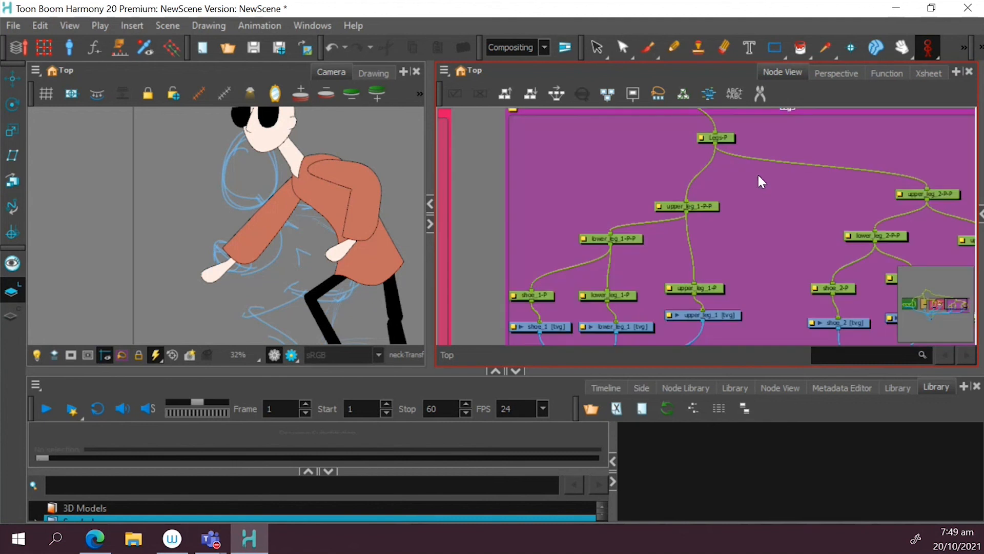
pyautogui.click(730, 189)
pyautogui.scroll(-3, 324, 236)
pyautogui.scroll(3, 337, 256)
pyautogui.scroll(-3, 284, 263)
pyautogui.scroll(5, 307, 256)
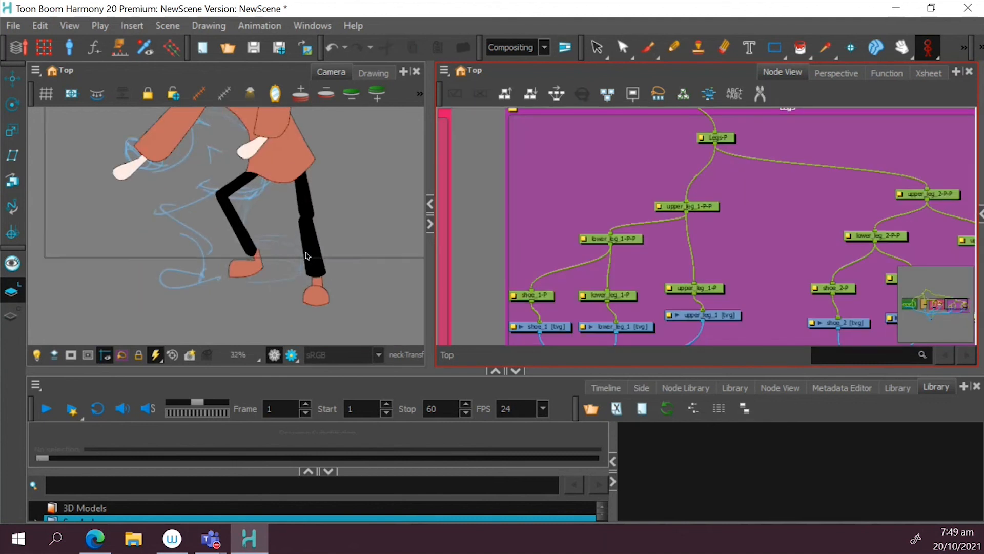
pyautogui.scroll(1, 306, 256)
# - Try to rotate the whole leg from the hip with the upper_leg_1-P-P peg, and undo the rotation
pyautogui.moveTo(627, 179)
pyautogui.mouseDown()
pyautogui.moveTo(705, 221)
pyautogui.moveTo(724, 220)
pyautogui.moveTo(638, 179)
pyautogui.mouseUp()
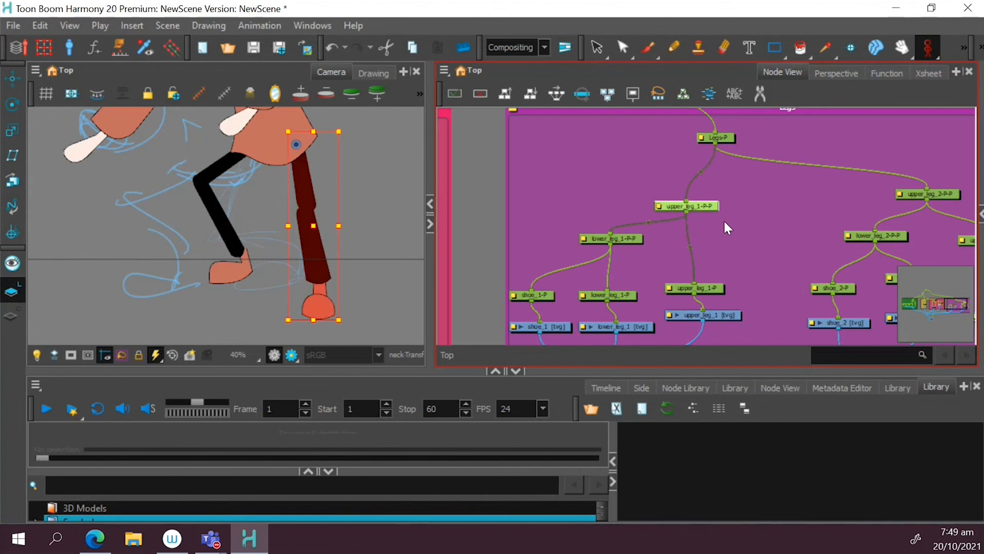
pyautogui.click(725, 217)
pyautogui.click(734, 186)
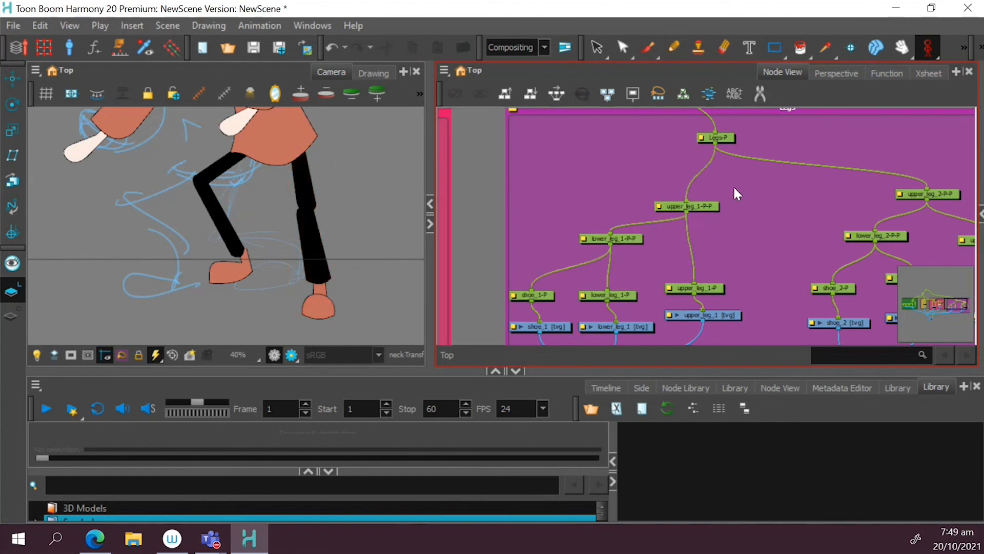
pyautogui.click(684, 205)
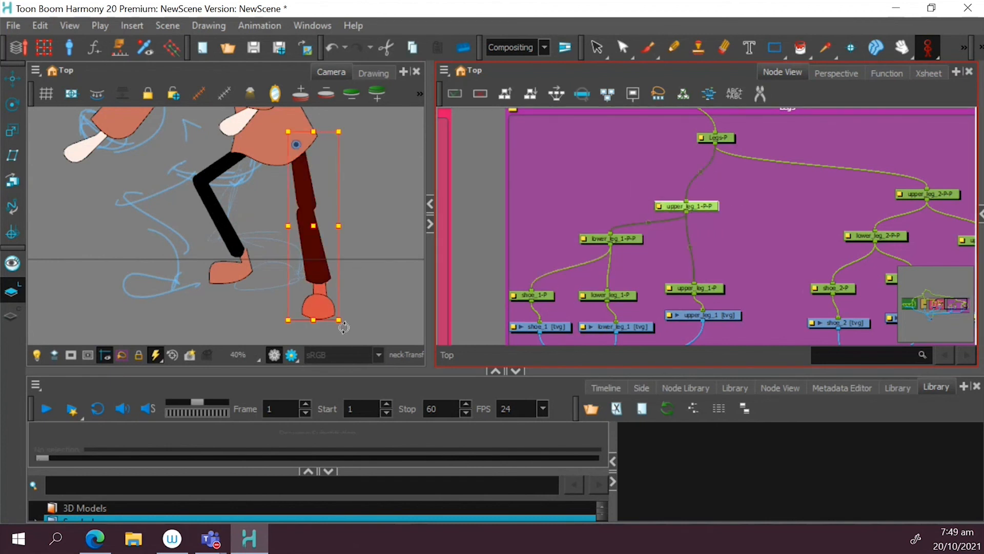
pyautogui.moveTo(352, 328)
pyautogui.mouseDown()
pyautogui.moveTo(375, 329)
pyautogui.moveTo(332, 331)
pyautogui.moveTo(363, 328)
pyautogui.mouseUp()
pyautogui.hotkey('ctrl', 'z')
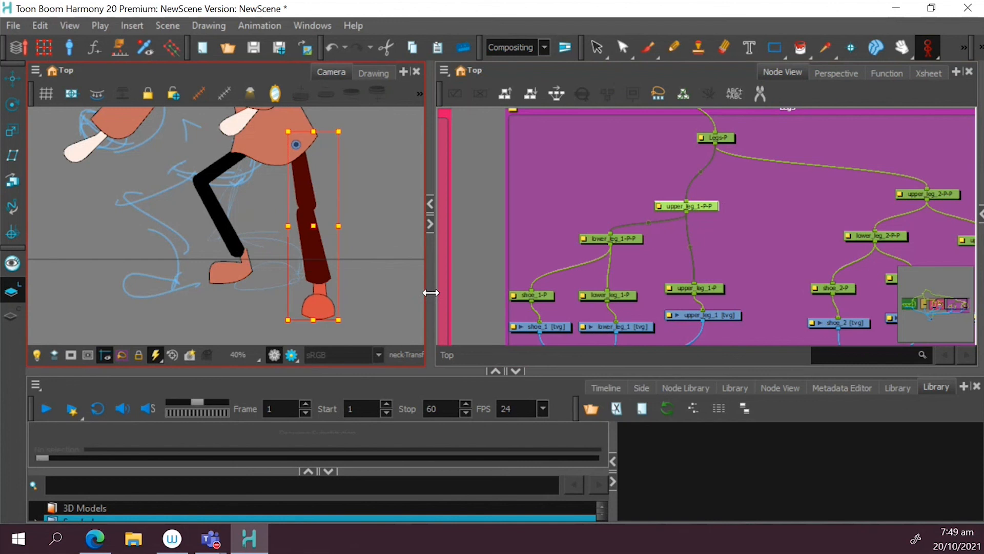
# - Try to rotate only the upper leg with the upper_leg_1-P peg, undo the rotation, and deselect the peg
pyautogui.click(714, 261)
pyautogui.click(712, 288)
pyautogui.moveTo(312, 224); pyautogui.dragTo(304, 211)
pyautogui.hotkey('ctrl', 'z')
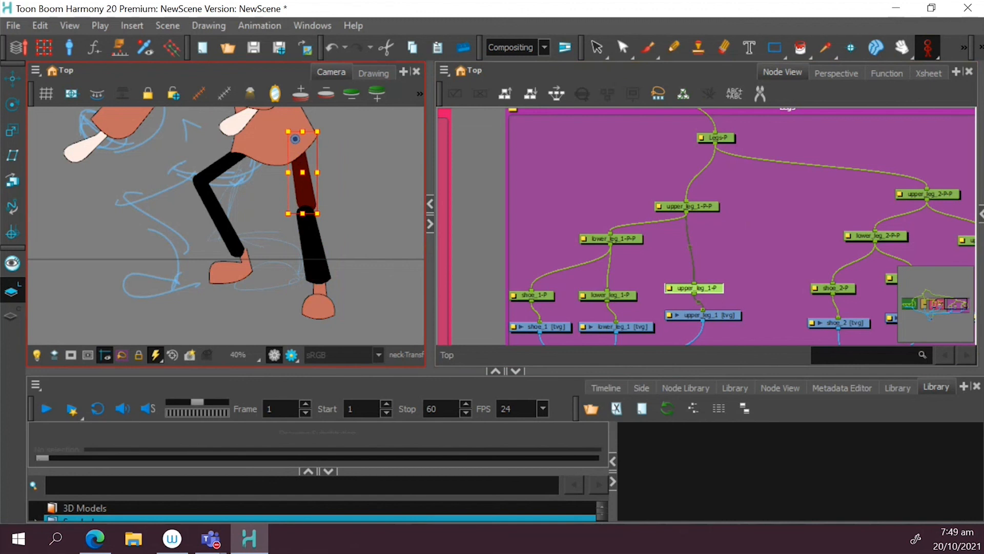
pyautogui.click(676, 290)
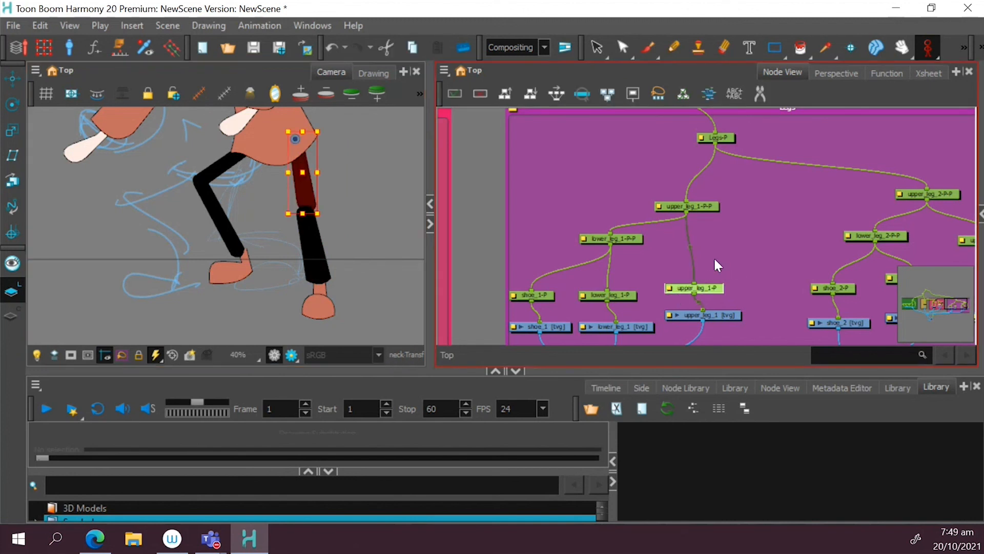
pyautogui.moveTo(749, 270); pyautogui.dragTo(667, 297)
pyautogui.click(723, 228)
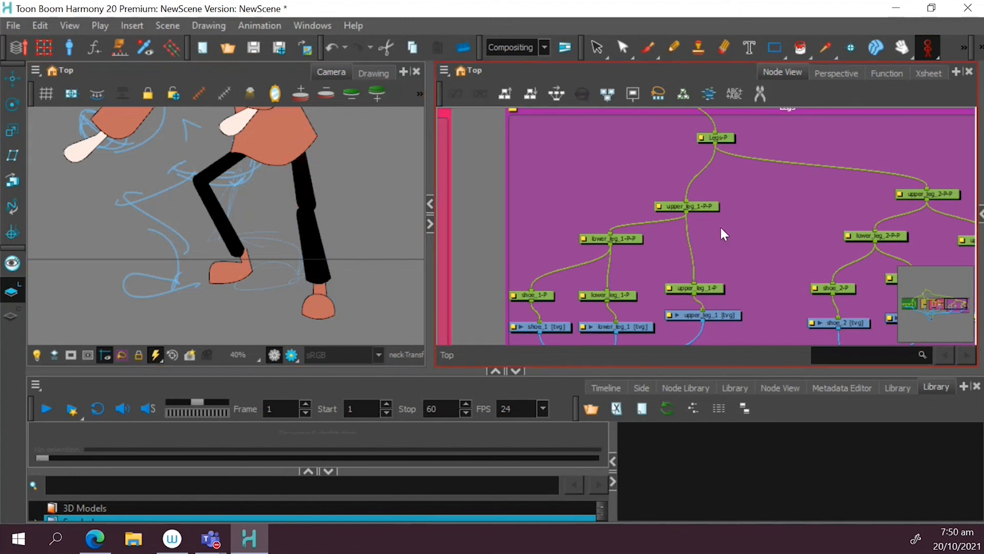
# - Try to rotate the lower leg and shoe around the knee with the lower_leg_1-P-P peg, and undo the rotation
pyautogui.click(691, 208)
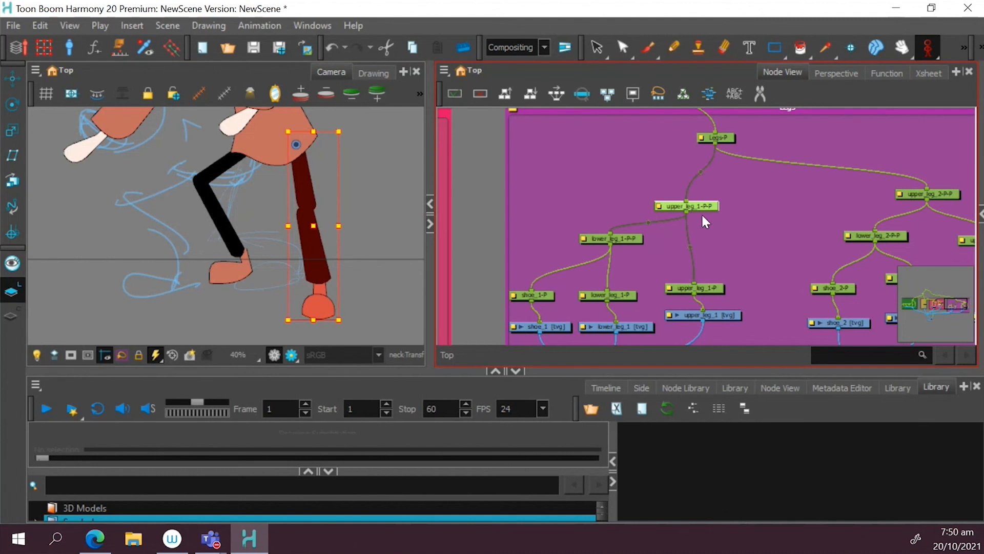
pyautogui.moveTo(740, 222); pyautogui.dragTo(598, 261)
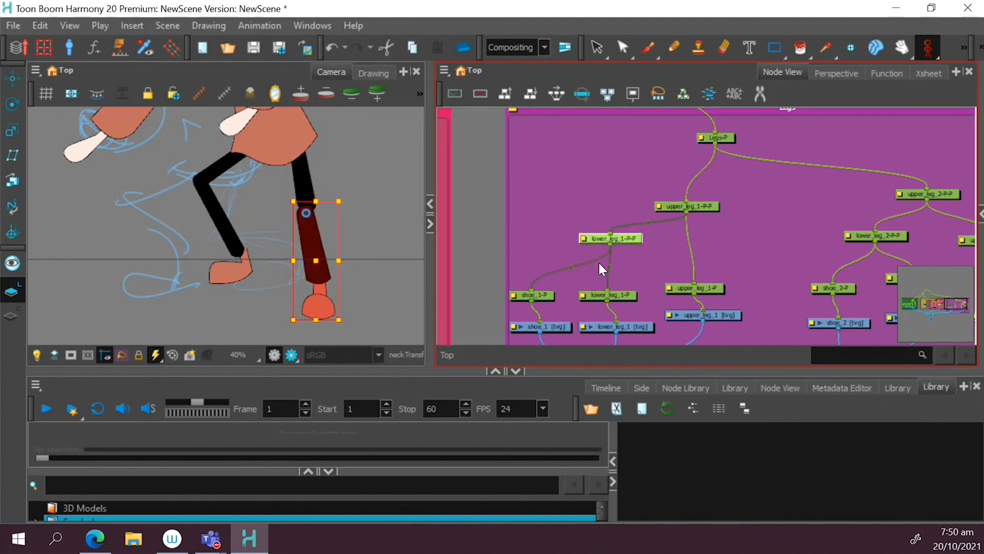
pyautogui.moveTo(346, 334)
pyautogui.mouseDown()
pyautogui.moveTo(365, 317)
pyautogui.moveTo(335, 329)
pyautogui.moveTo(376, 310)
pyautogui.moveTo(336, 328)
pyautogui.mouseUp()
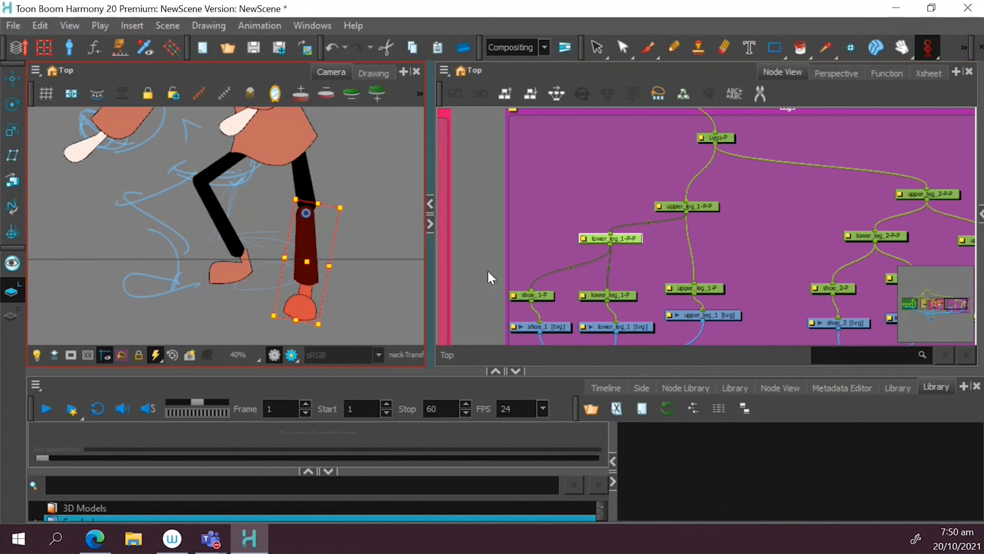
pyautogui.hotkey('ctrl', 'z')
# - Try to rotate only the shoe with the shoe_1-P peg, undo each rotation, and deselect the peg
pyautogui.moveTo(517, 262); pyautogui.dragTo(536, 305)
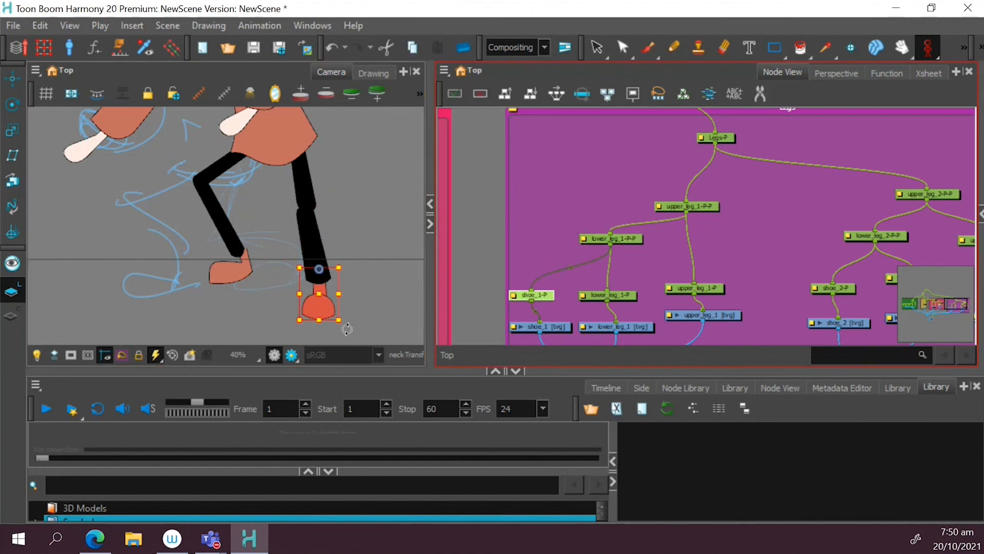
pyautogui.moveTo(339, 294); pyautogui.dragTo(329, 294)
pyautogui.hotkey('ctrl', 'z')
pyautogui.moveTo(344, 328)
pyautogui.mouseDown()
pyautogui.moveTo(304, 332)
pyautogui.moveTo(336, 327)
pyautogui.mouseUp()
pyautogui.hotkey('ctrl', 'z')
pyautogui.click(736, 204)
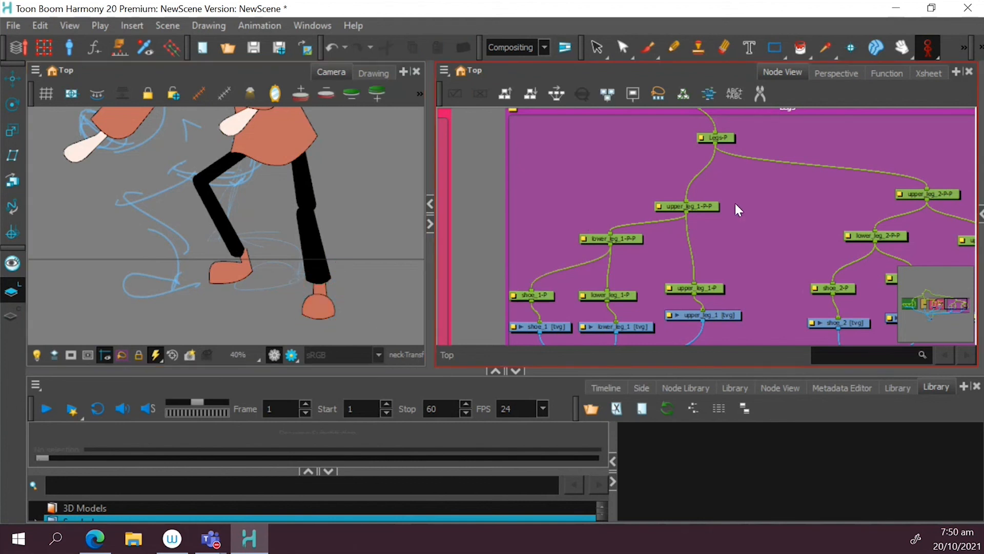
# - Examine the second leg's peg hierarchy in the Legs backdrop and check which parts the Legs-P peg controls
pyautogui.moveTo(735, 203); pyautogui.dragTo(616, 203)
pyautogui.scroll(1, 751, 211)
pyautogui.moveTo(716, 216); pyautogui.dragTo(780, 245)
pyautogui.click(781, 252)
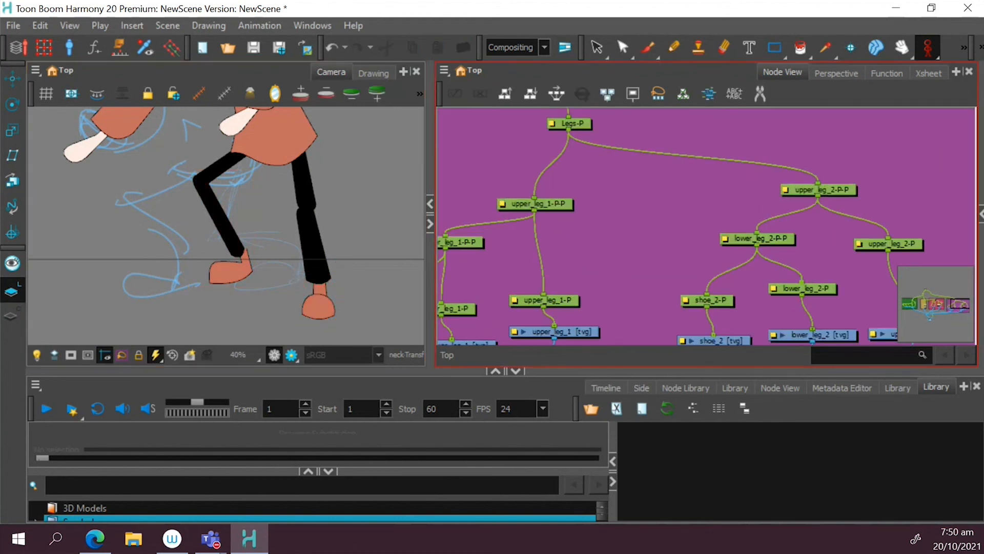
pyautogui.scroll(-3, 147, 221)
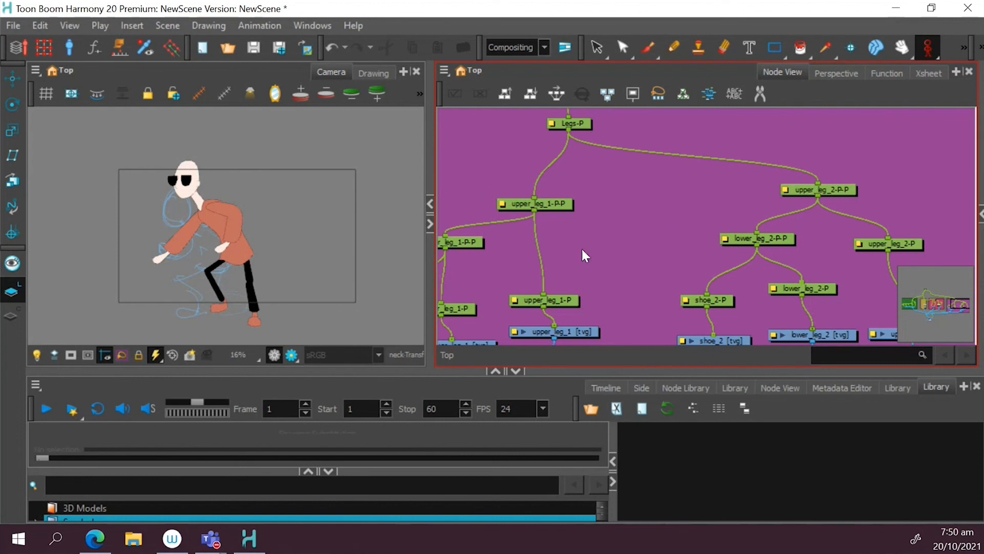
pyautogui.scroll(2, 571, 195)
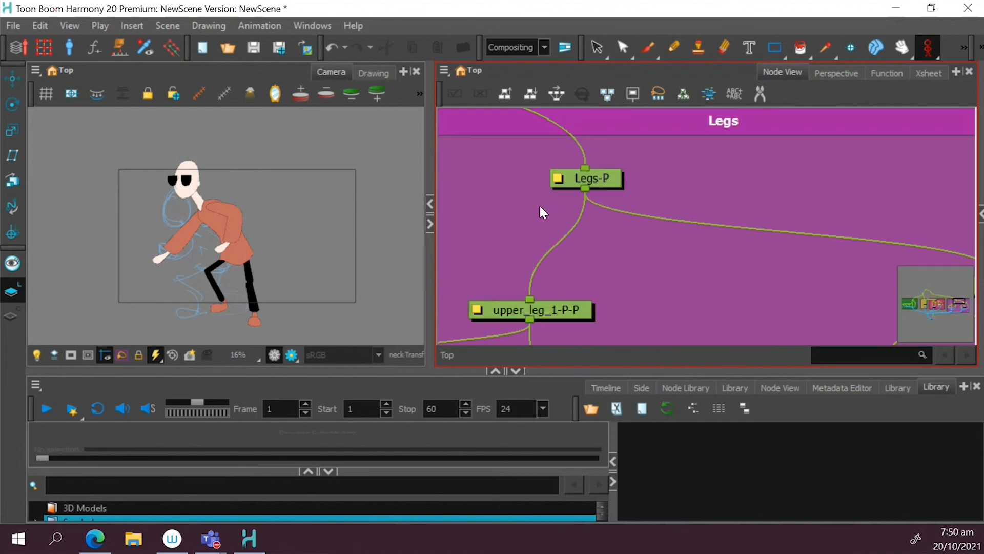
pyautogui.click(595, 178)
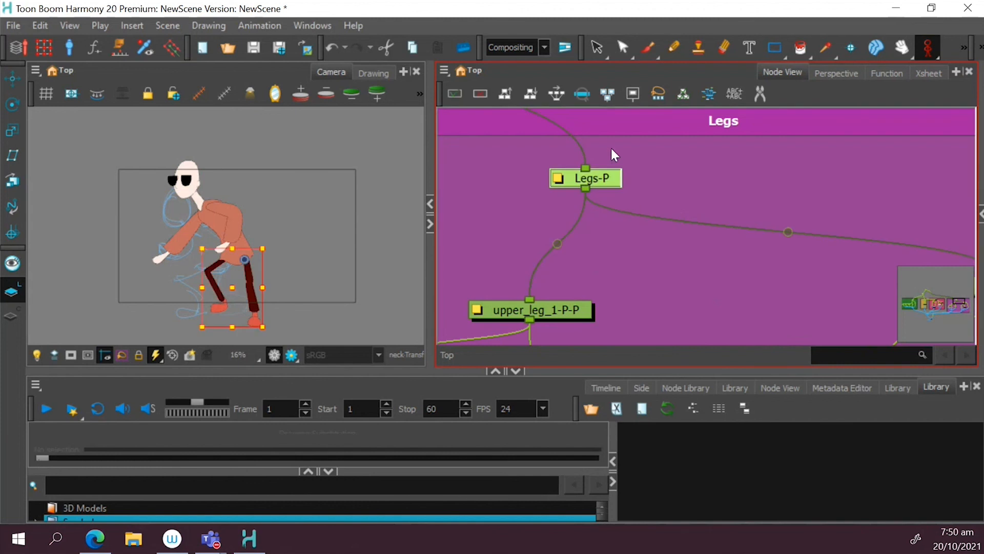
pyautogui.click(511, 202)
# - Select the arm_comp peg in the Arms backdrop and examine the arms it controls and its pivot on the character
pyautogui.scroll(-6, 510, 202)
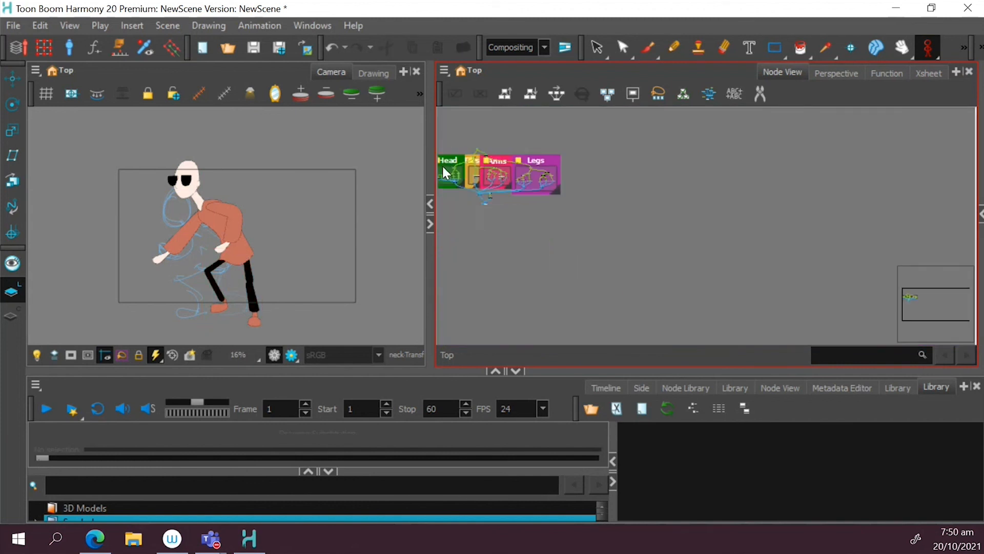
pyautogui.scroll(6, 542, 169)
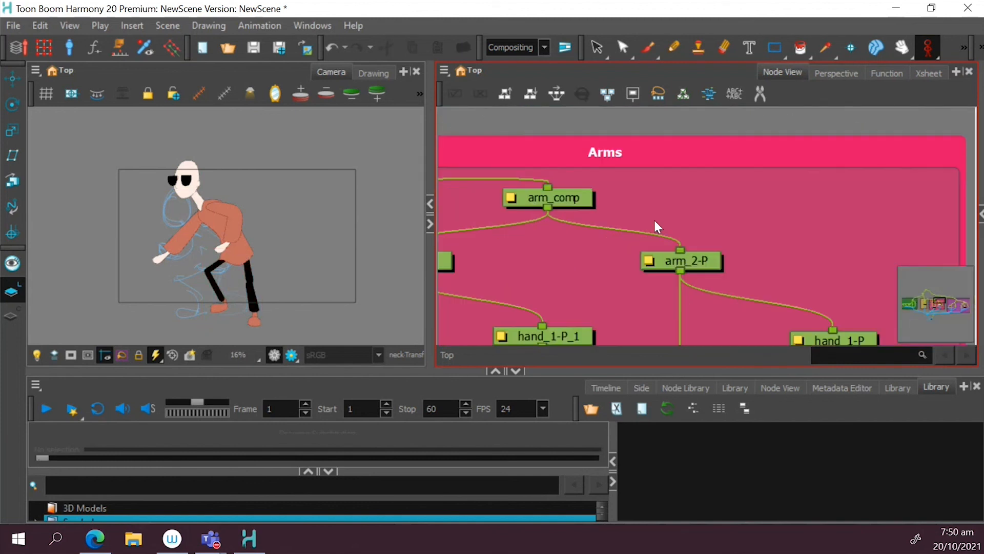
pyautogui.click(551, 198)
pyautogui.scroll(-5, 576, 181)
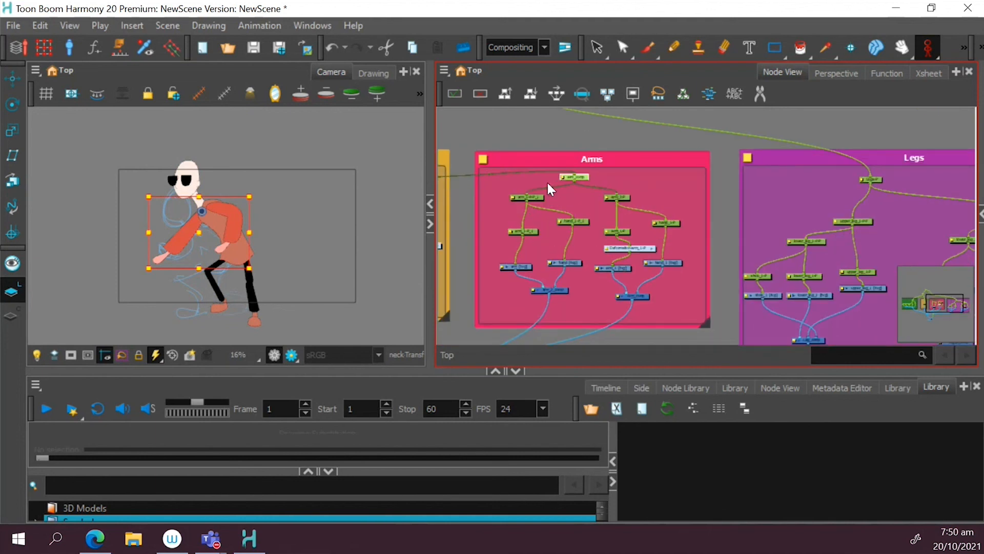
pyautogui.scroll(4, 287, 209)
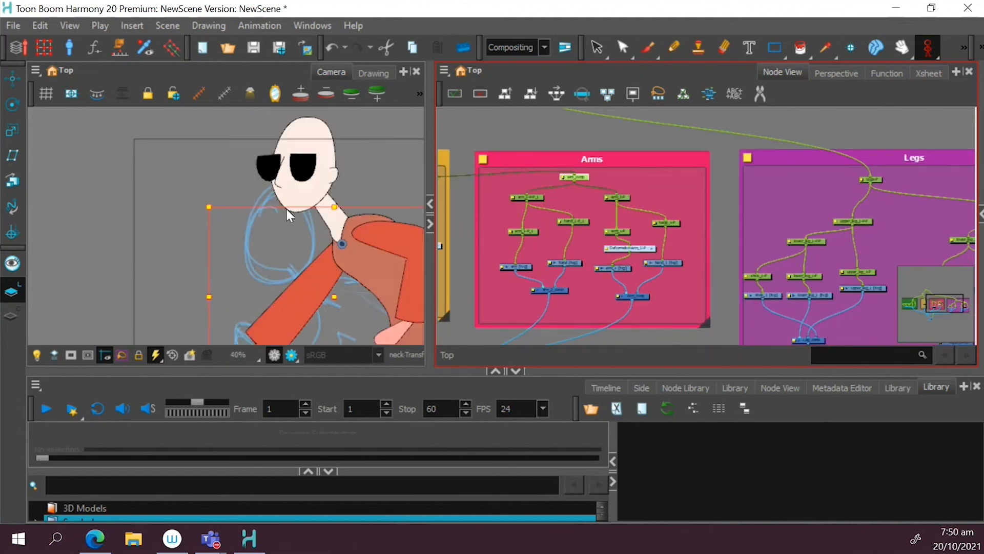
pyautogui.scroll(-4, 320, 213)
pyautogui.scroll(5, 356, 235)
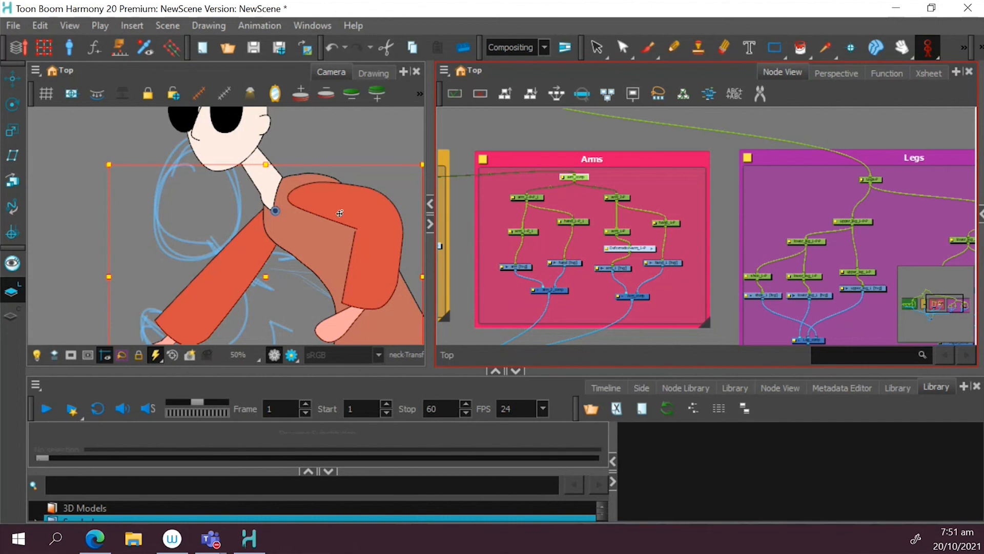
pyautogui.scroll(-3, 338, 212)
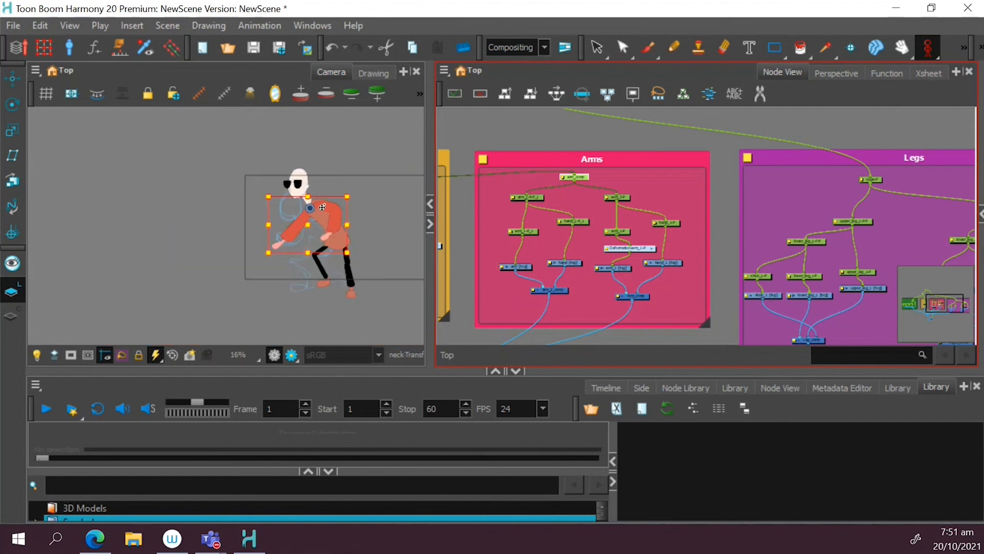
pyautogui.scroll(2, 322, 207)
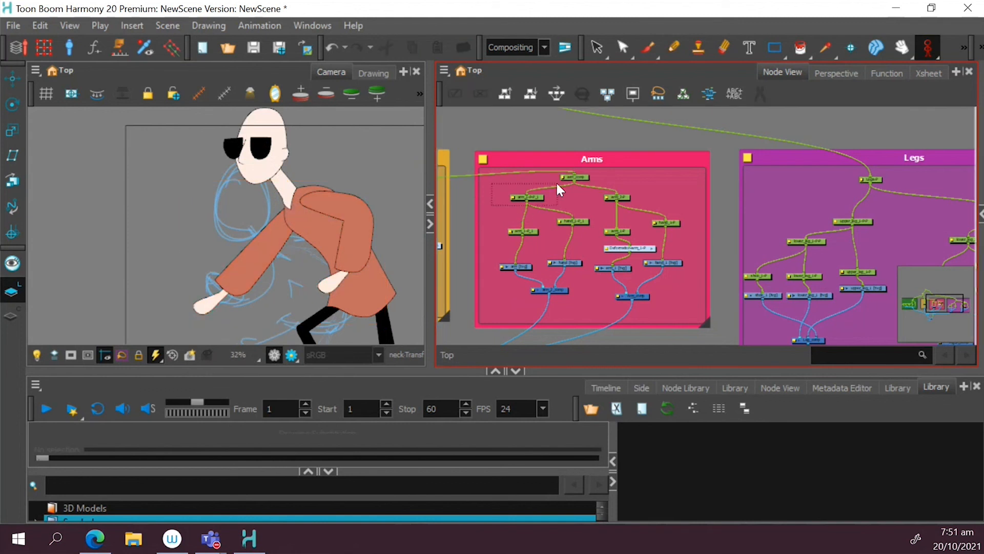
# - Try to rotate the character's outstretched arm and hand with its arm peg, undo the rotation, and clear the peg selection
pyautogui.click(535, 197)
pyautogui.moveTo(180, 327); pyautogui.dragTo(170, 315)
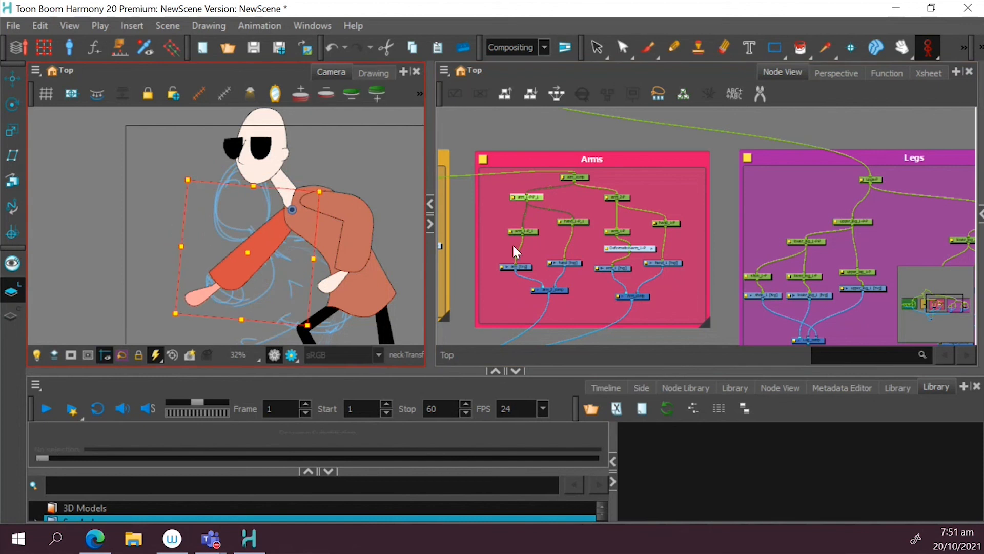
pyautogui.click(539, 254)
pyautogui.click(572, 222)
pyautogui.press('Escape')
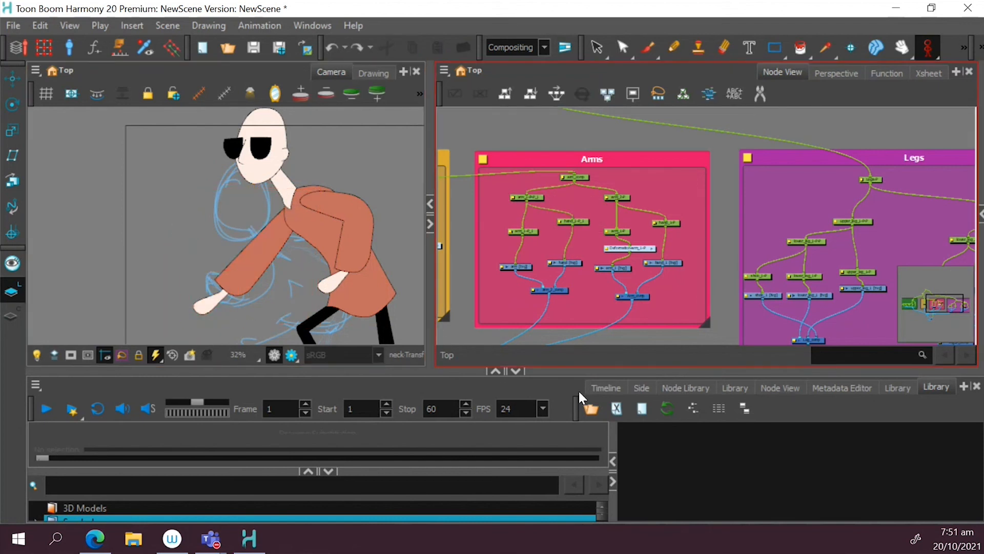
# - Show the Timeline and scrub between frames 18 and 21 to compare the crouching and standing poses, stopping at frame 20
pyautogui.click(599, 388)
pyautogui.moveTo(401, 426); pyautogui.dragTo(490, 429)
pyautogui.scroll(-1, 372, 248)
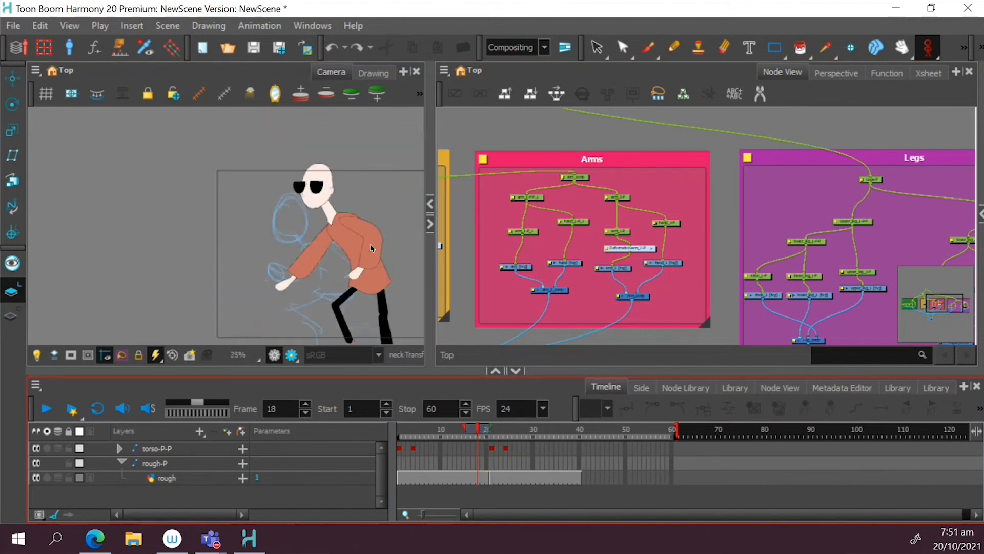
pyautogui.scroll(1, 372, 248)
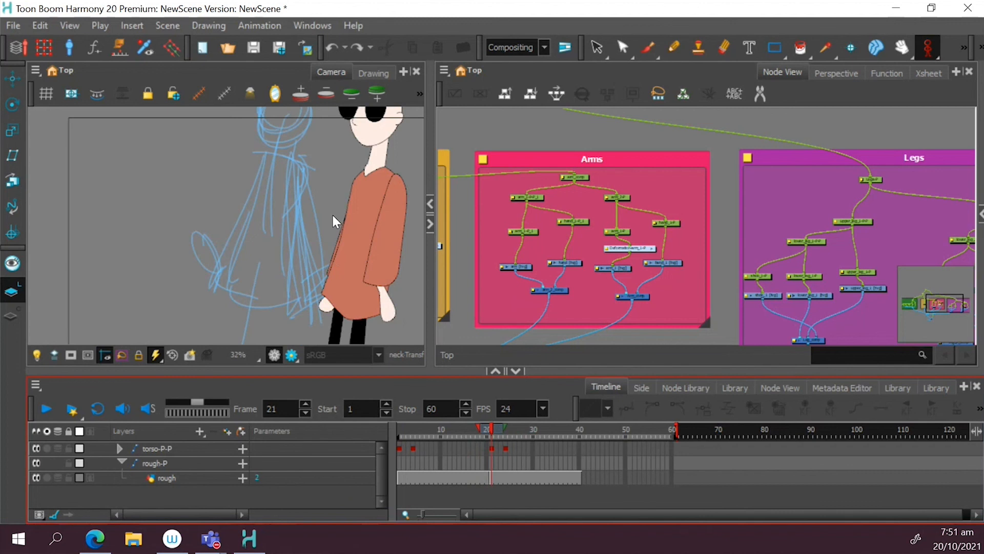
pyautogui.scroll(-2, 331, 215)
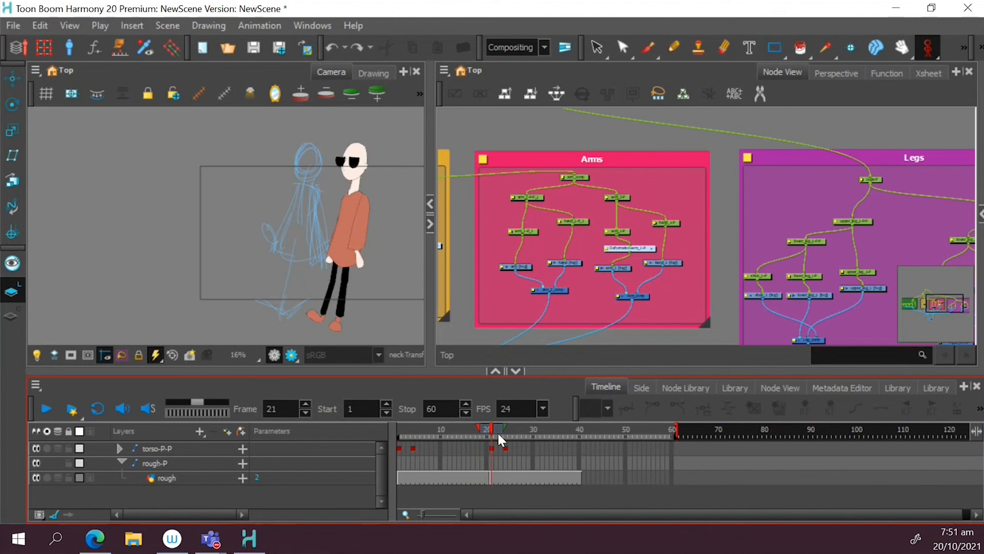
pyautogui.moveTo(497, 432)
pyautogui.mouseDown()
pyautogui.moveTo(486, 426)
pyautogui.moveTo(502, 435)
pyautogui.moveTo(487, 434)
pyautogui.mouseUp()
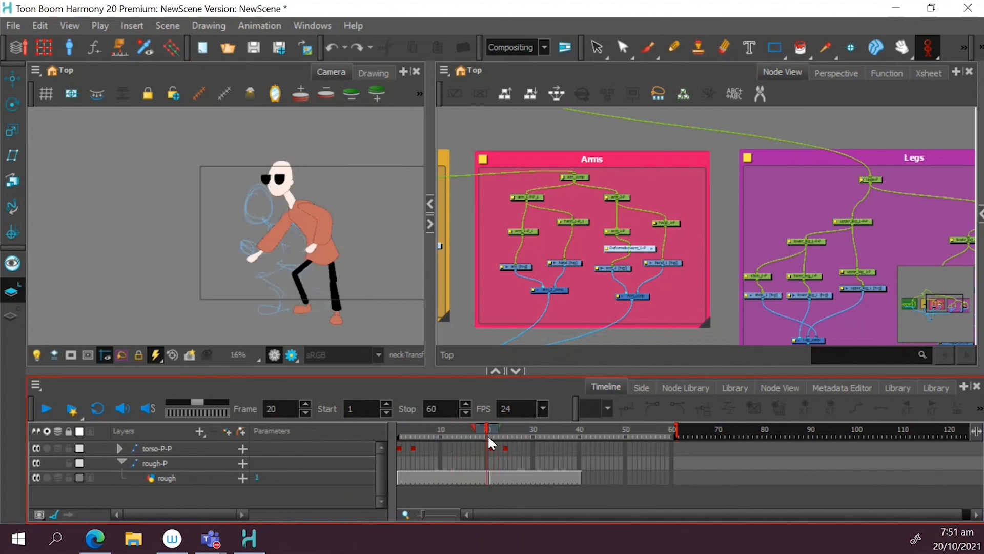
# - Widen the Node View and fit the Head, Torso, Arms and Legs backdrops in it
pyautogui.scroll(-4, 717, 174)
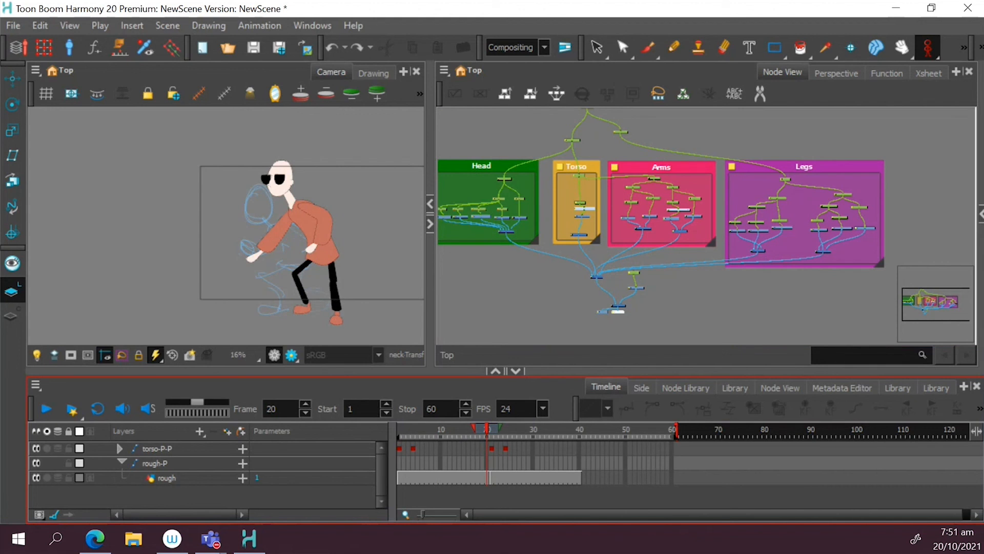
pyautogui.moveTo(429, 277); pyautogui.dragTo(382, 276)
pyautogui.scroll(-3, 533, 282)
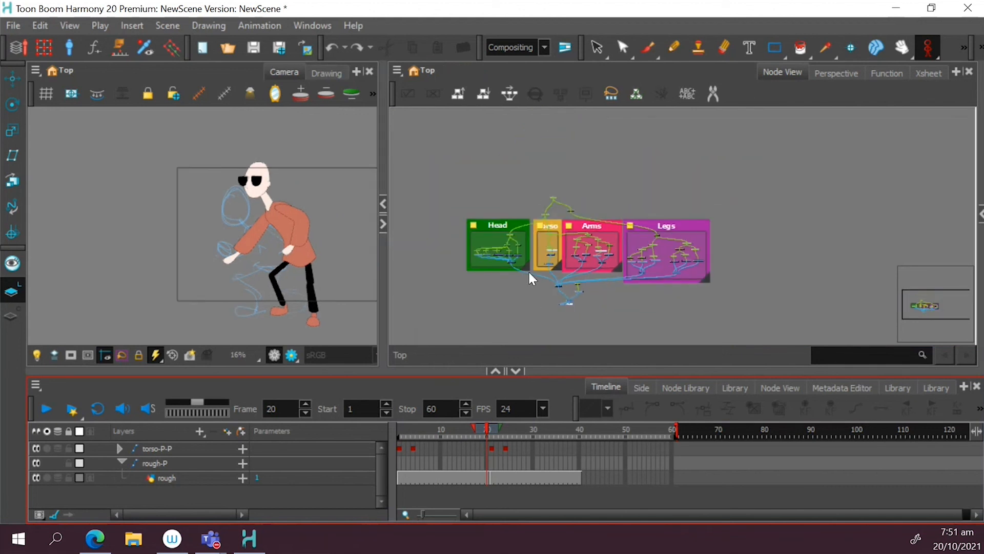
pyautogui.scroll(3, 530, 275)
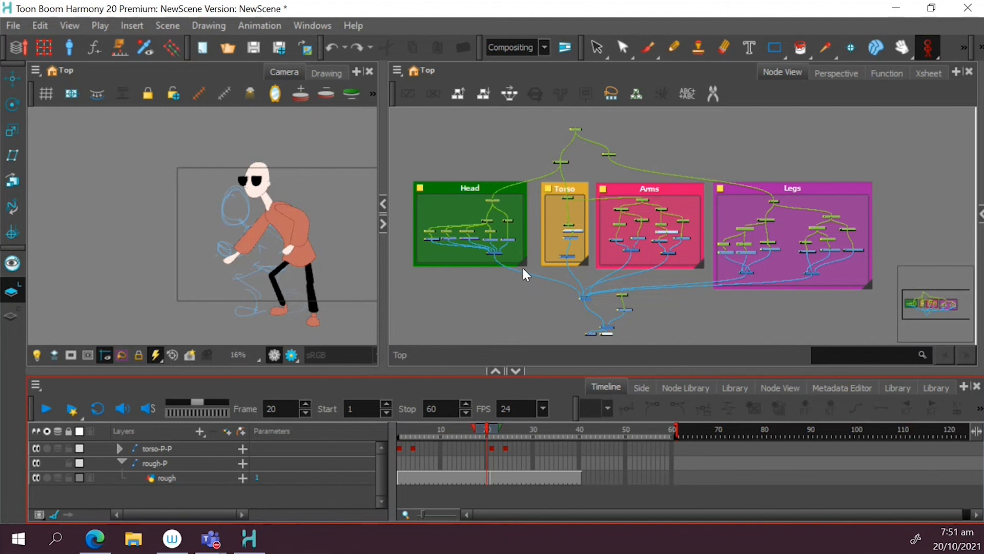
# - Check which parts the rough-P, torso-P-P and arm_comp pegs control by selecting each one, and leave nothing selected
pyautogui.click(624, 308)
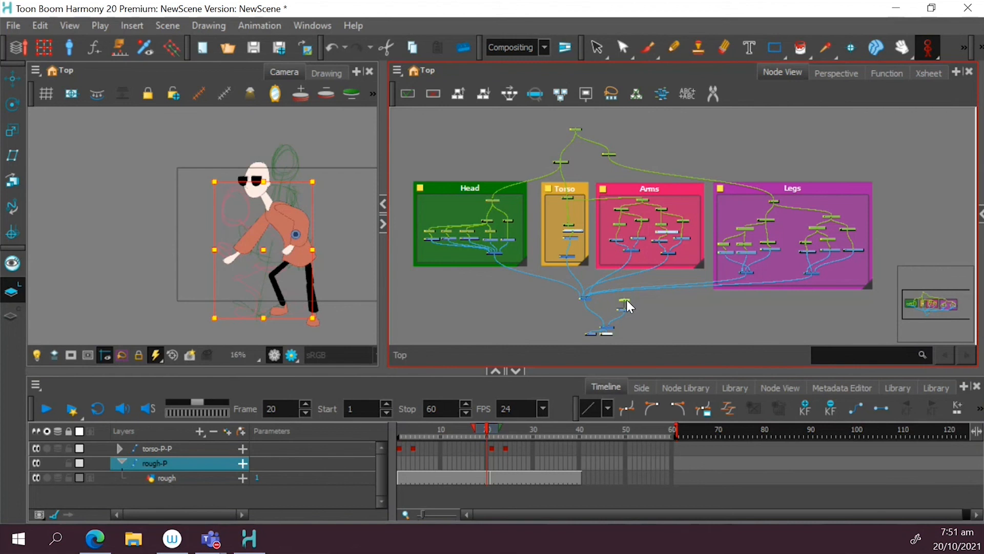
pyautogui.click(646, 306)
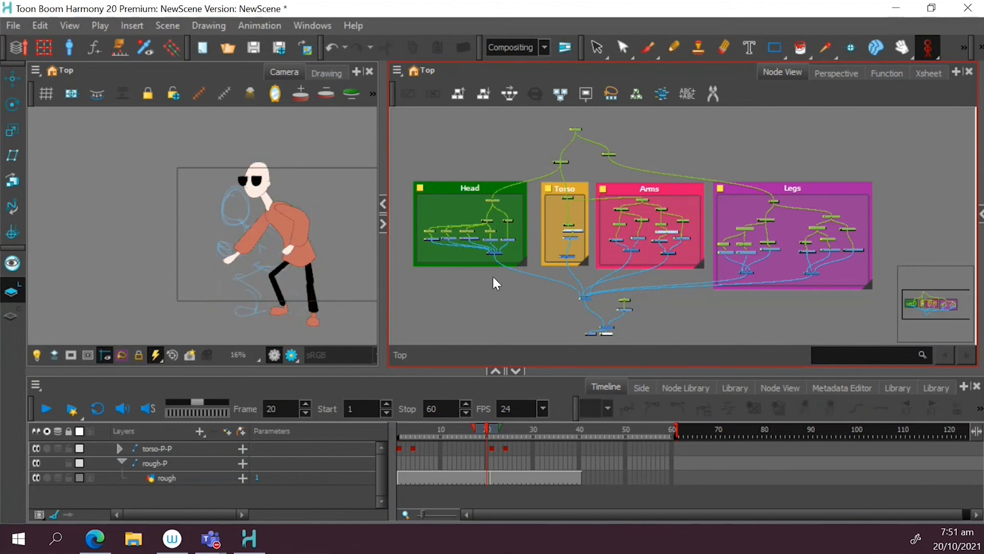
pyautogui.click(476, 191)
pyautogui.click(540, 151)
pyautogui.click(562, 163)
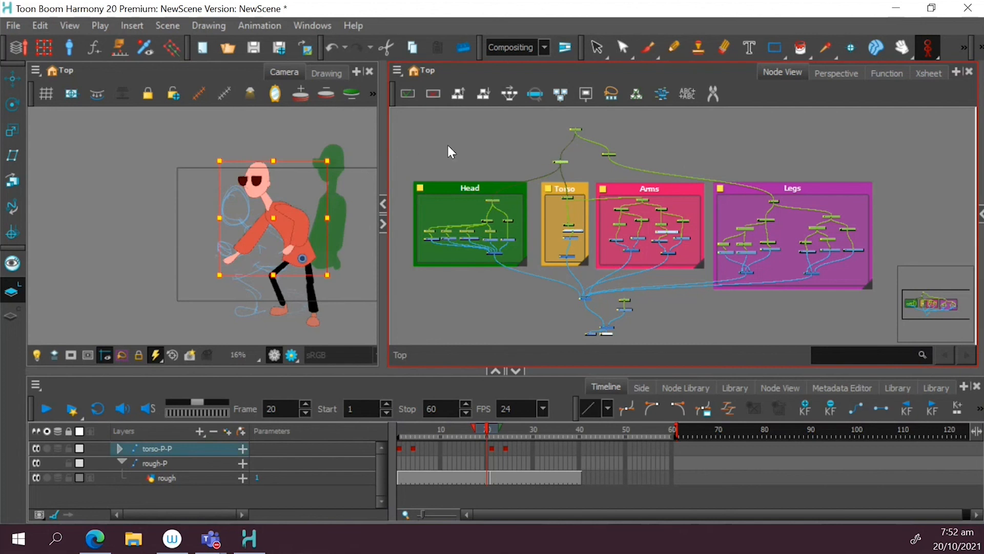
pyautogui.moveTo(208, 149)
pyautogui.mouseDown()
pyautogui.moveTo(238, 131)
pyautogui.moveTo(214, 142)
pyautogui.moveTo(225, 158)
pyautogui.mouseUp()
pyautogui.moveTo(636, 148); pyautogui.dragTo(581, 157)
pyautogui.click(691, 153)
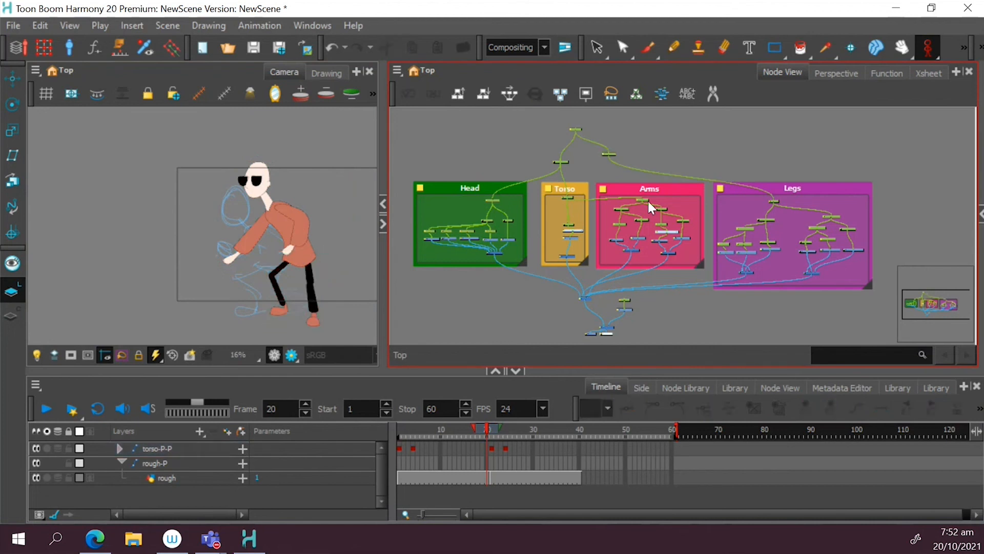
pyautogui.click(647, 200)
pyautogui.click(673, 206)
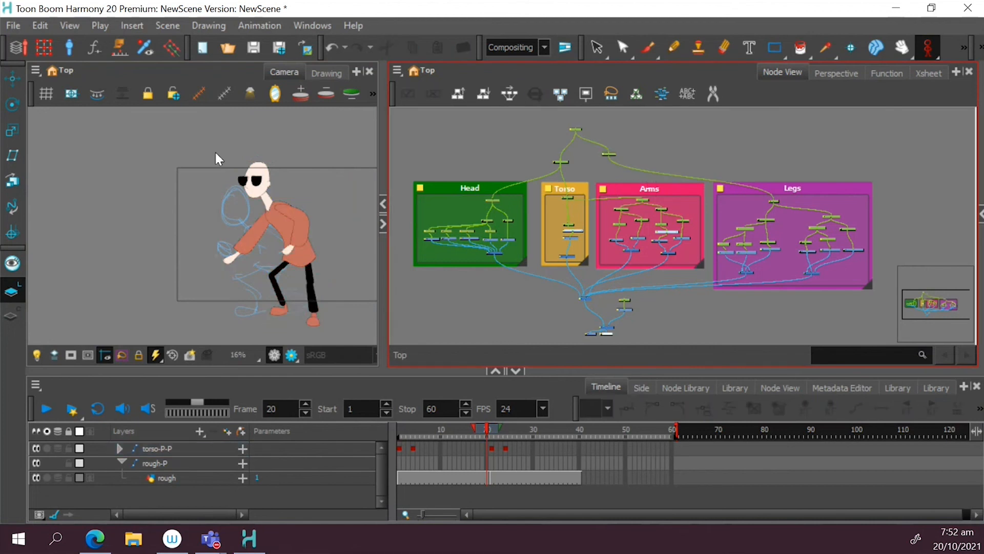